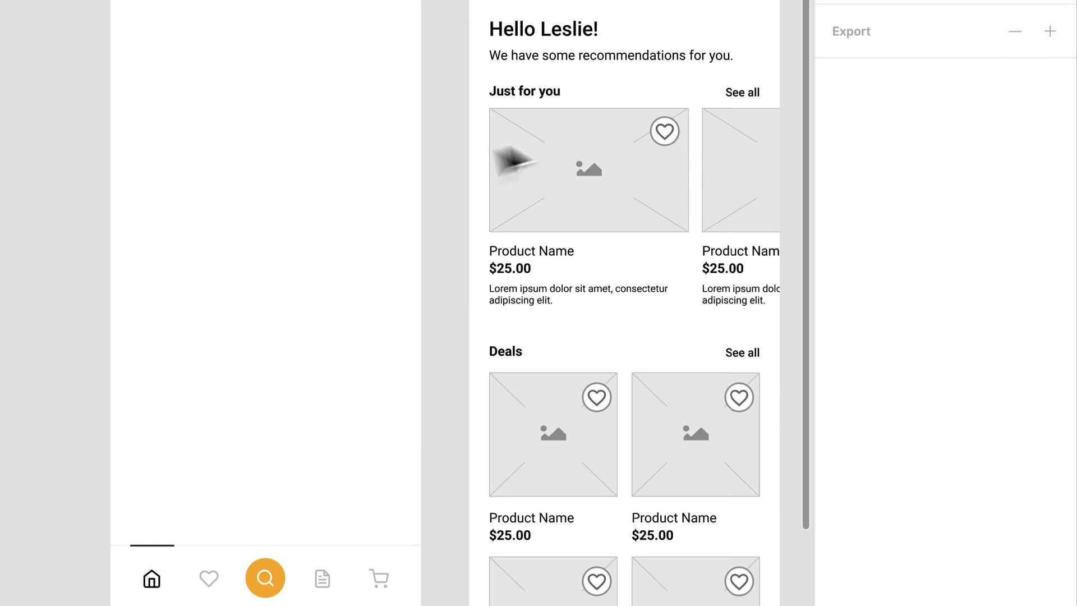
- Inspect the 'Hello Leslie!' greeting and subtitle styling, then draw a text box in Home
click(548, 34)
click(555, 56)
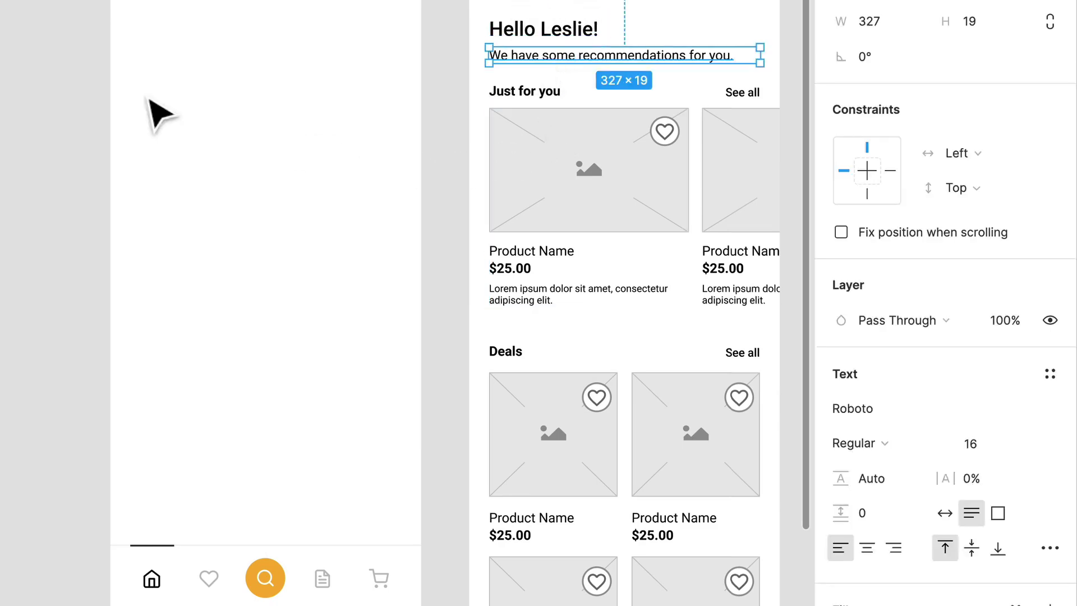
click(221, 77)
key(t)
drag(138, 0, 322, 141)
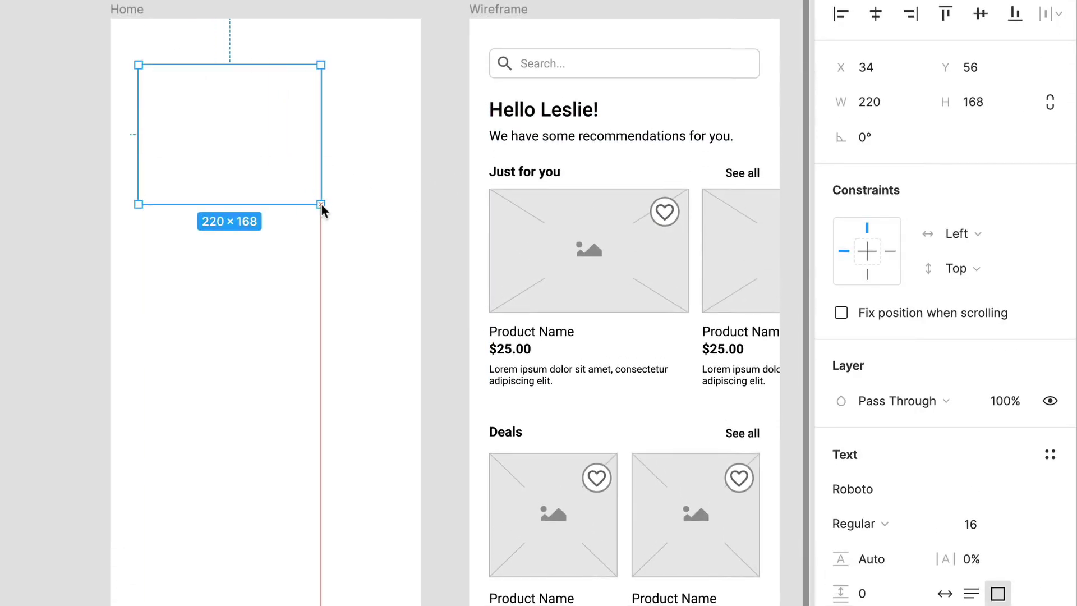
- Show the layout grids on the frames and discard the empty text box
key(ctrl+g)
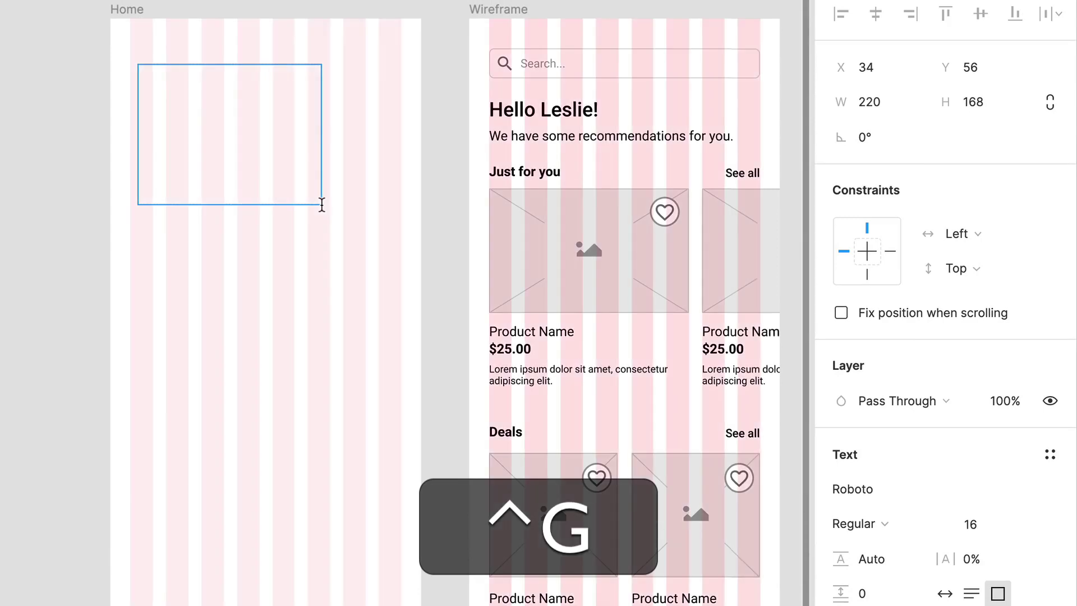
click(269, 279)
scroll(221, 126, up, 2)
scroll(220, 125, up, 1)
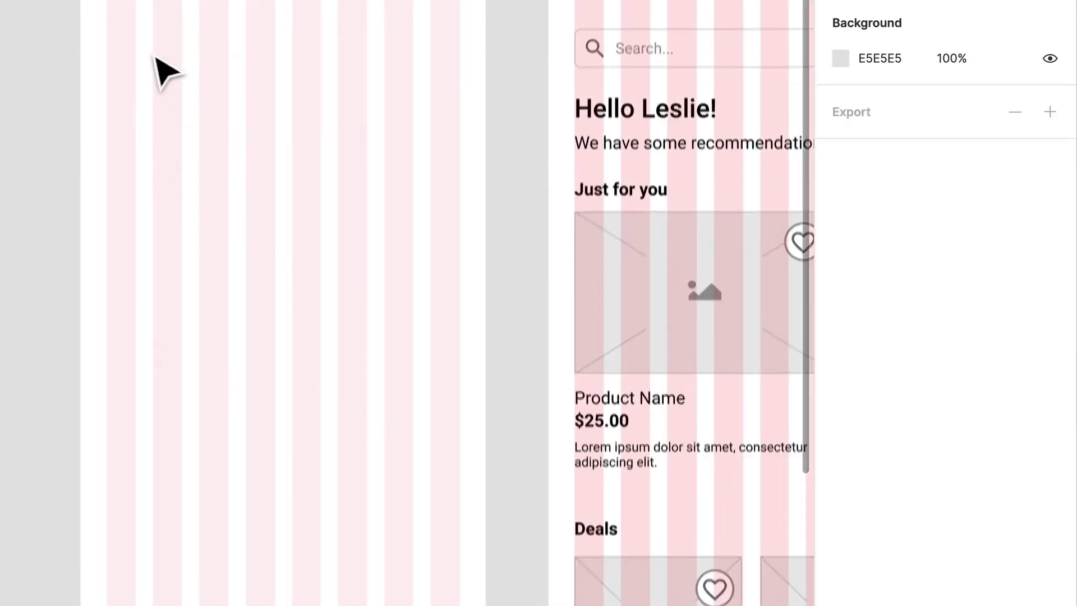
scroll(151, 62, up, 1)
- Detach the Home frame's layout grid from its style and open its column settings
click(125, 28)
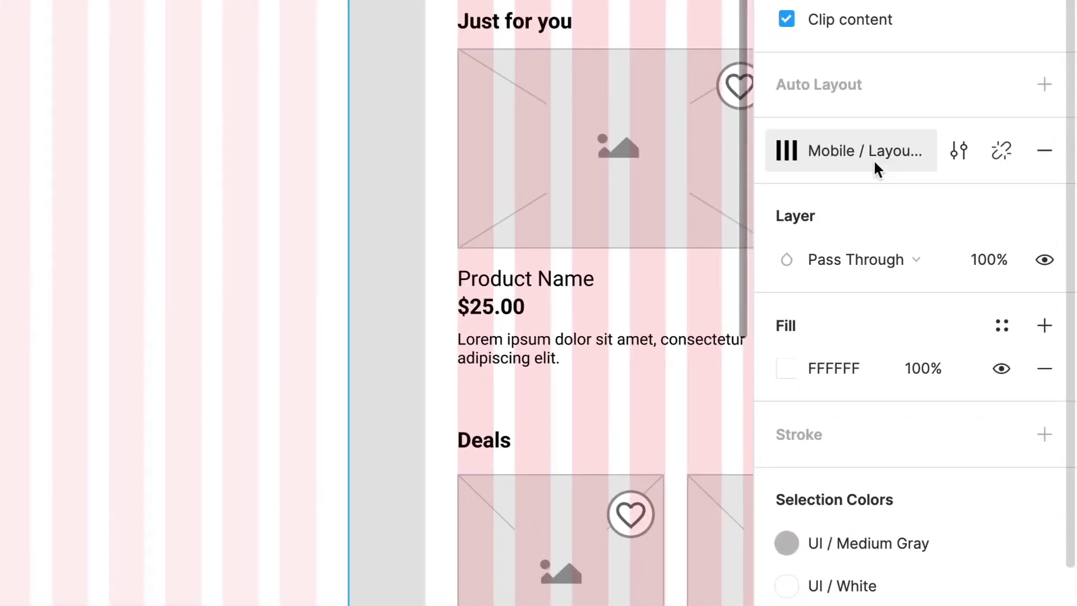
click(917, 311)
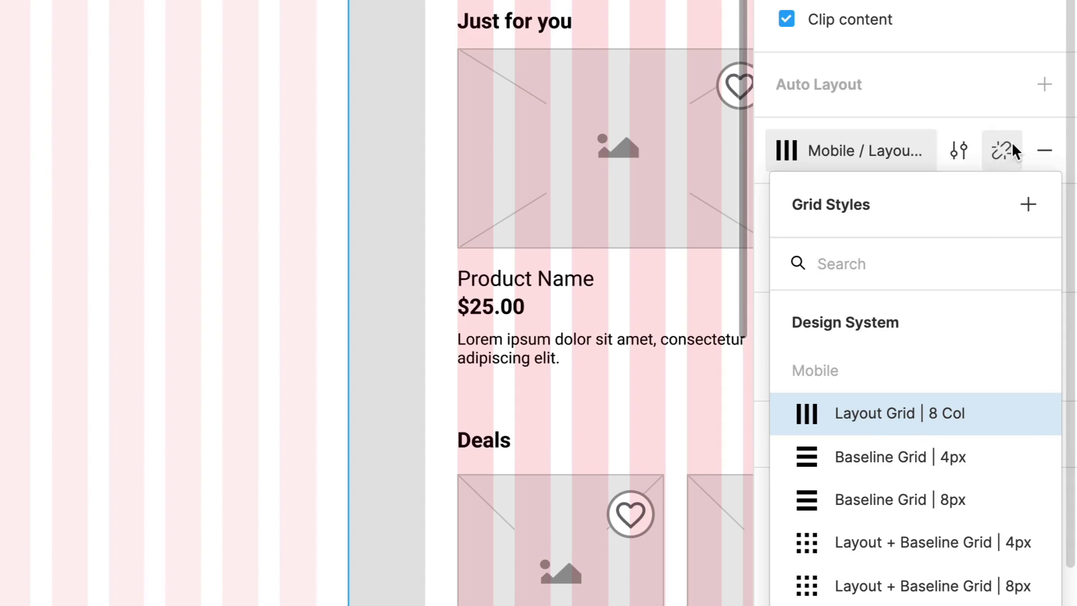
click(1004, 148)
click(785, 191)
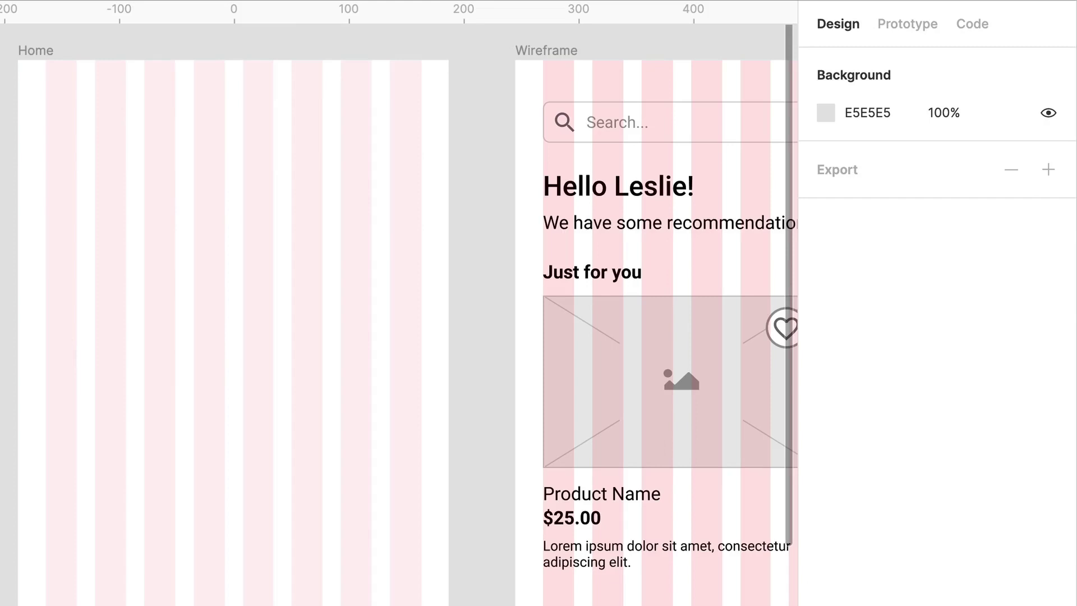
- Type 'Find the stuff you love.' in a text box at the top of Home, ready for styling
drag(18, 129, 289, 311)
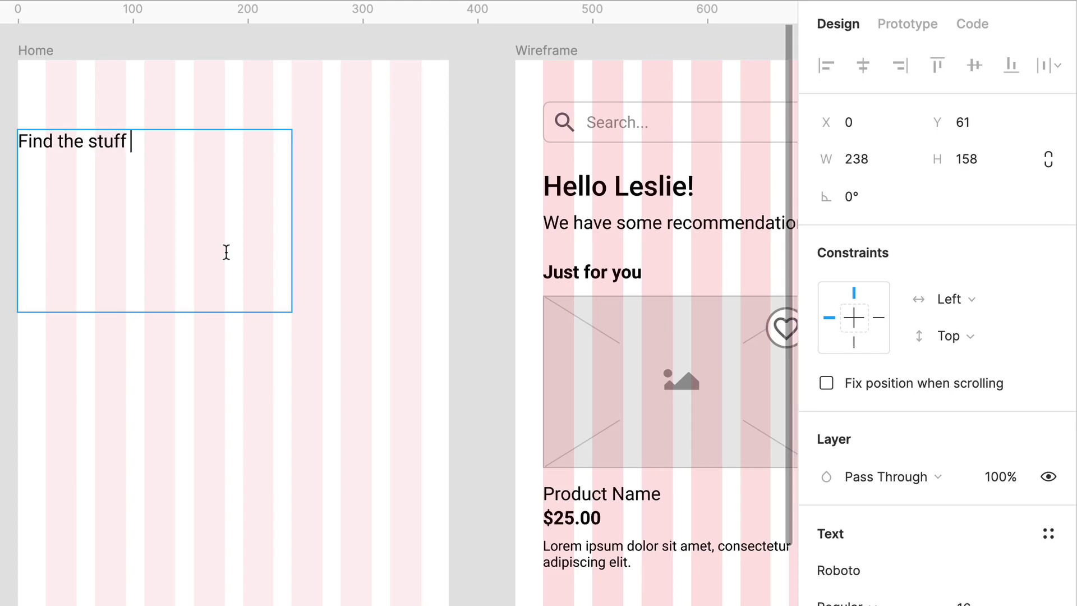
key(ctrl+a)
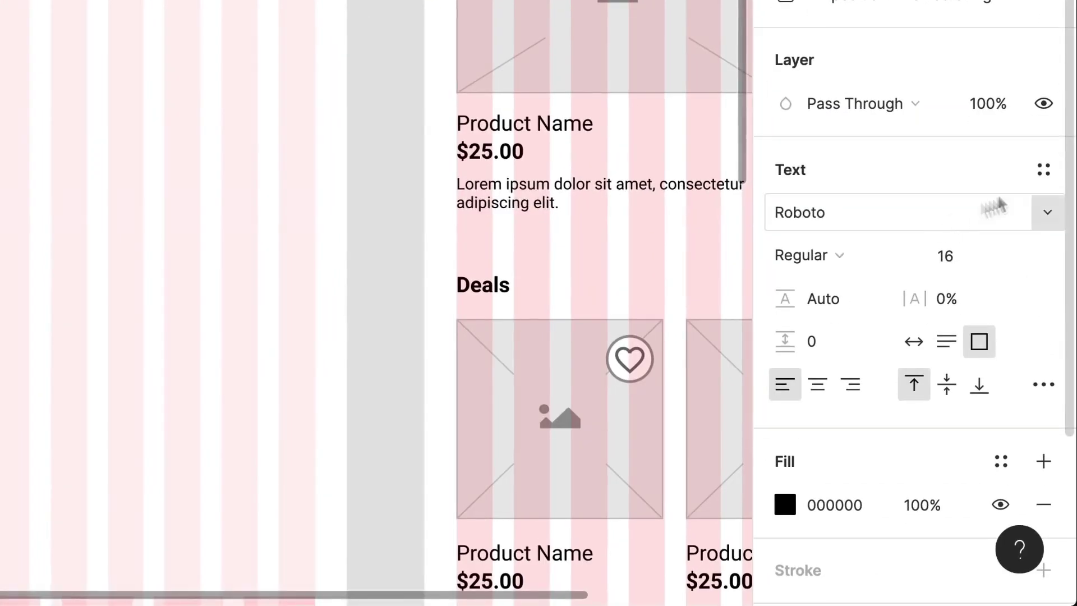
click(1043, 174)
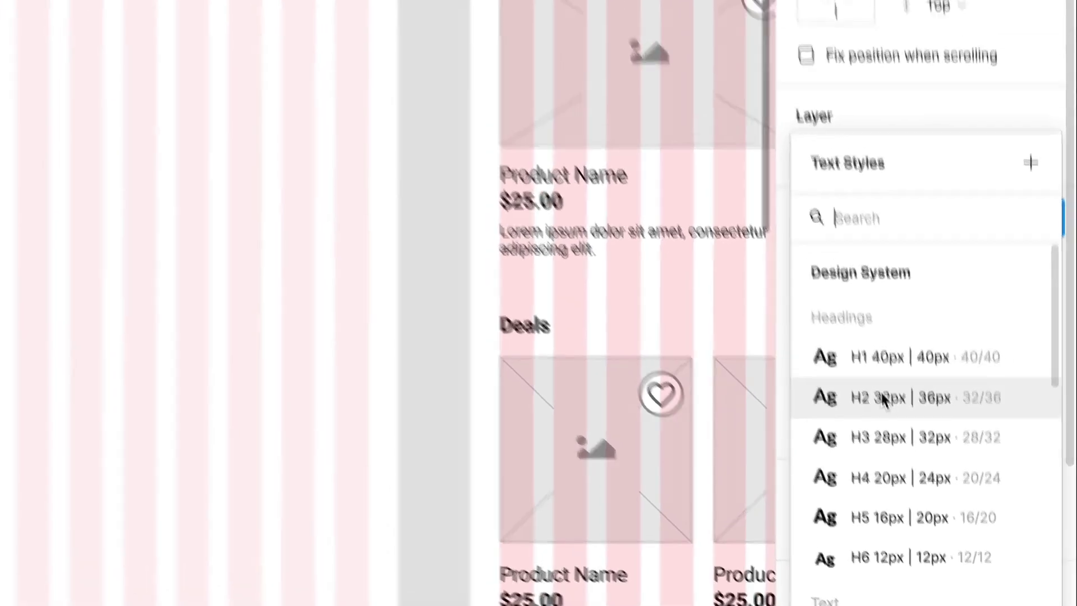
- Style the heading as H2 with auto width, place it on the left margin, and wrap it to two lines
click(883, 399)
click(365, 101)
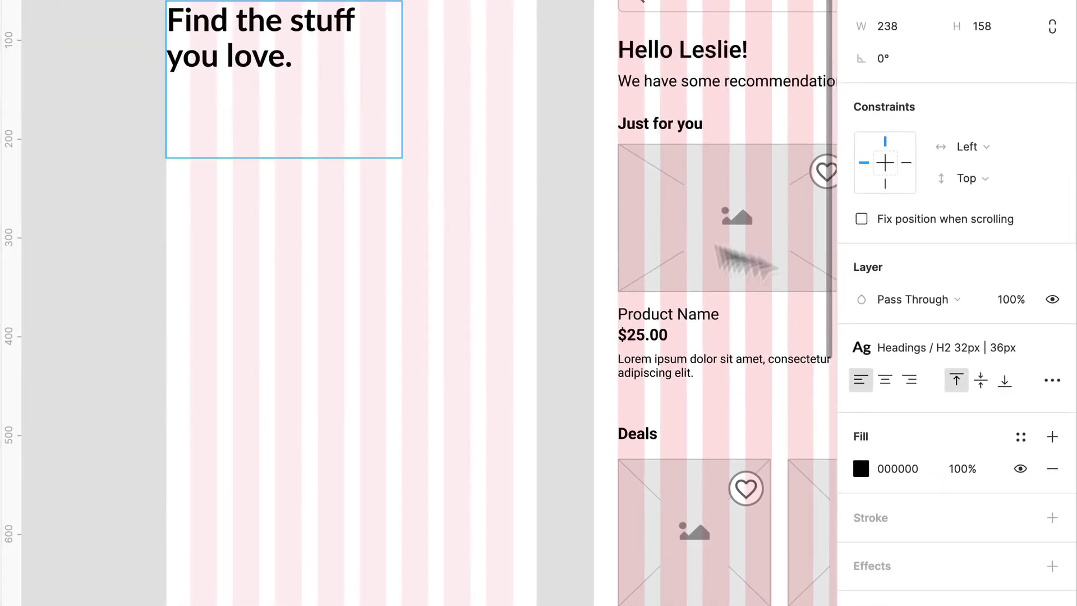
click(1051, 381)
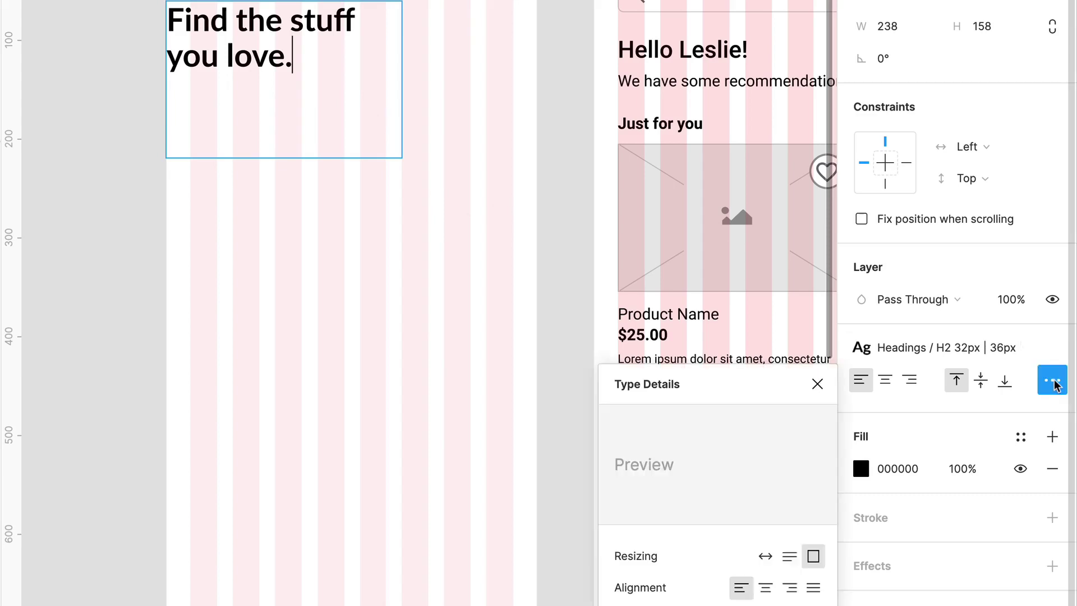
click(765, 556)
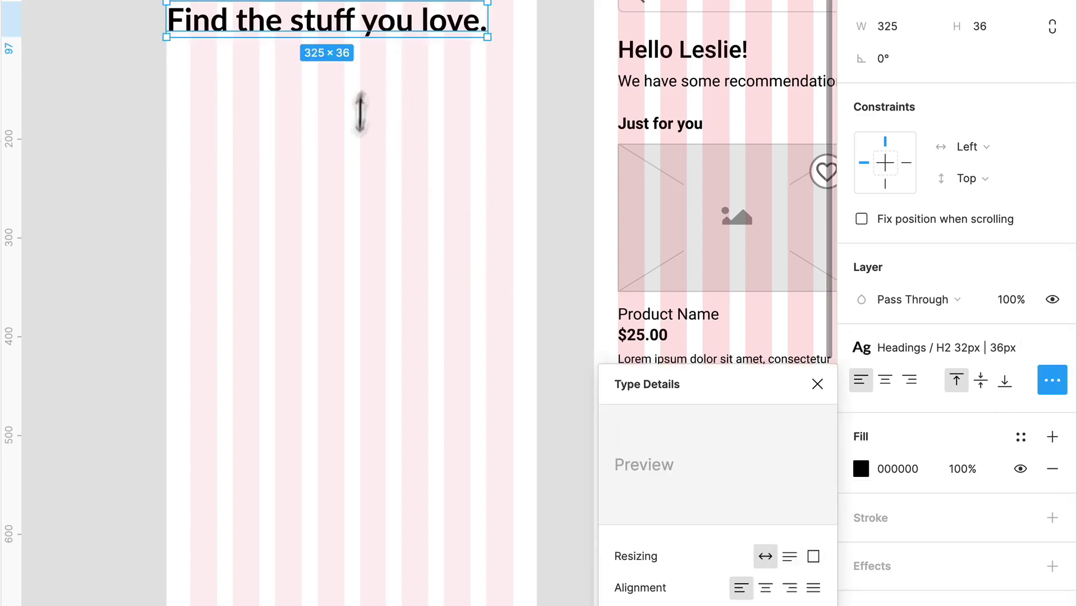
drag(308, 39, 336, 70)
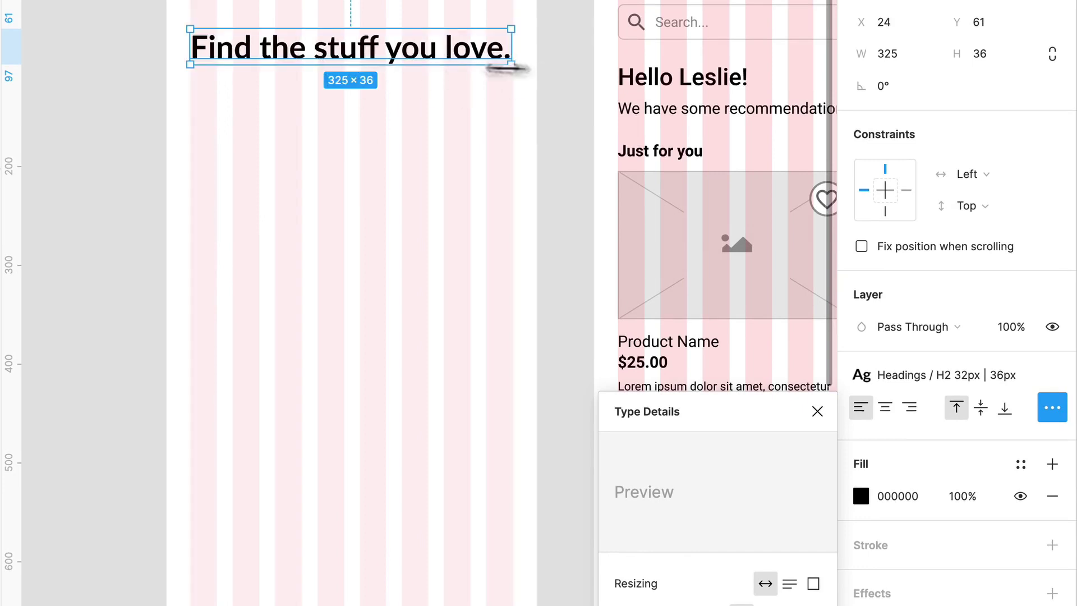
drag(507, 67, 444, 68)
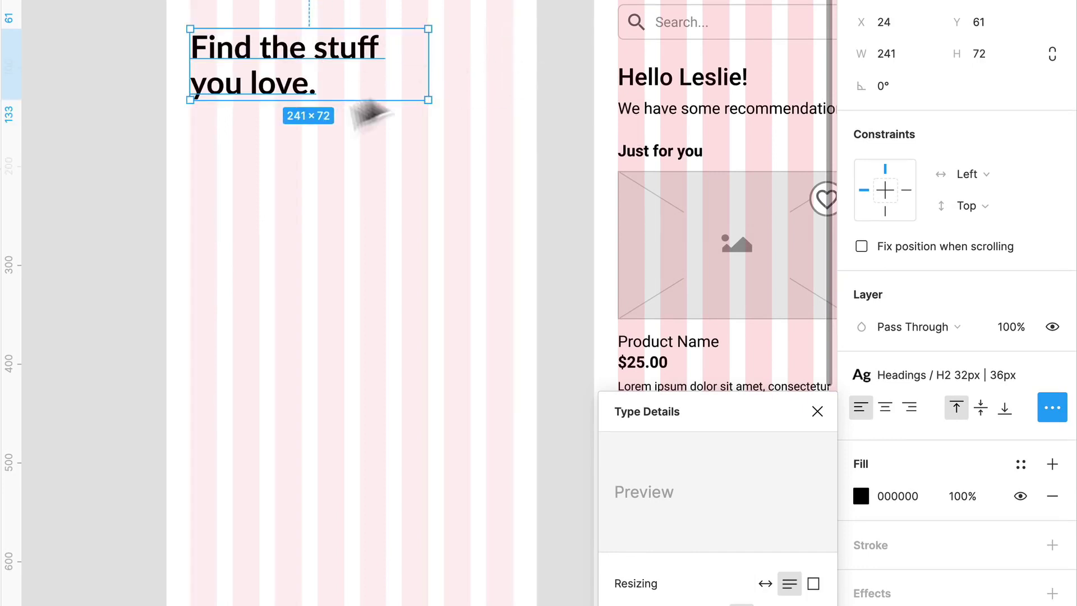
- Duplicate the heading below and retype it as 'Take a look at what we found for you!'
drag(307, 96, 312, 171)
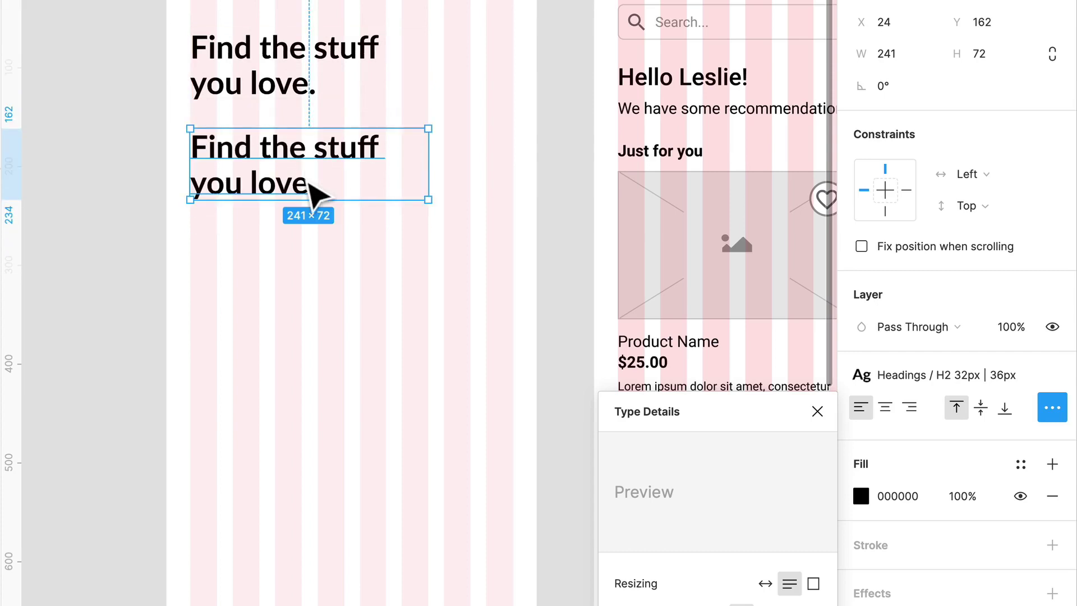
double_click(300, 173)
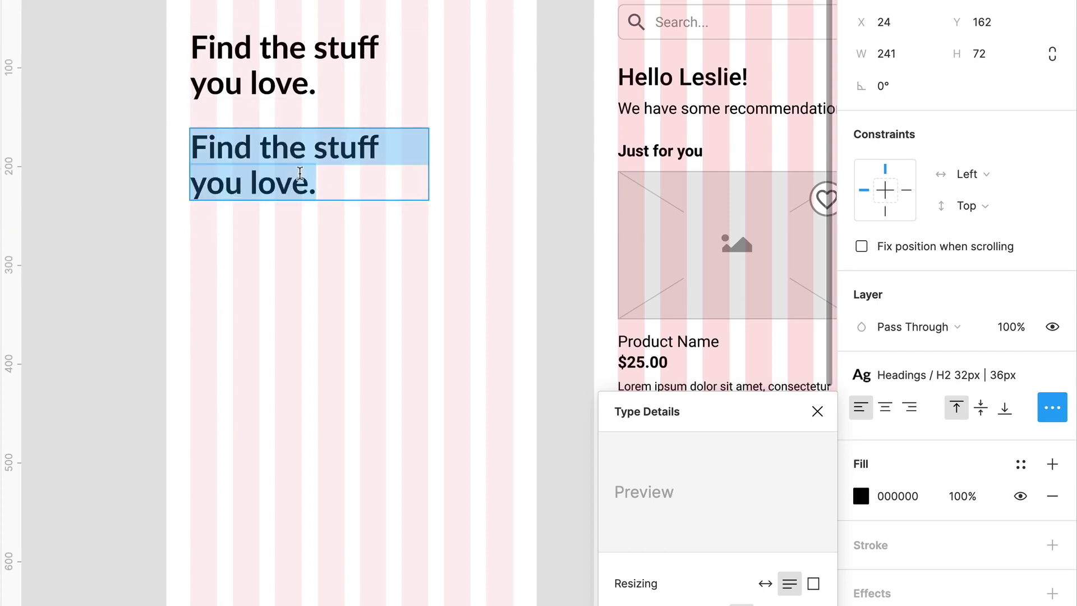
text(Take a look)
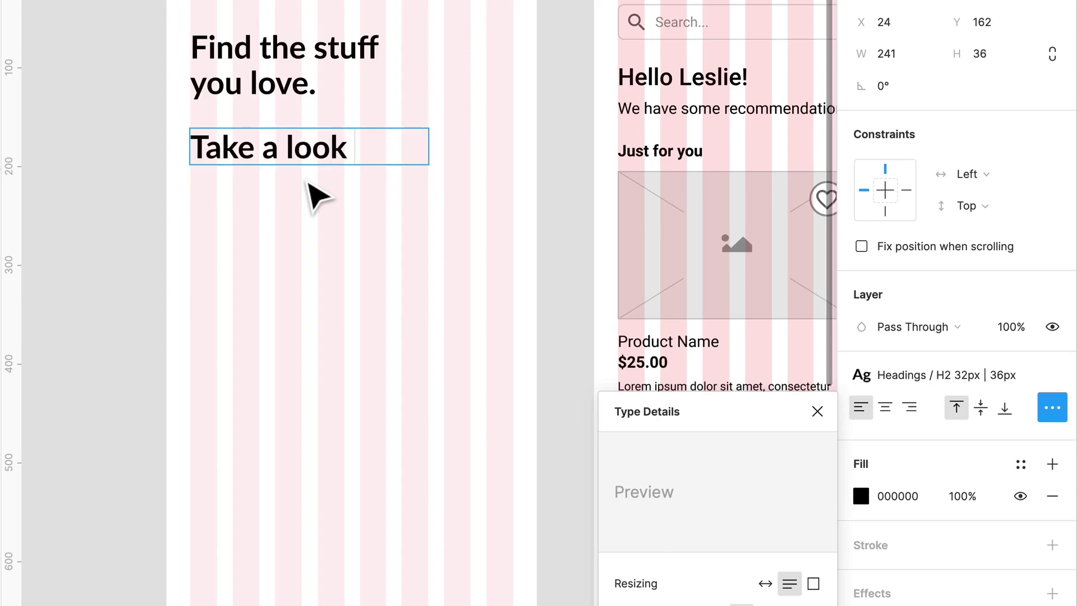
text(at what )
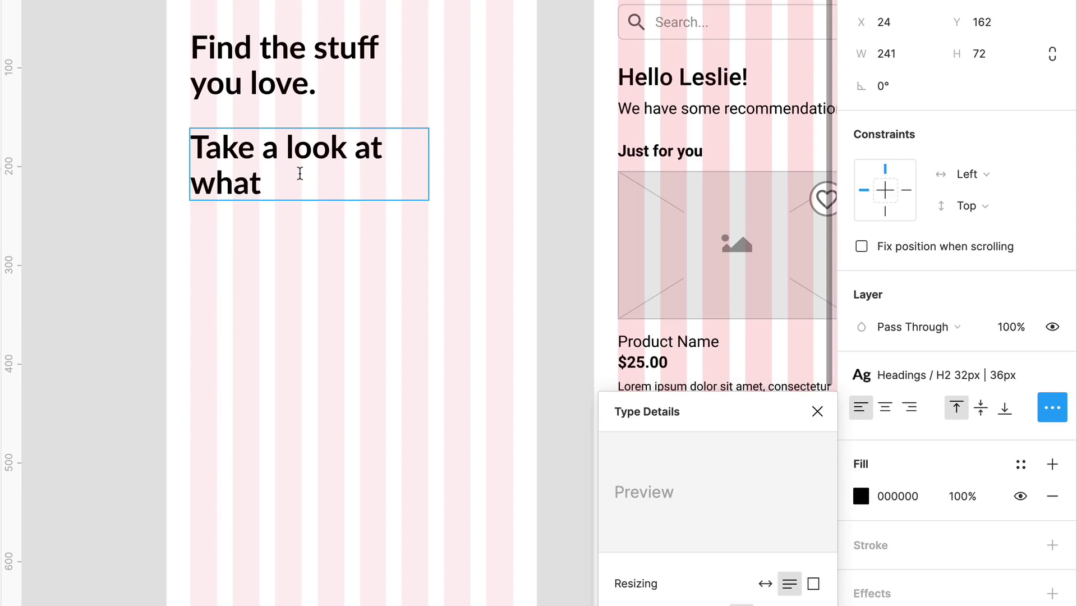
text(we f)
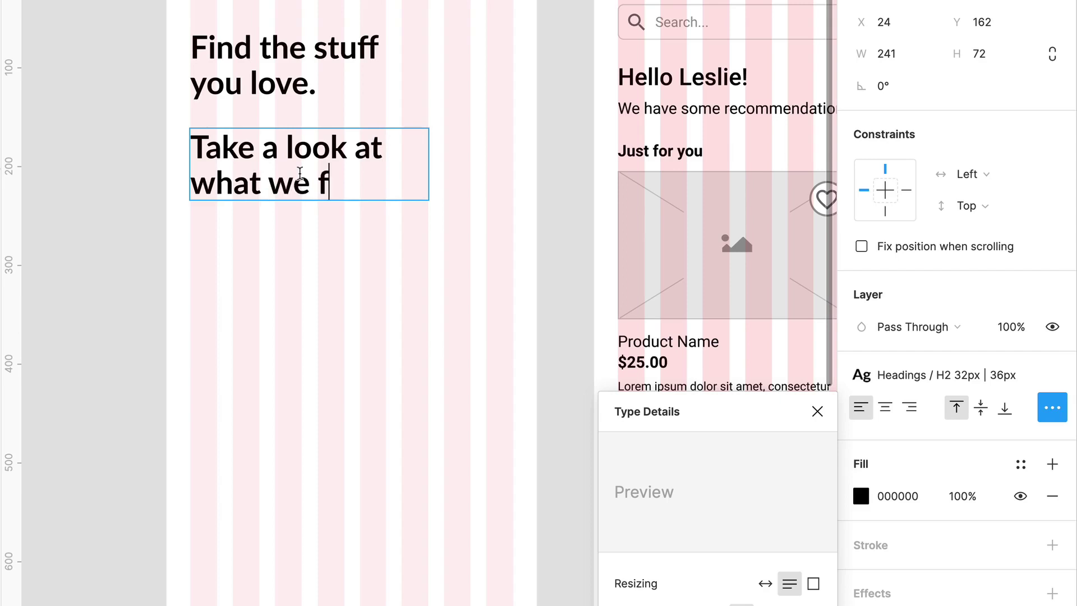
text(ound)
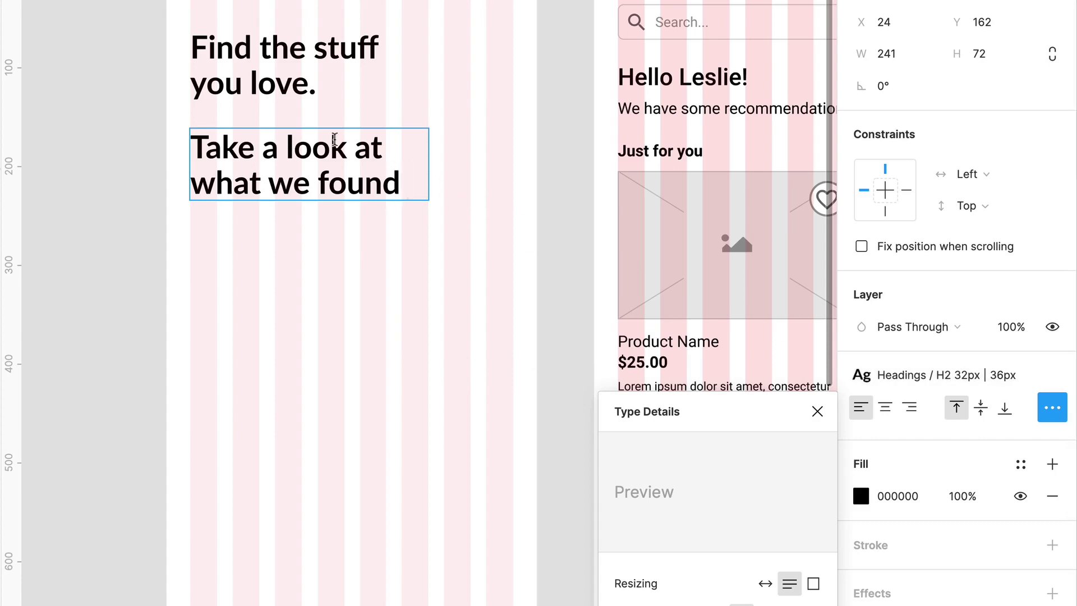
- Finish the subtitle text and apply the Body Reg text style to it
text(for you!)
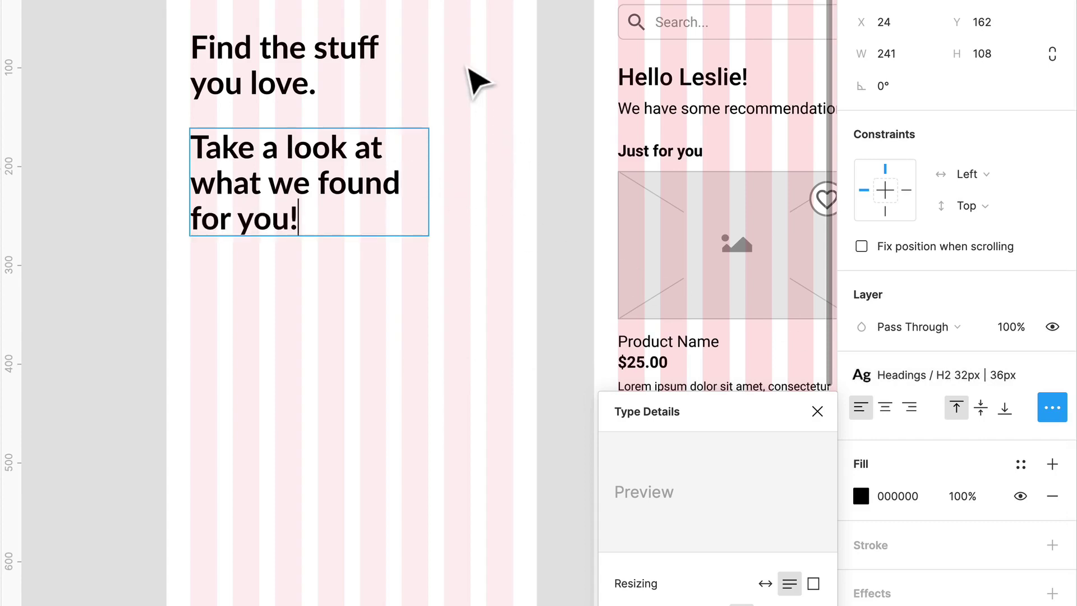
key(ctrl+a)
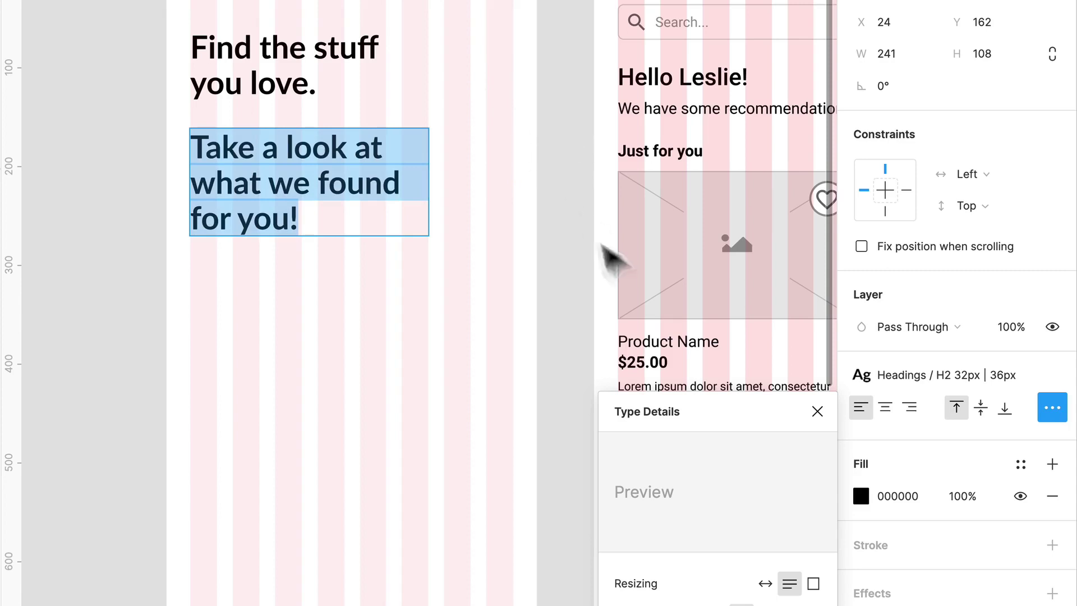
mouse_move(901, 384)
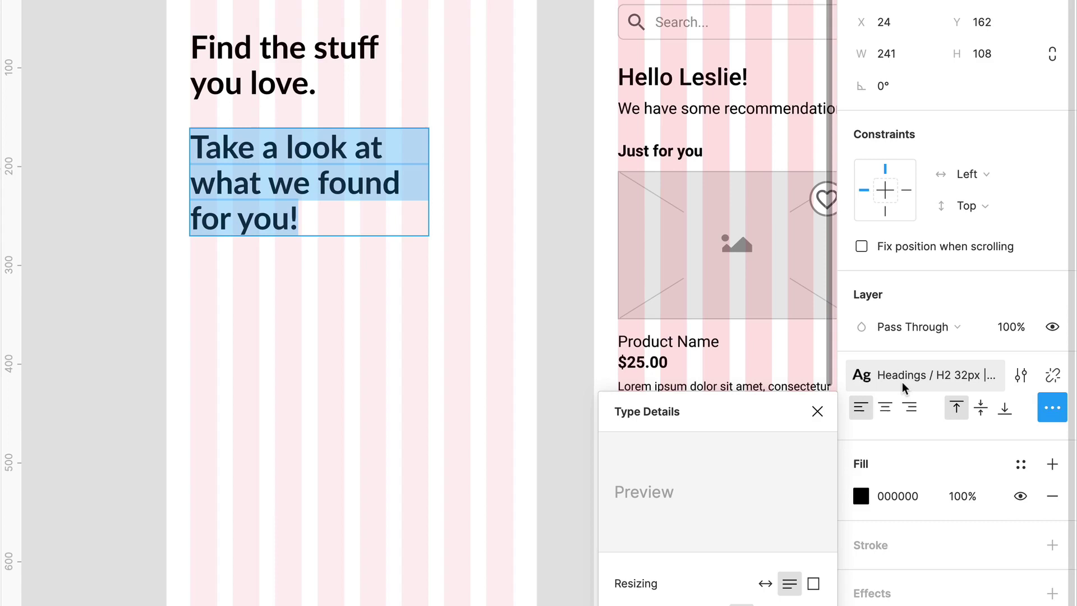
click(902, 382)
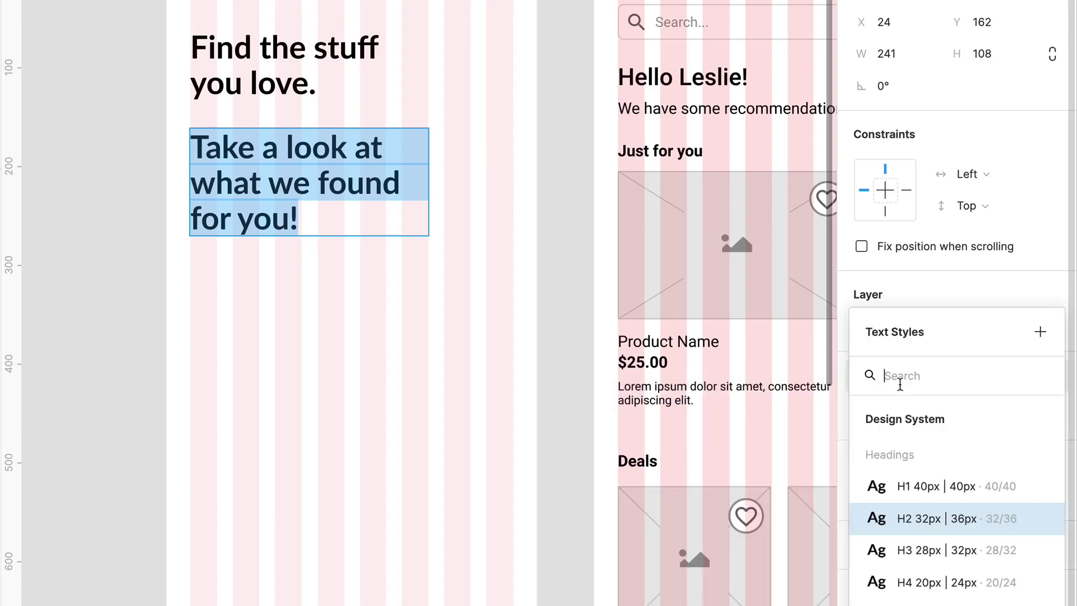
scroll(919, 577, down, 3)
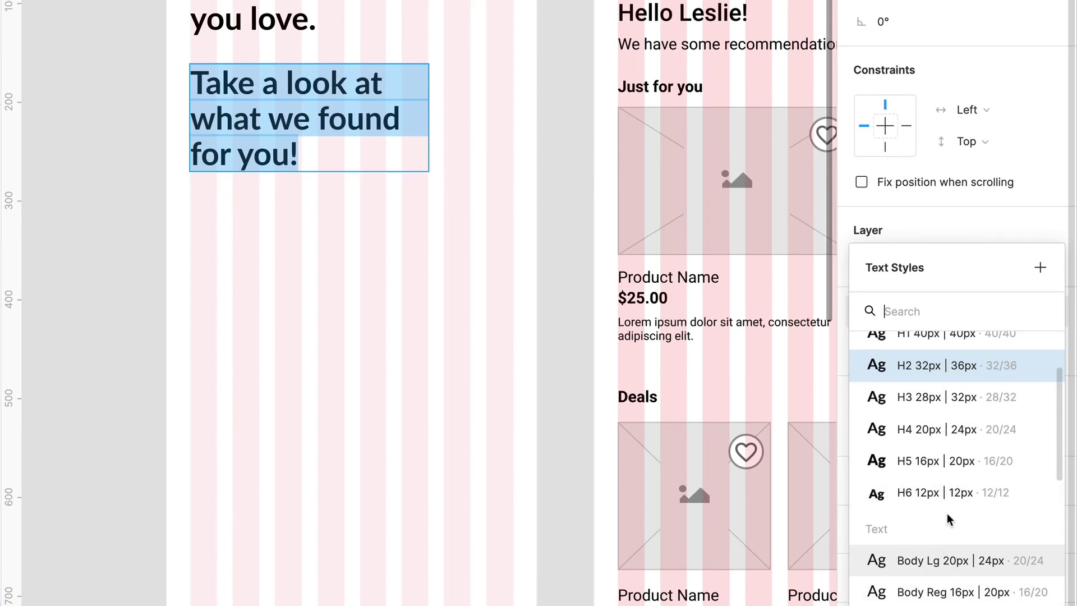
scroll(946, 519, down, 1)
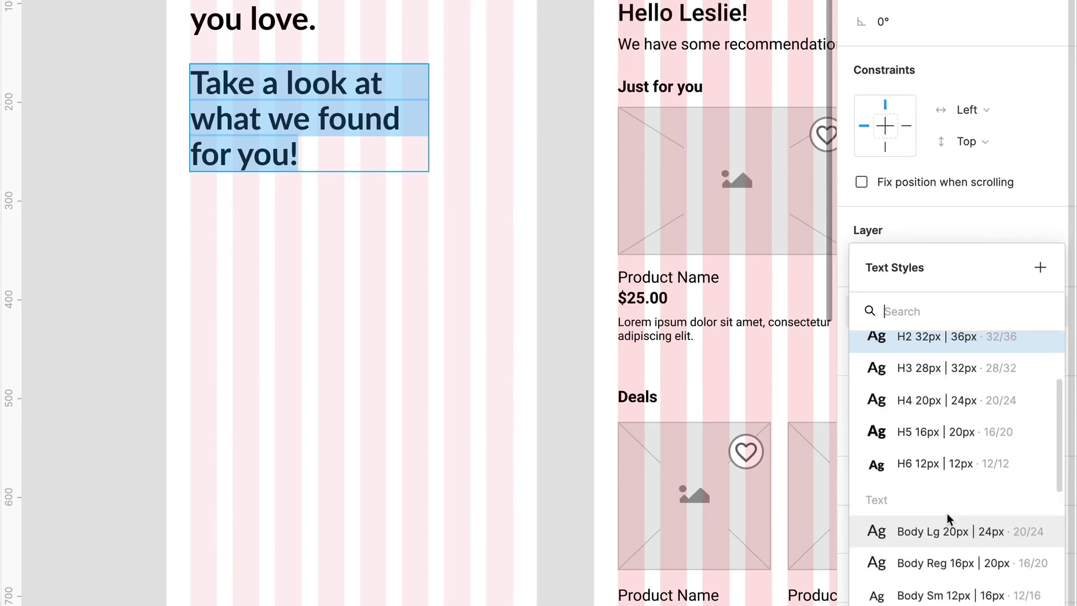
click(947, 563)
- Widen the subtitle to one line and move it directly under the heading at Y 145
key(Escape)
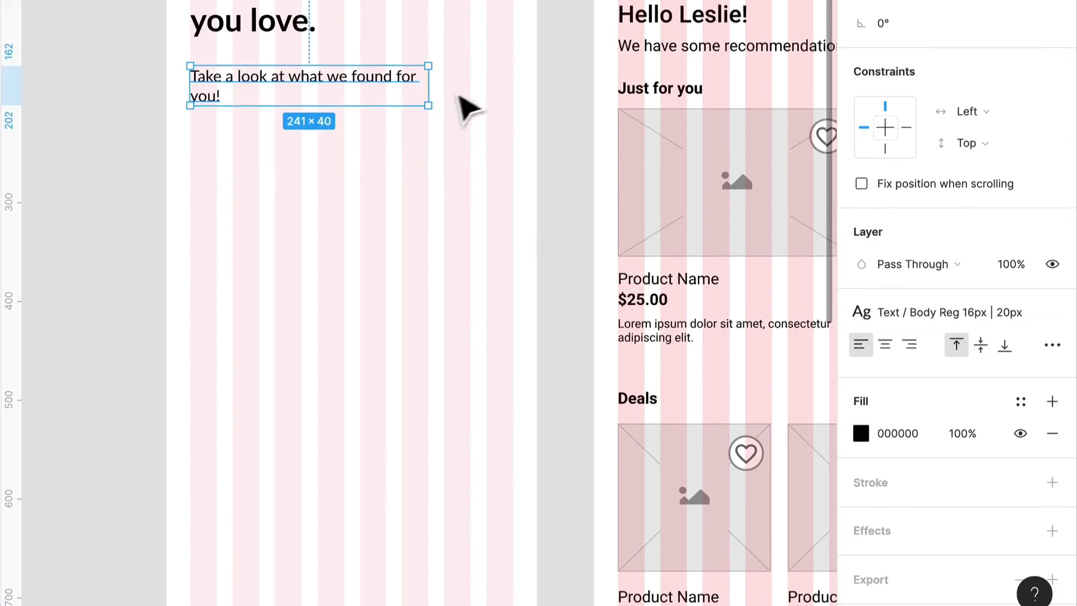
drag(428, 98, 513, 98)
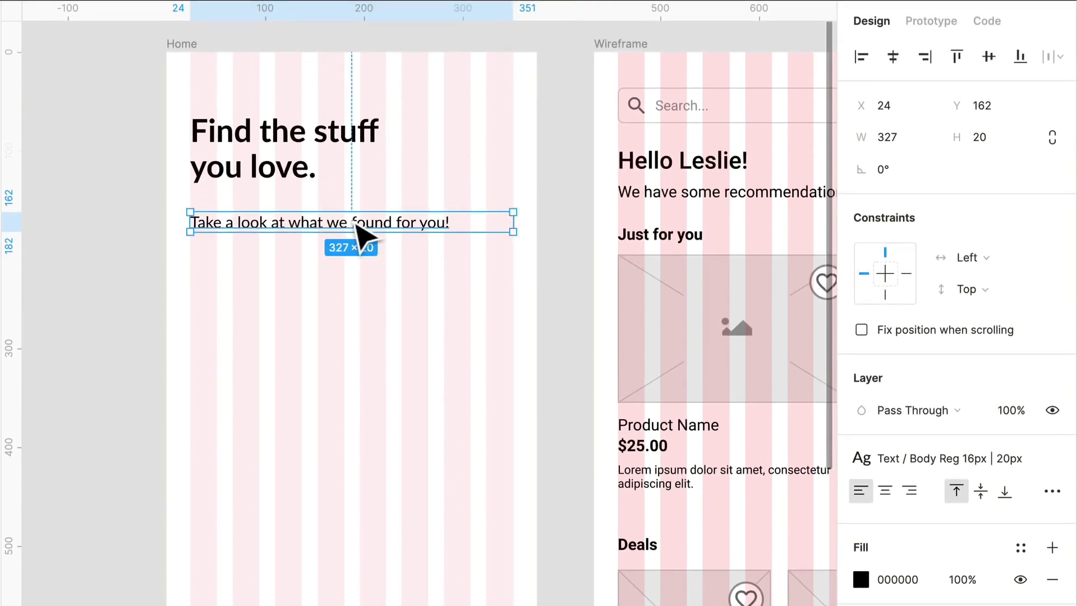
drag(359, 232, 368, 216)
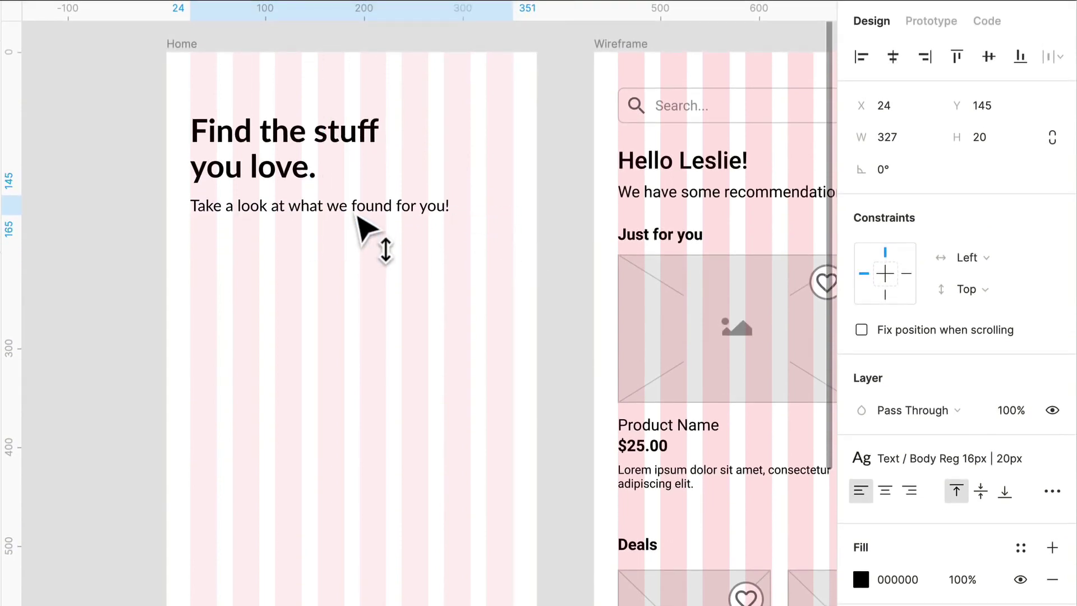
click(454, 363)
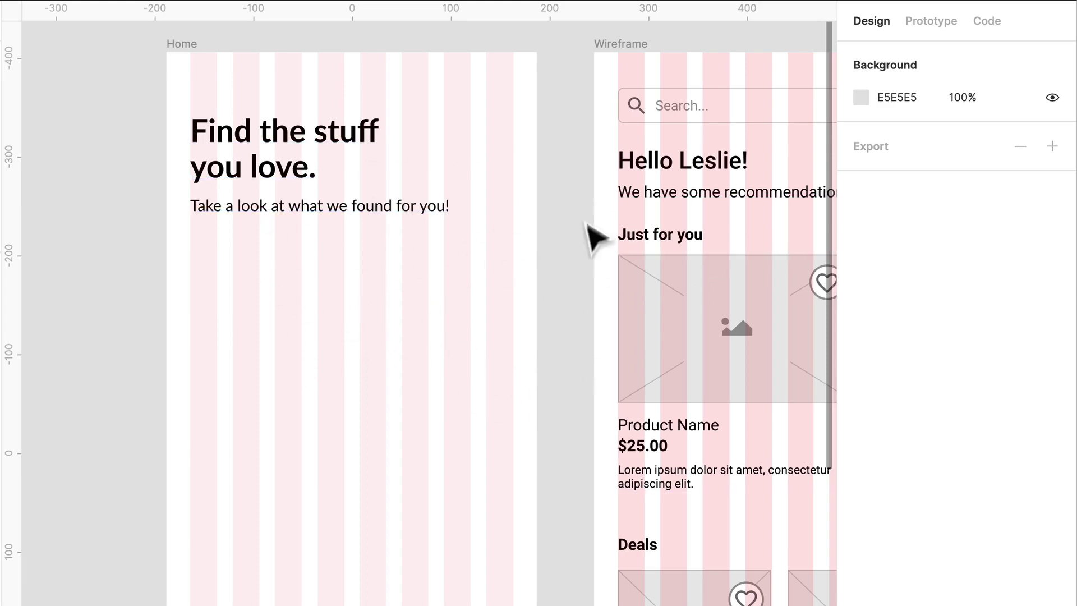
- Colour the heading and subtitle with the Dark Gray UI style, then hide the layout grids
drag(392, 374, 269, 168)
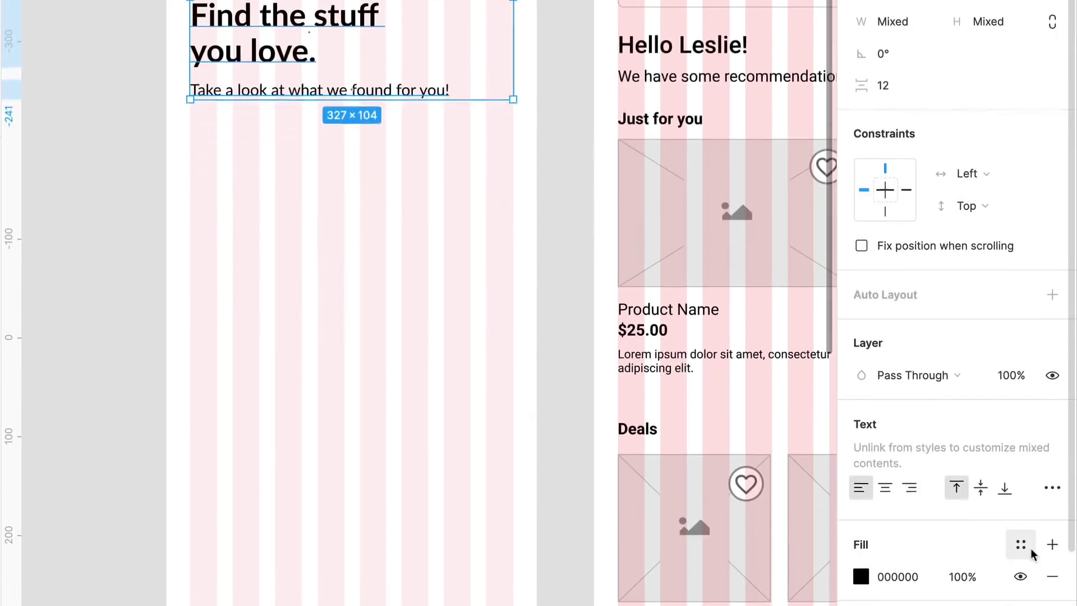
click(1024, 546)
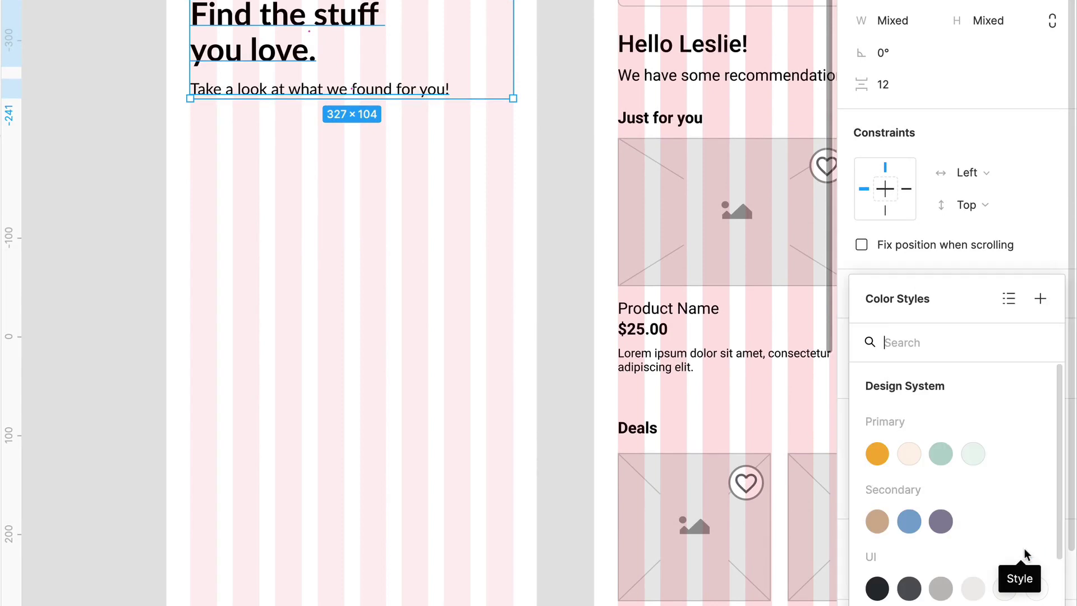
click(909, 588)
click(445, 279)
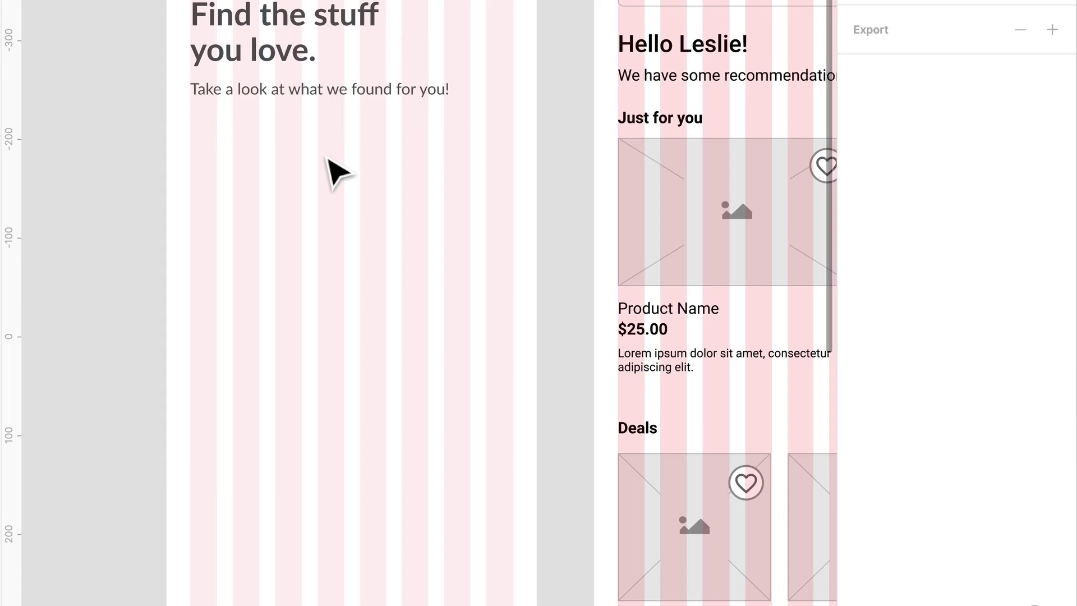
key(ctrl+g)
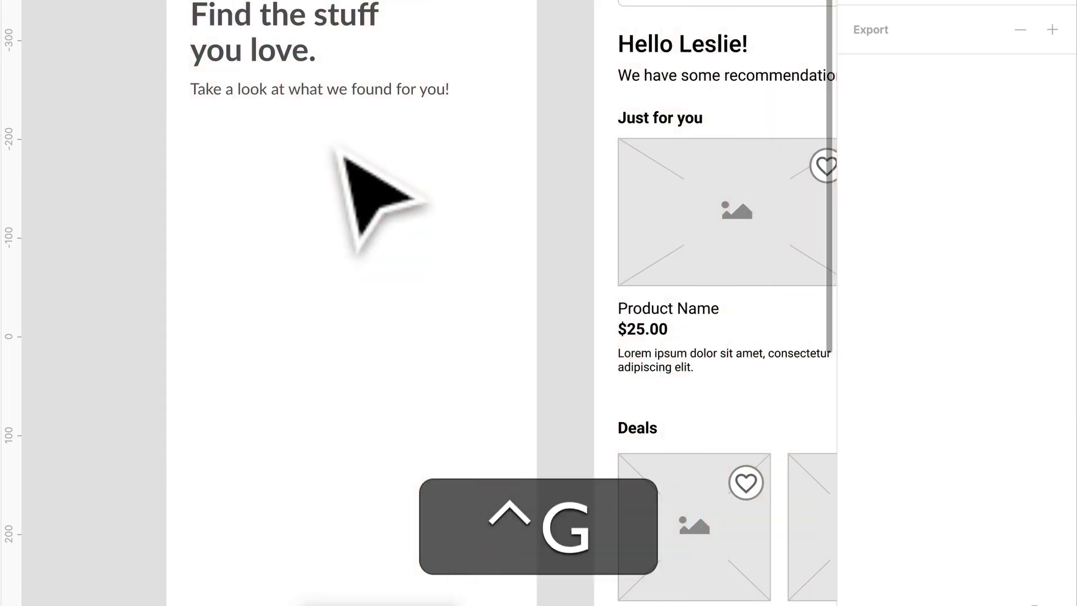
scroll(298, 50, up, 5)
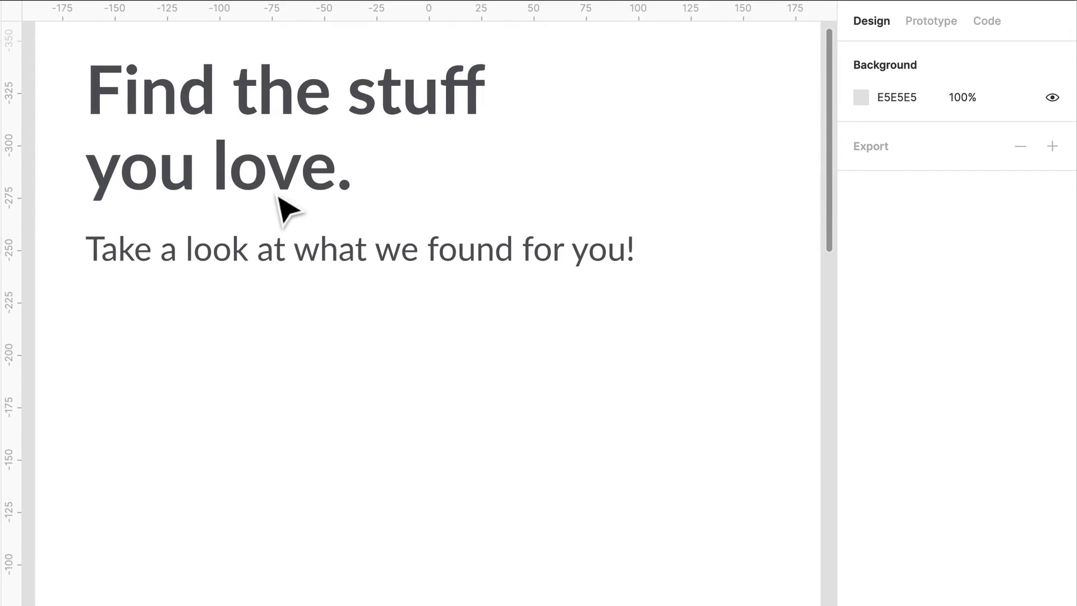
- Bring a product card group from the Wireframe frame into the Home frame
key(ctrl+g)
key(ctrl+g)
scroll(434, 366, up, 1)
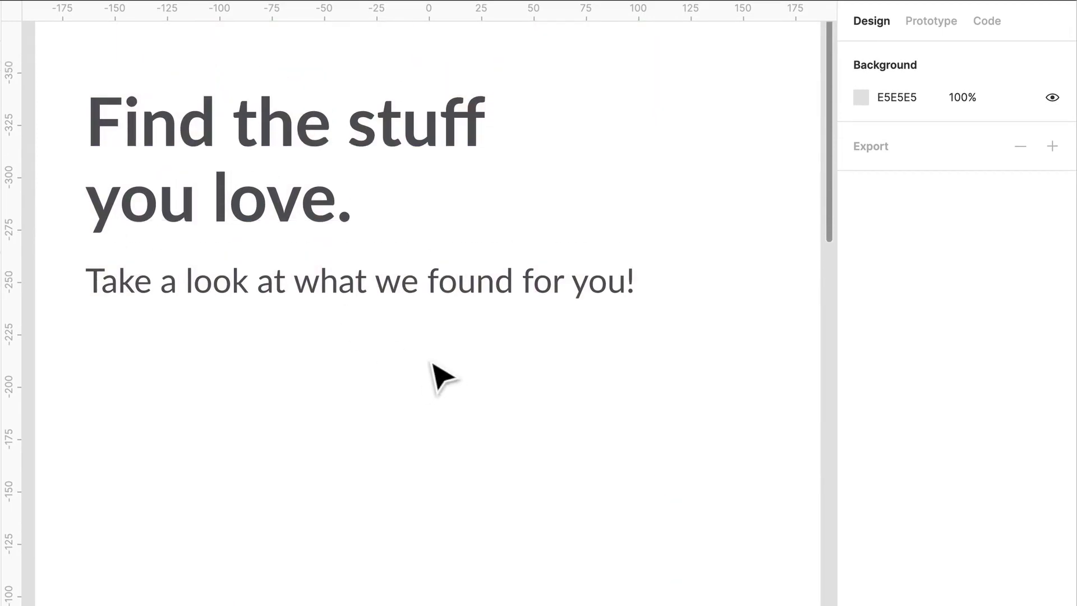
scroll(440, 375, down, 3)
scroll(667, 460, right, 5)
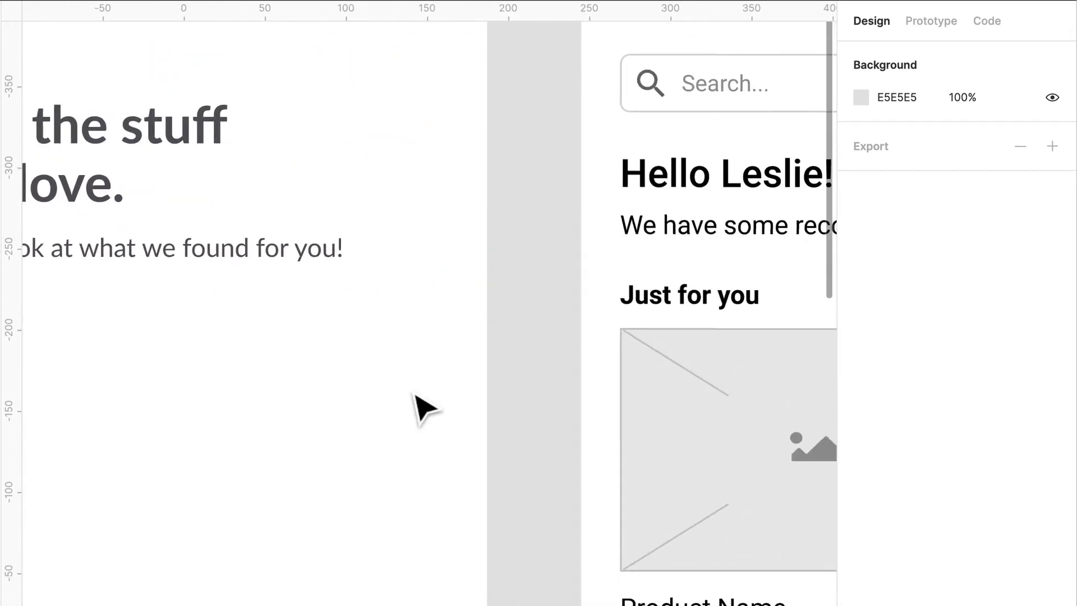
drag(722, 455, 207, 573)
drag(216, 396, 556, 308)
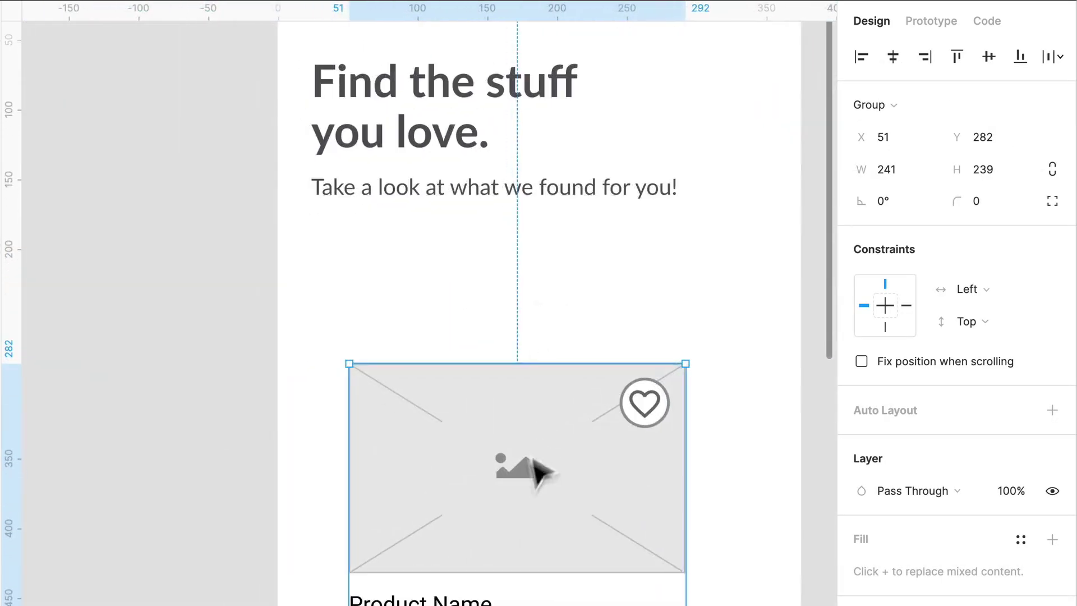
drag(540, 468, 503, 519)
scroll(507, 490, down, 3)
drag(508, 399, 512, 372)
scroll(508, 365, up, 3)
scroll(525, 392, down, 3)
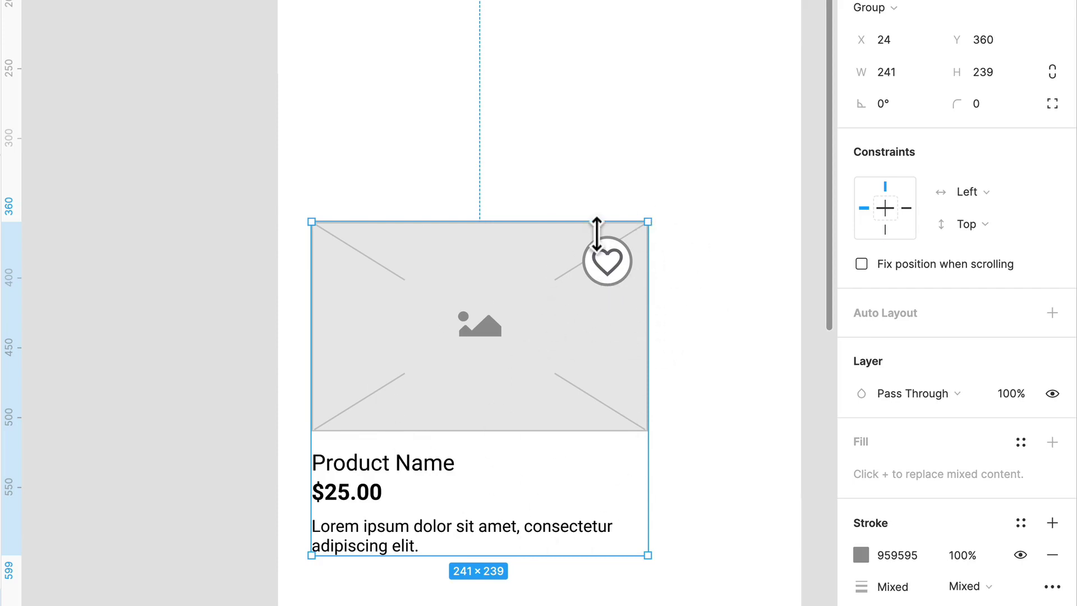
click(686, 91)
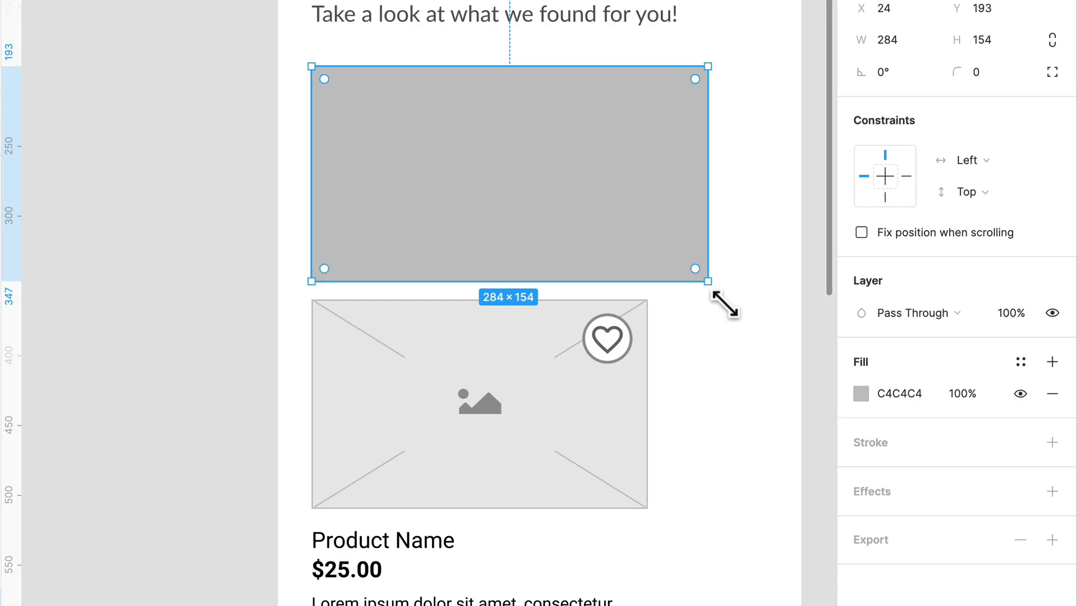
- With the layout grid shown, move the product card down to Y 496
key(ctrl+g)
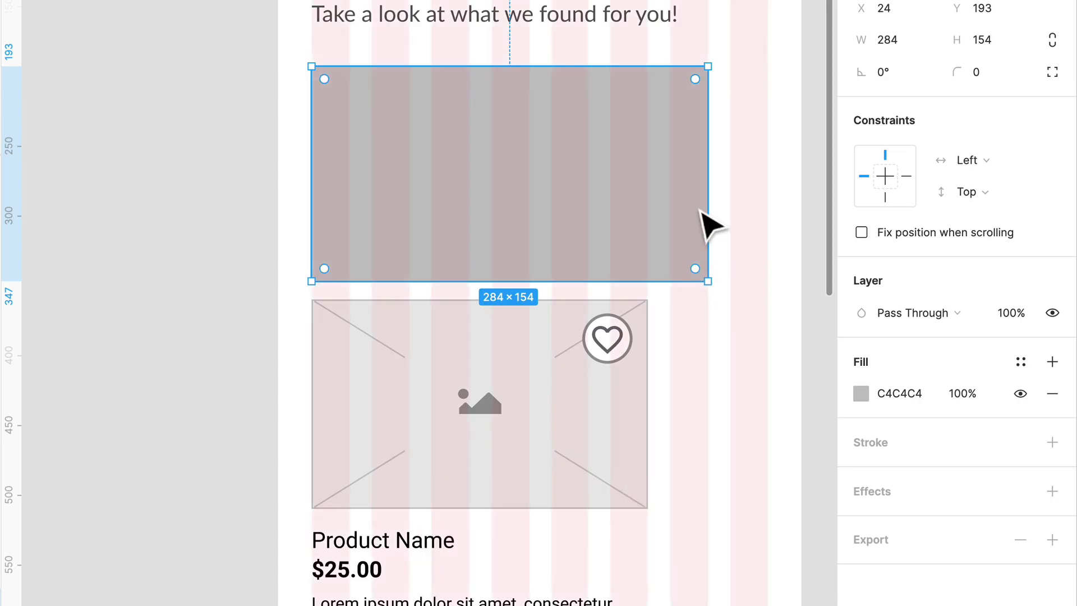
ctrl+scroll(698, 205, up, 3)
ctrl+scroll(668, 197, down, 1)
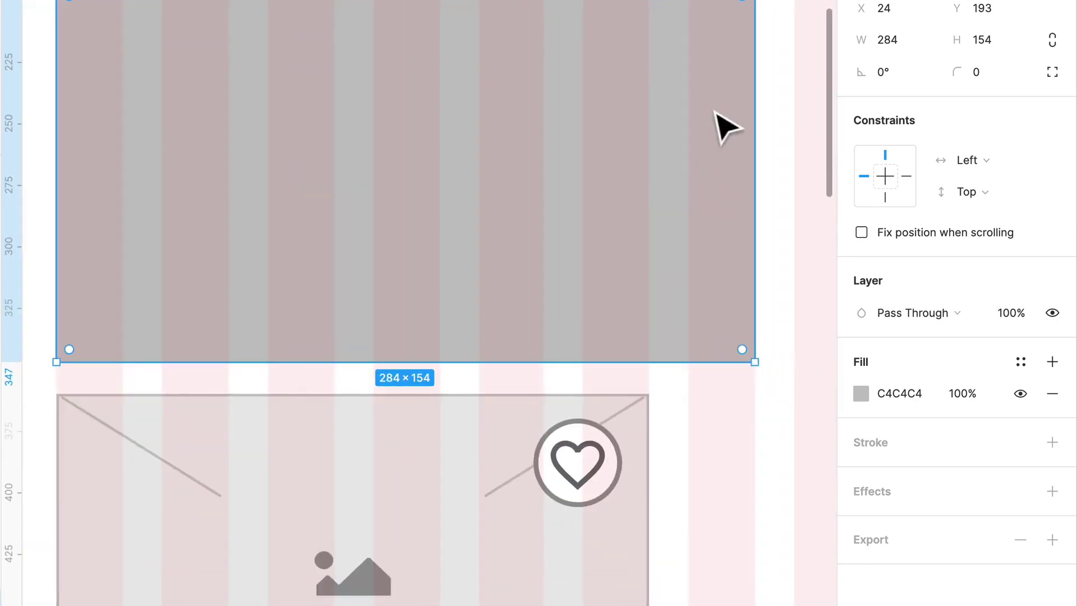
scroll(644, 145, up, 4)
ctrl+scroll(449, 367, down, 5)
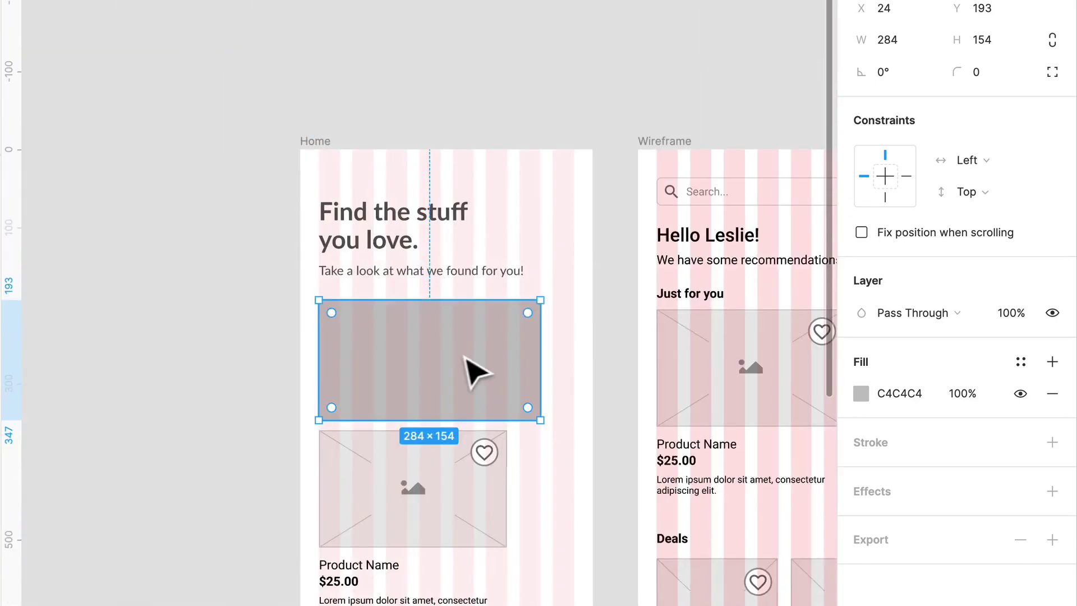
ctrl+scroll(474, 367, up, 10)
ctrl+scroll(470, 373, down, 3)
ctrl+scroll(425, 217, up, 2)
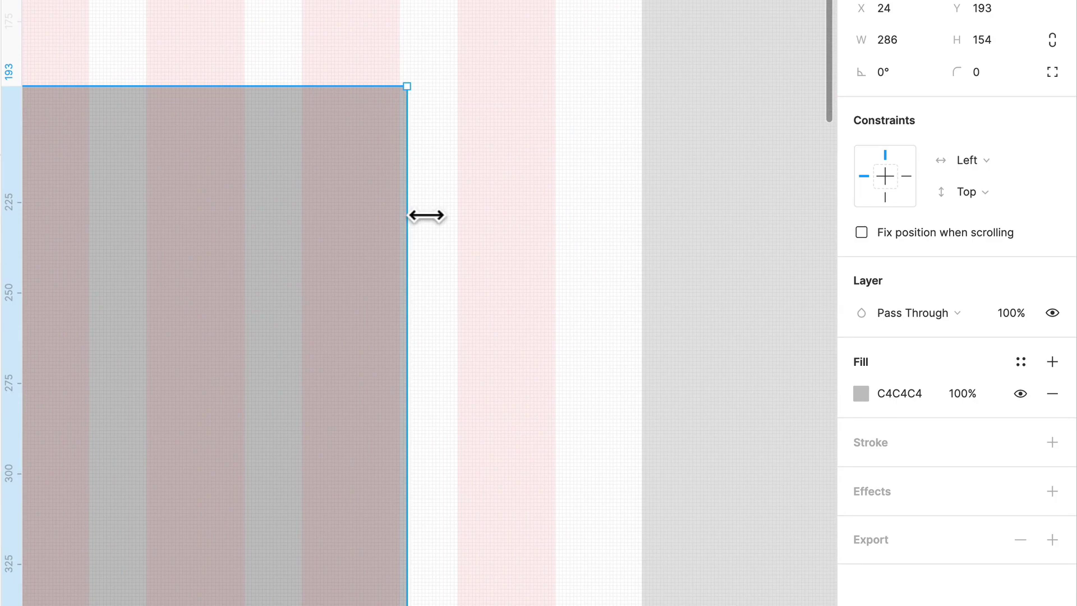
ctrl+scroll(608, 342, down, 5)
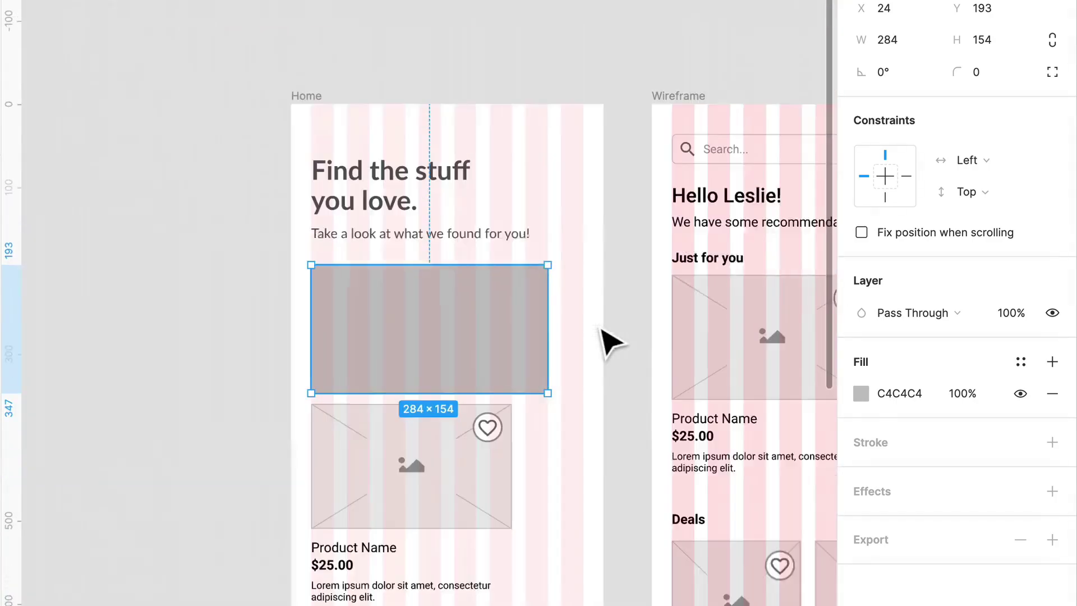
ctrl+scroll(539, 356, down, 1)
scroll(673, 368, right, 1)
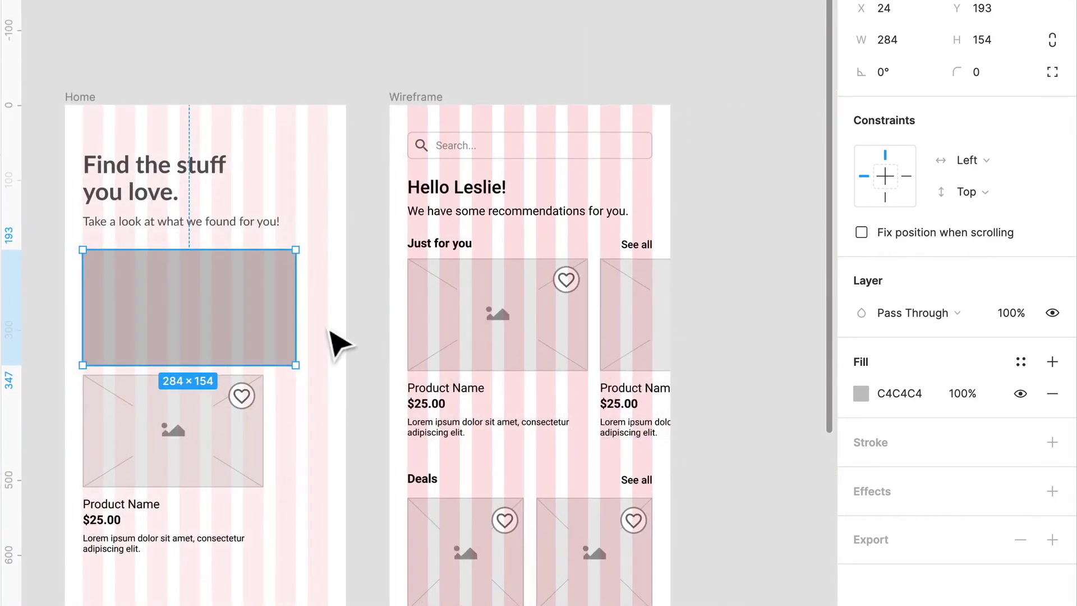
ctrl+scroll(336, 344, up, 1)
ctrl+scroll(413, 308, up, 5)
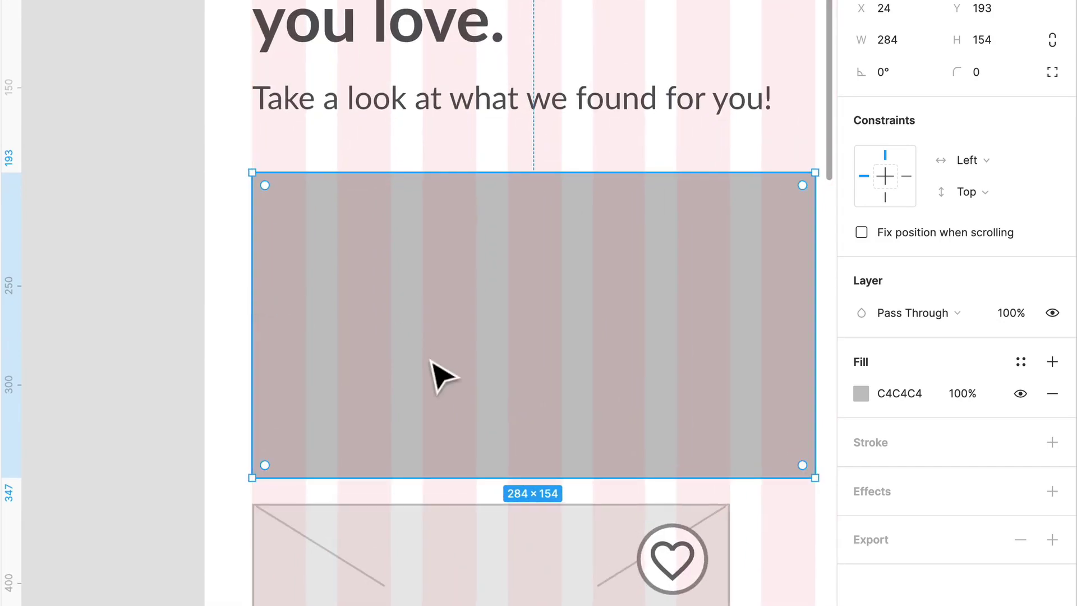
ctrl+scroll(433, 372, down, 5)
drag(524, 481, 510, 521)
scroll(505, 512, down, 5)
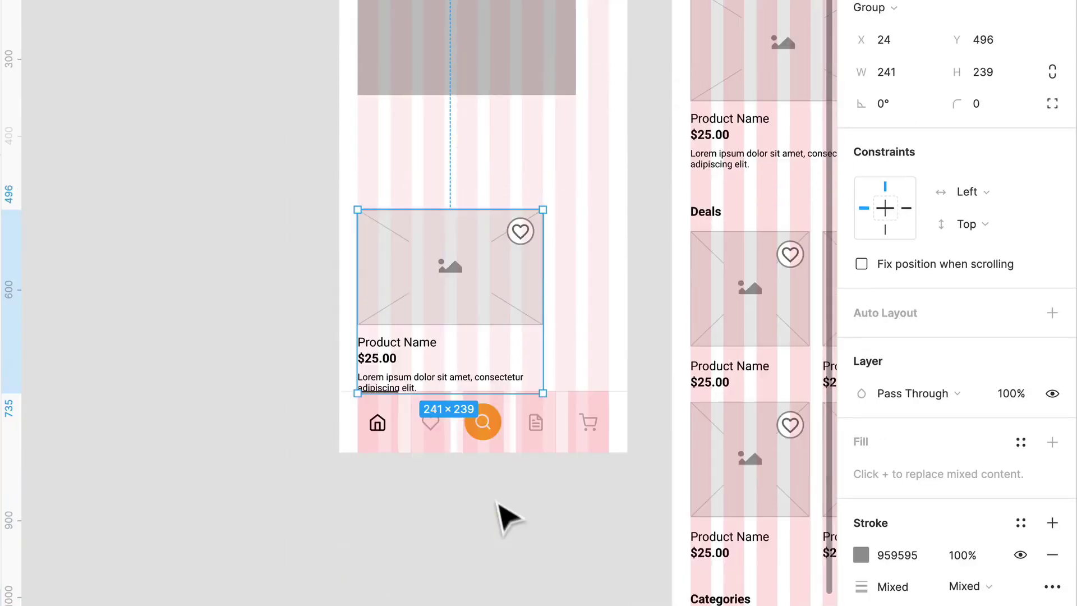
ctrl+scroll(420, 305, up, 3)
scroll(497, 288, up, 1)
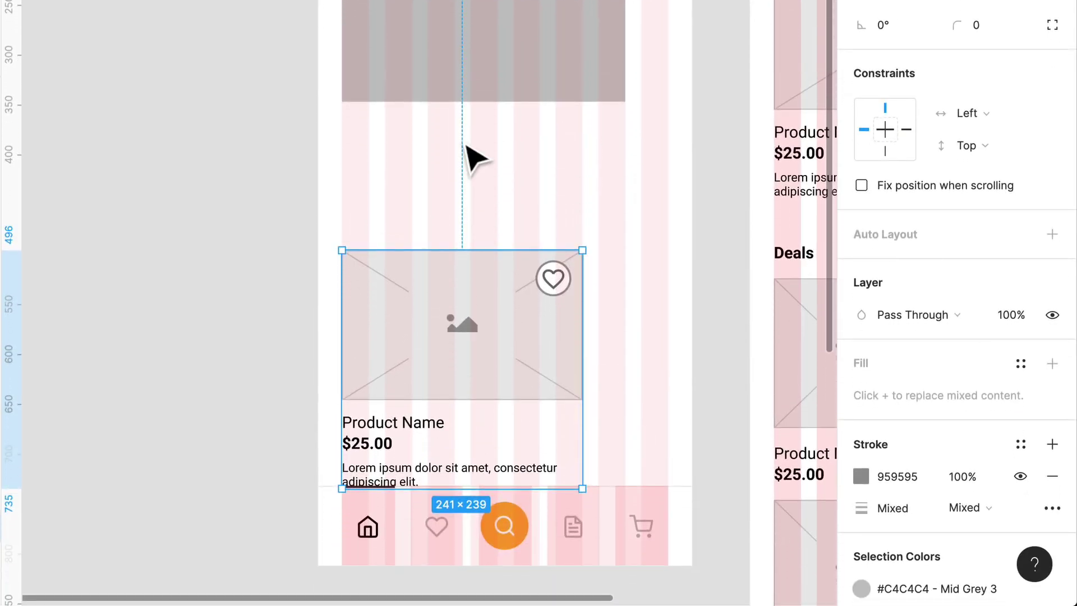
- Select the grey placeholder rectangle and launch the Unsplash plugin
key(ctrl+g)
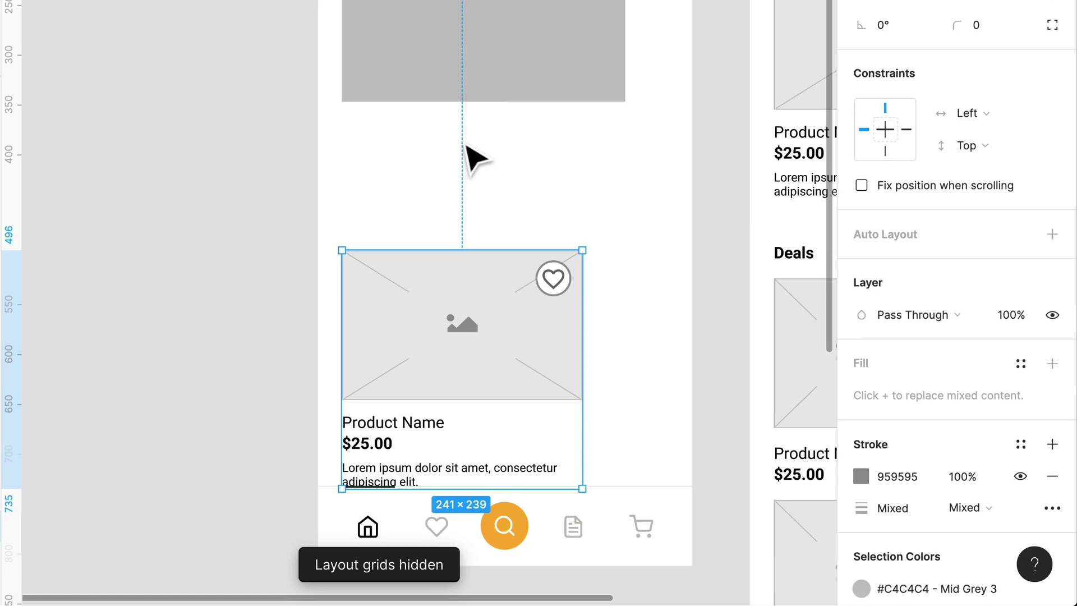
click(458, 181)
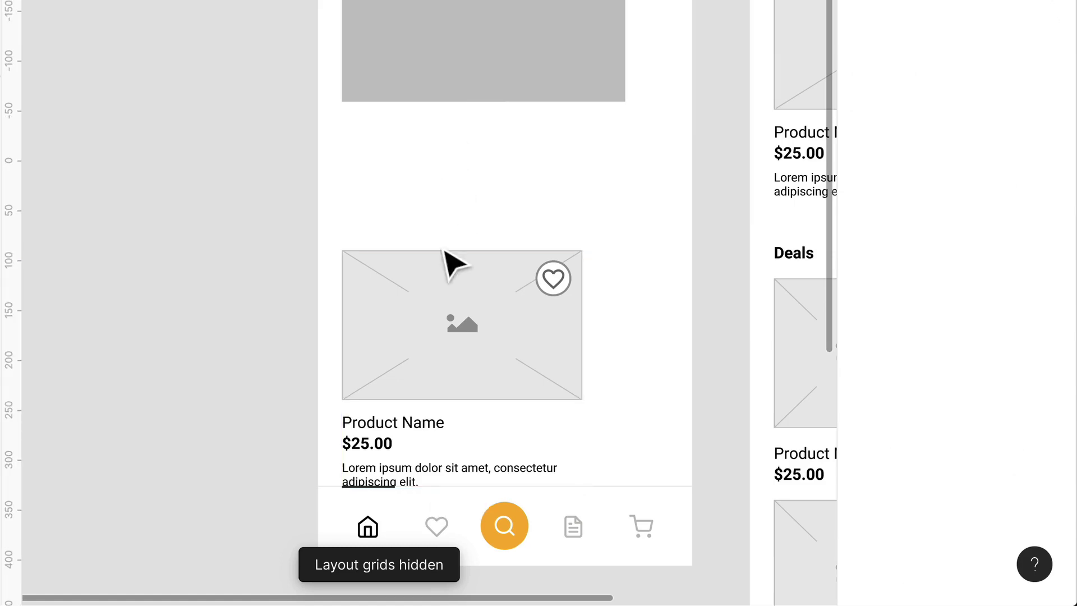
scroll(465, 185, up, 2)
click(479, 135)
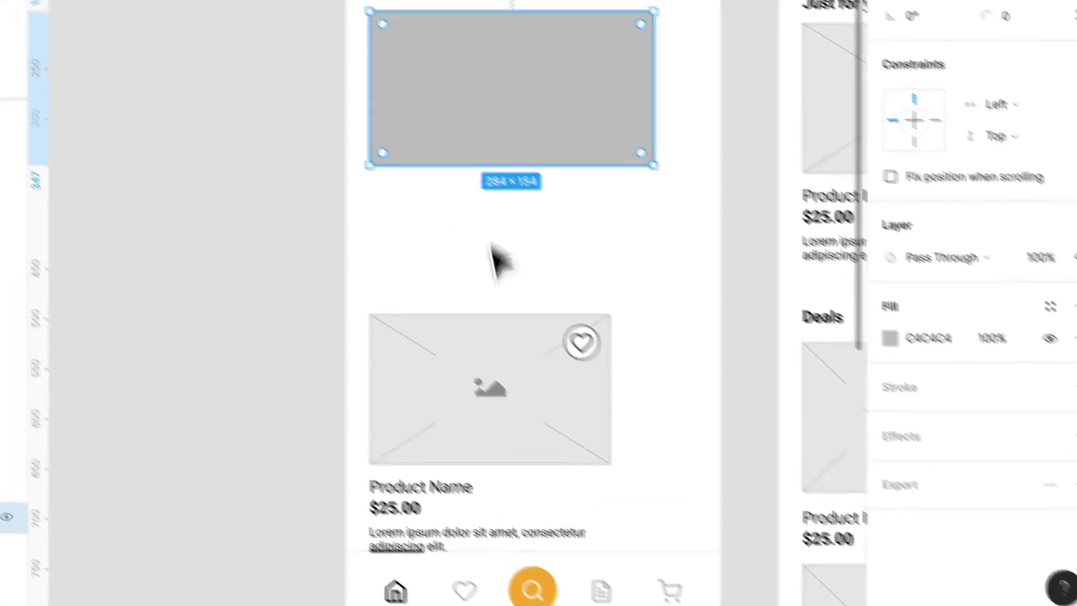
click(496, 7)
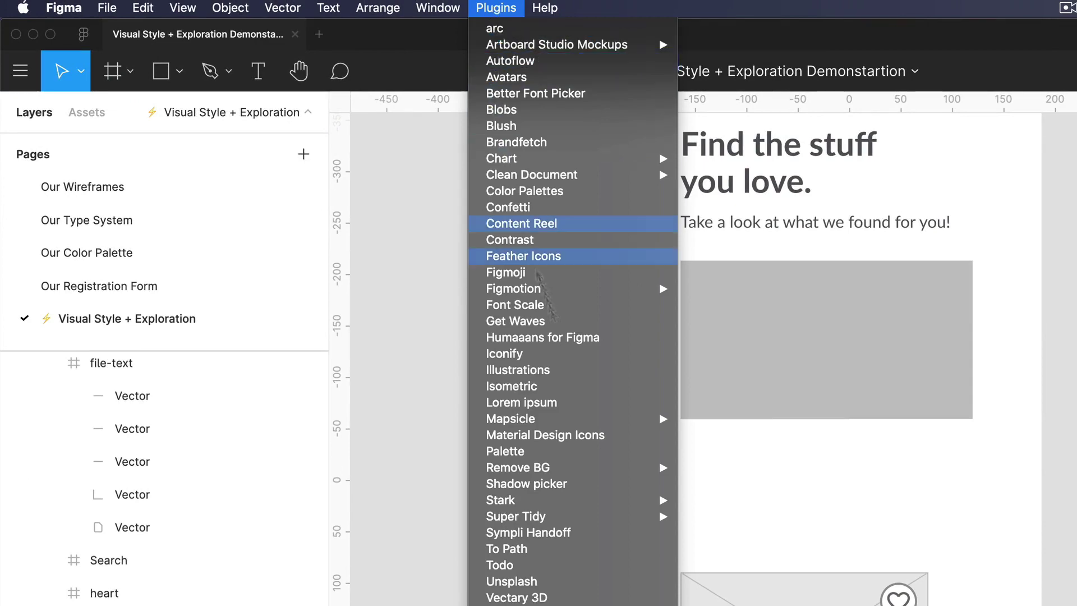
click(551, 583)
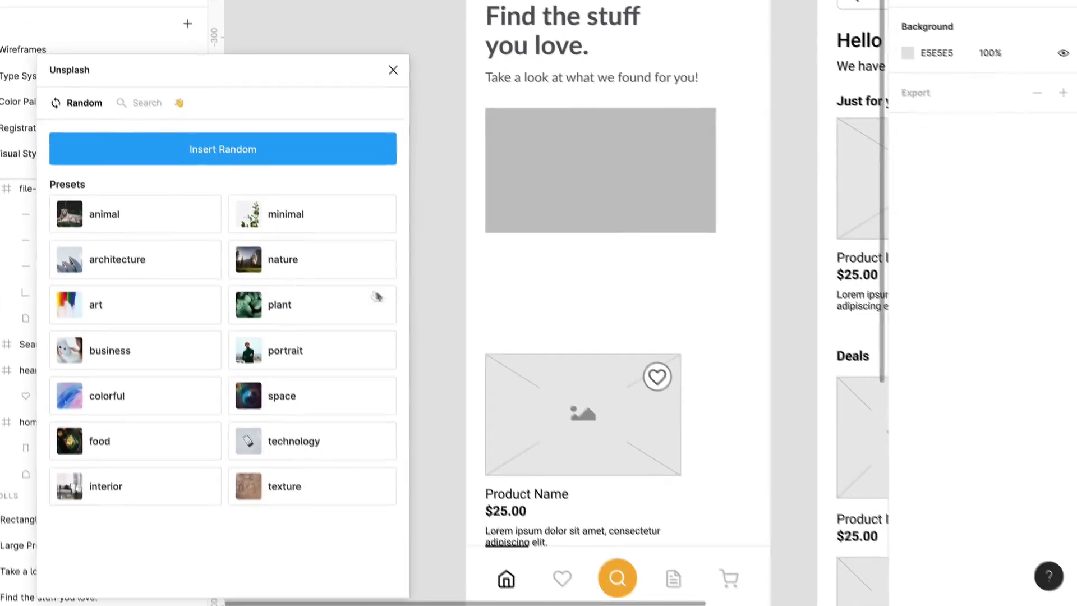
- Search Unsplash photos for 'controller' and browse the results
click(137, 102)
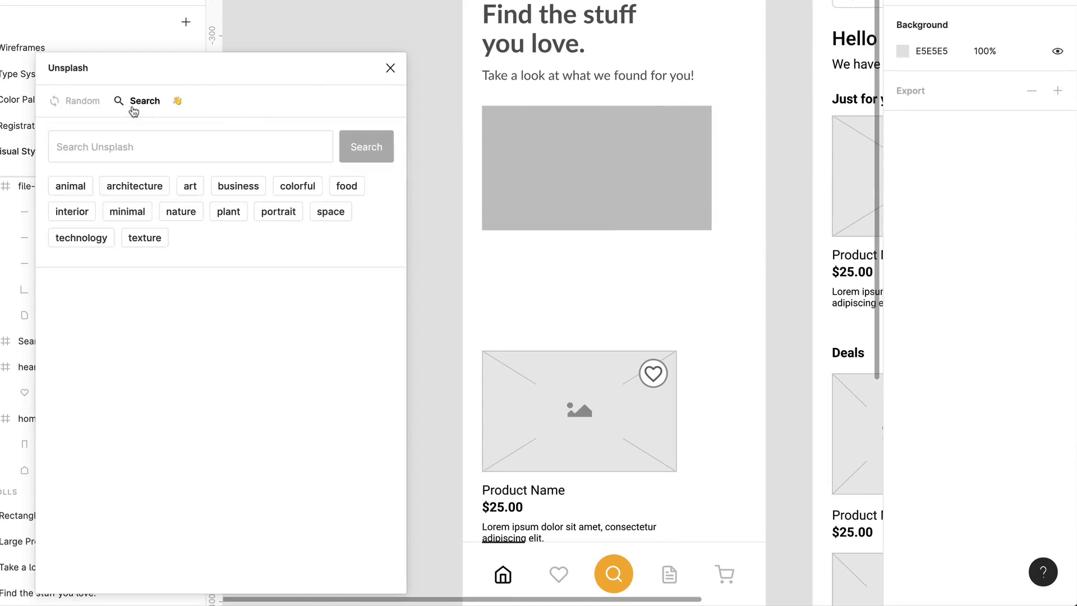
click(148, 154)
text(controller)
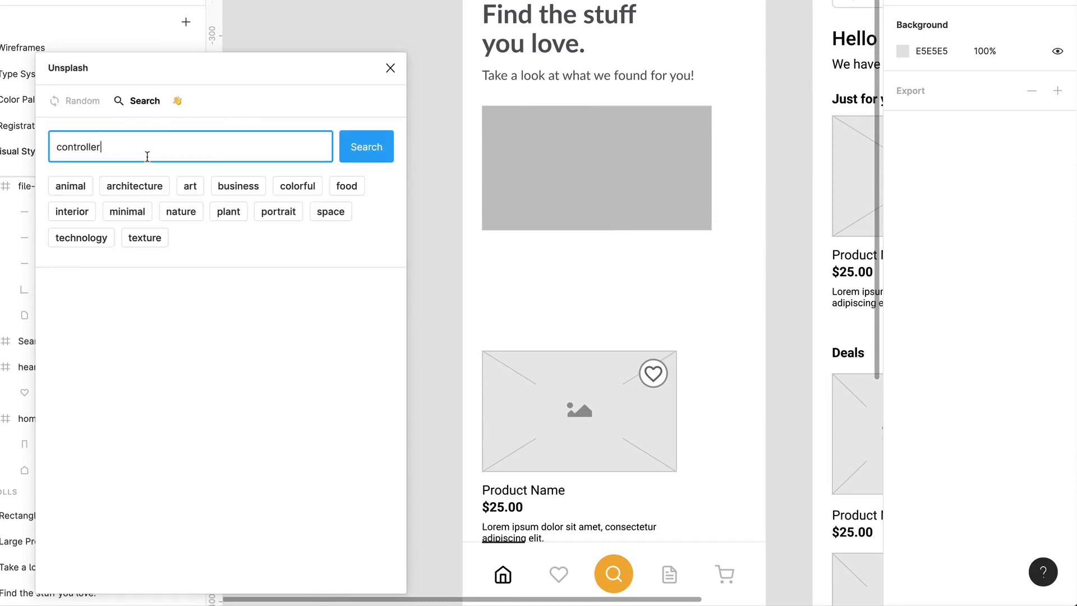
key(Return)
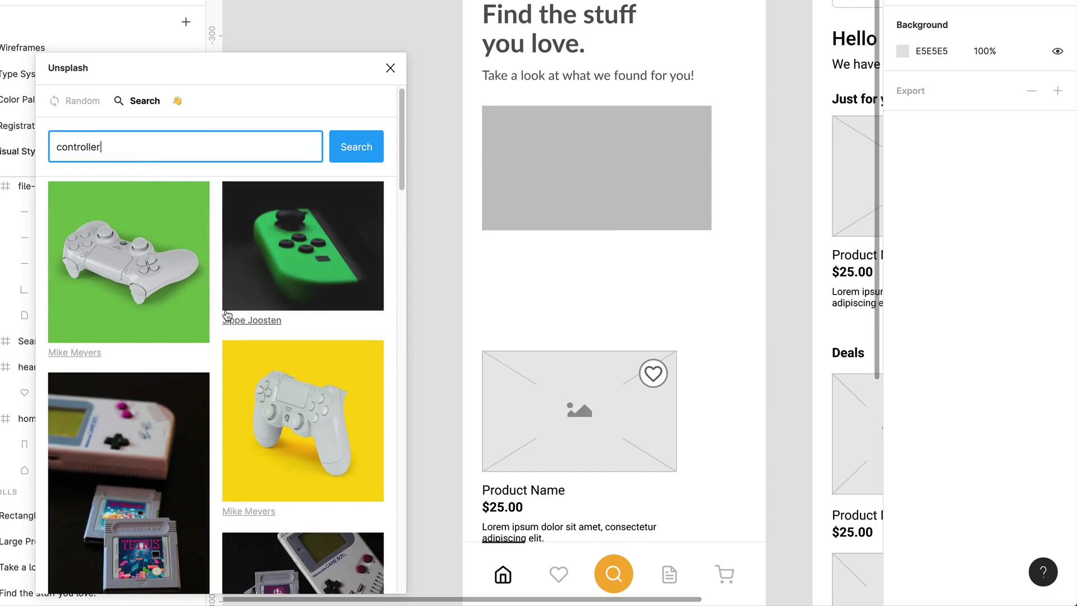
scroll(226, 314, down, 10)
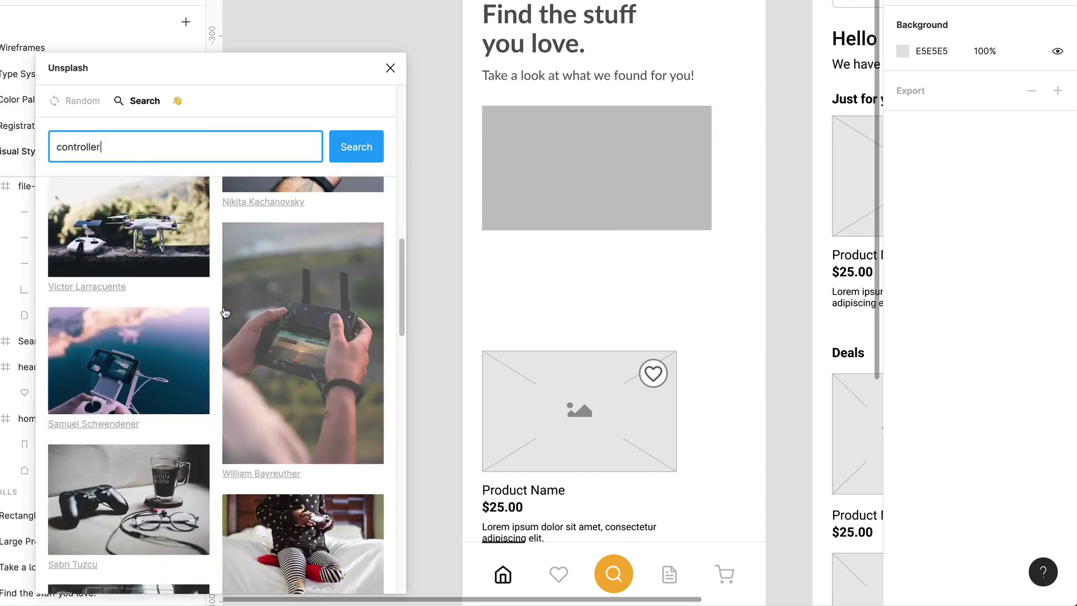
scroll(225, 313, down, 10)
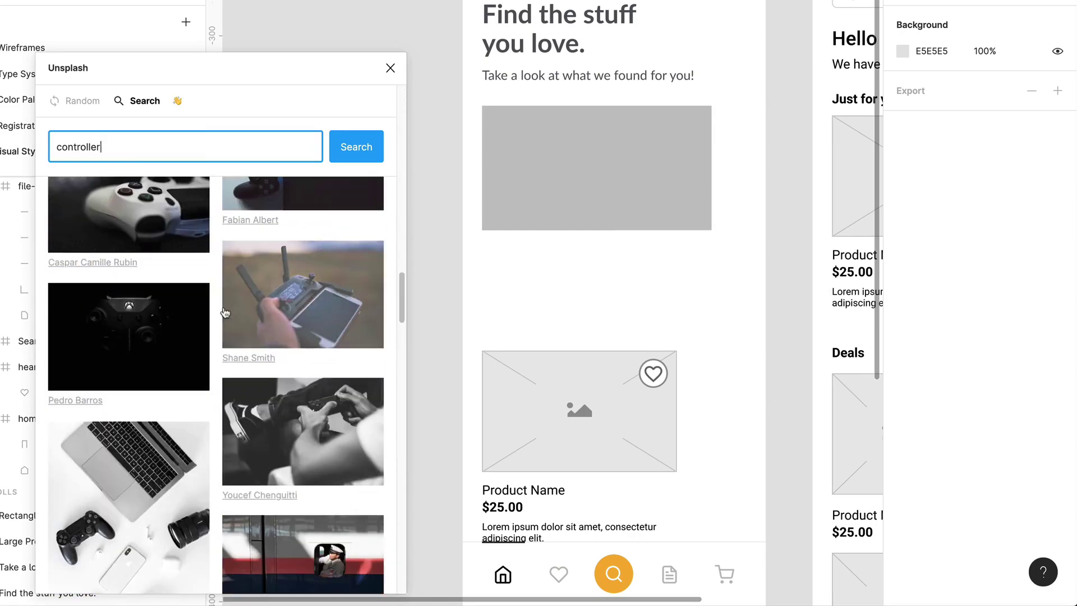
scroll(225, 312, down, 5)
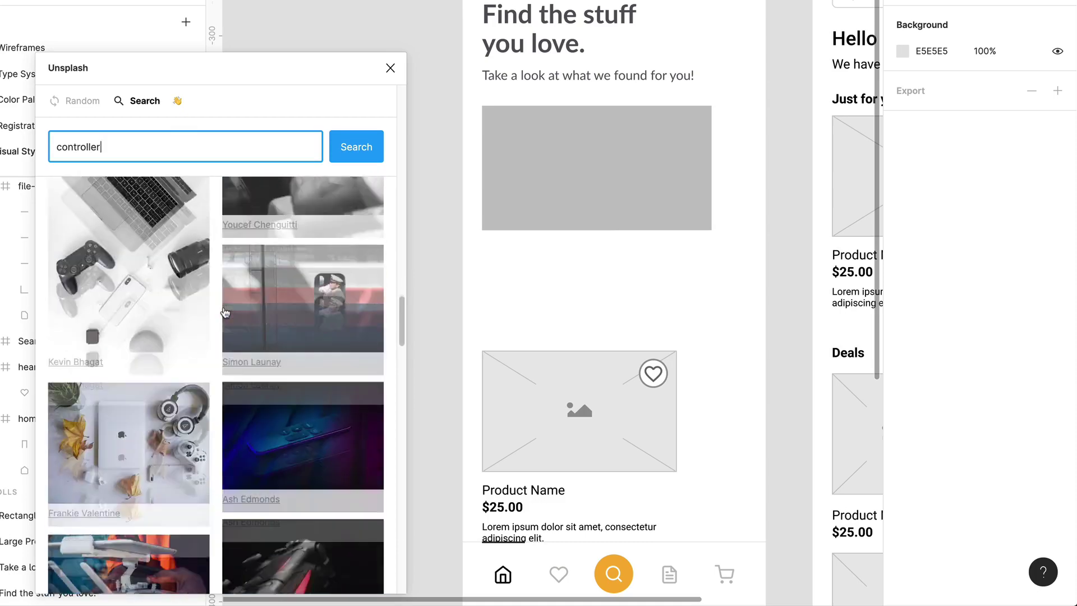
scroll(225, 312, down, 10)
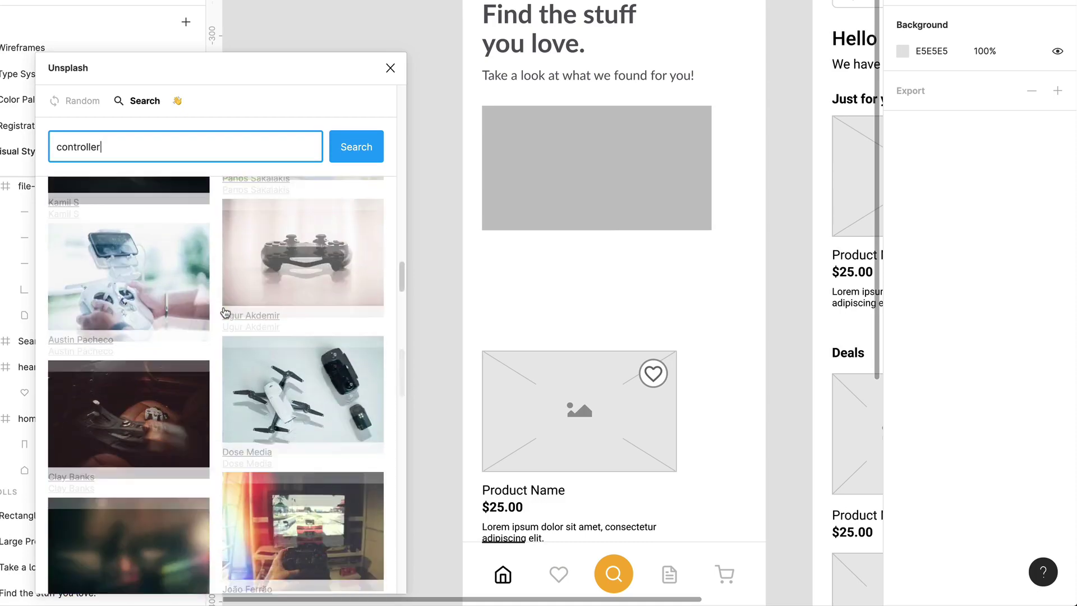
scroll(225, 312, down, 10)
- Pick the white controller photo and insert the chosen images
click(225, 312)
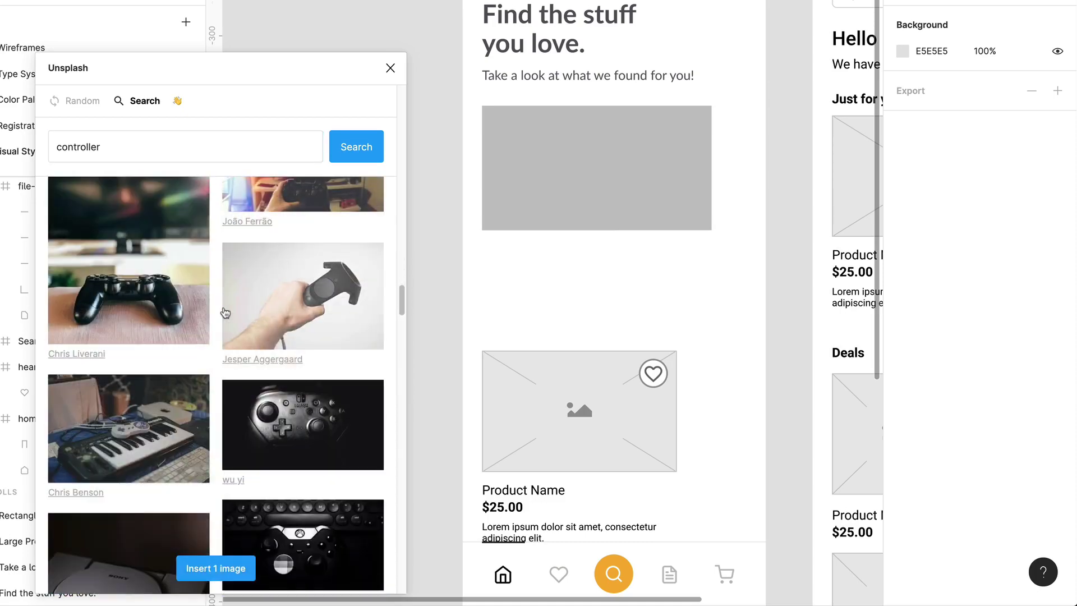
scroll(224, 312, down, 10)
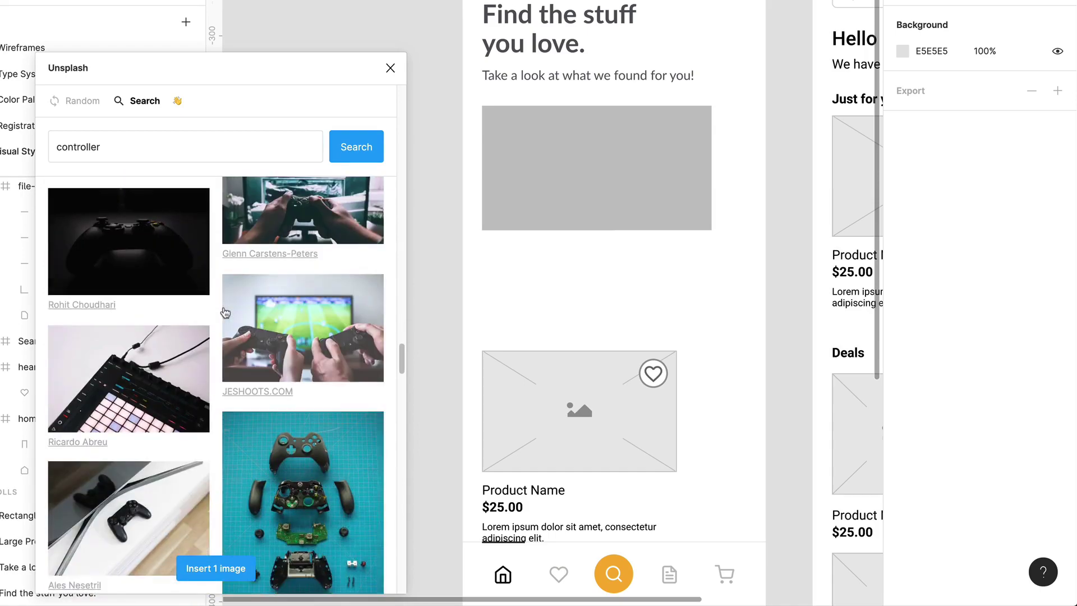
scroll(224, 312, down, 10)
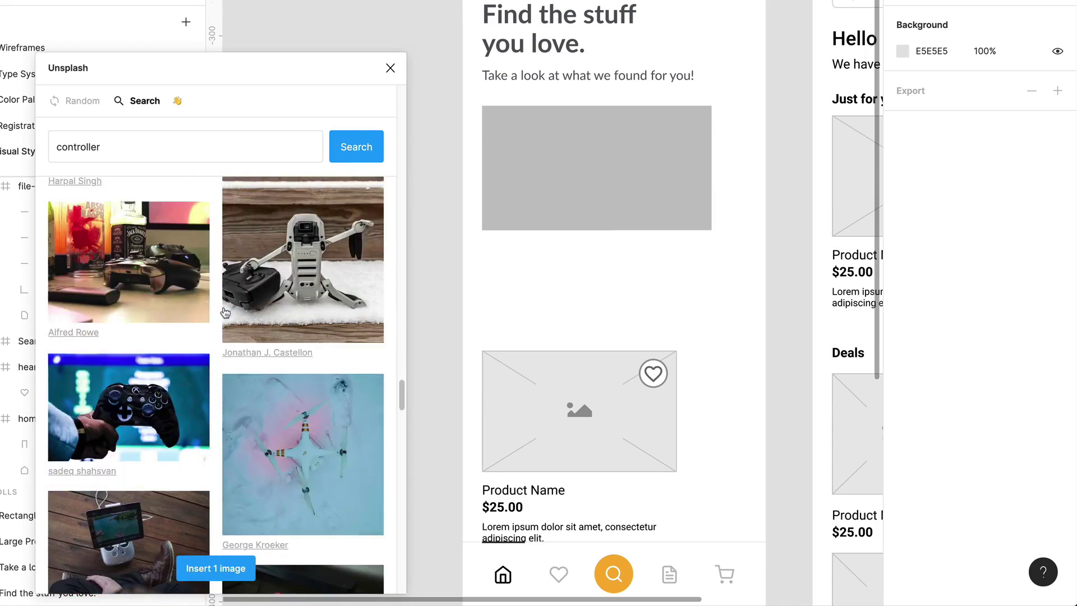
scroll(225, 312, down, 10)
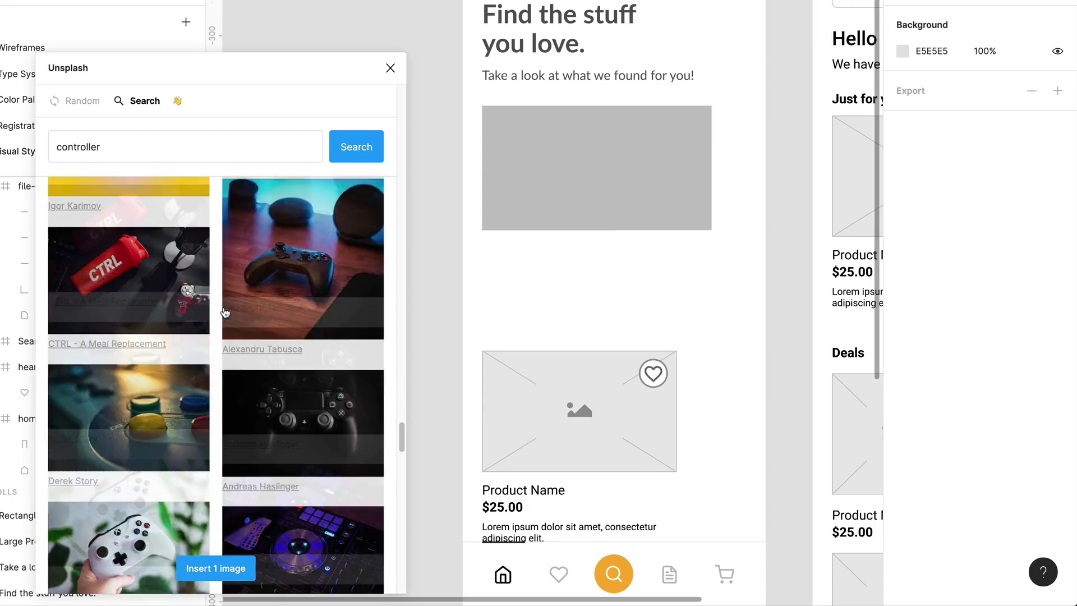
scroll(224, 312, down, 4)
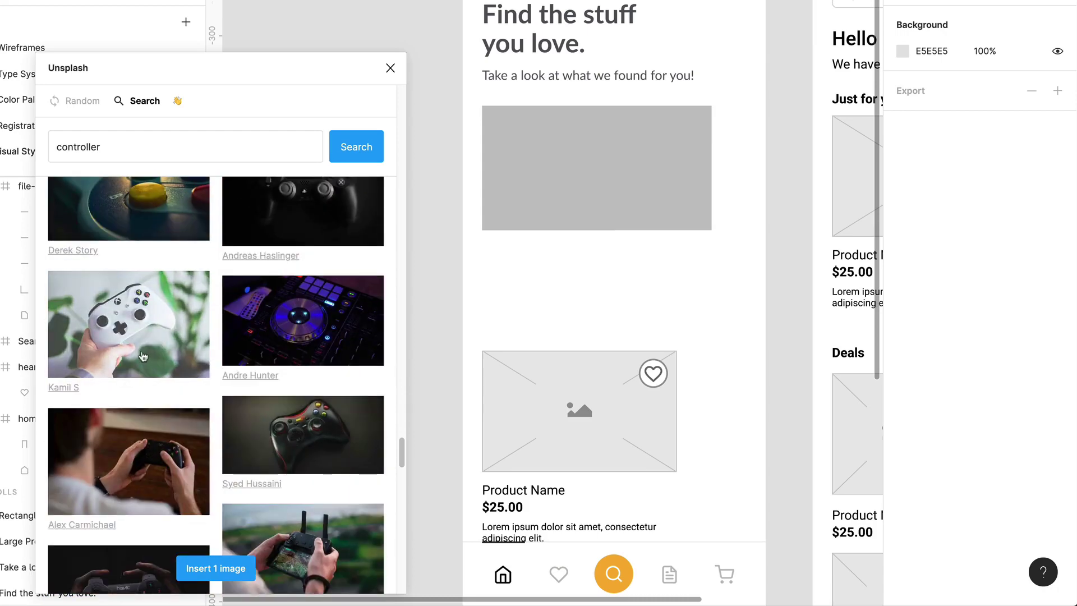
click(233, 573)
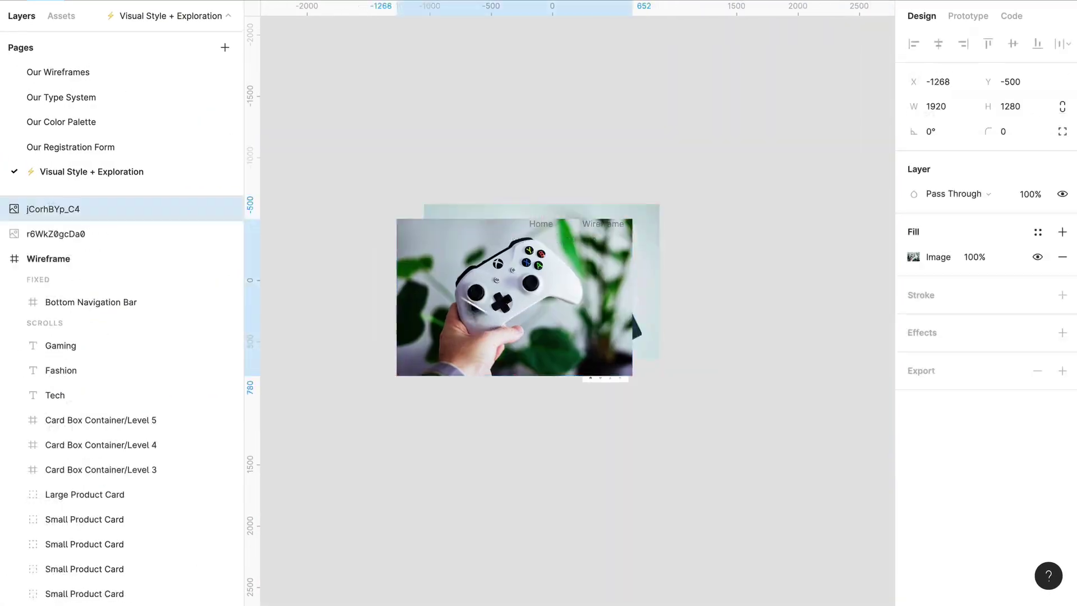
- Move the controller photo top-left and delete the drone photo
drag(514, 297, 375, 110)
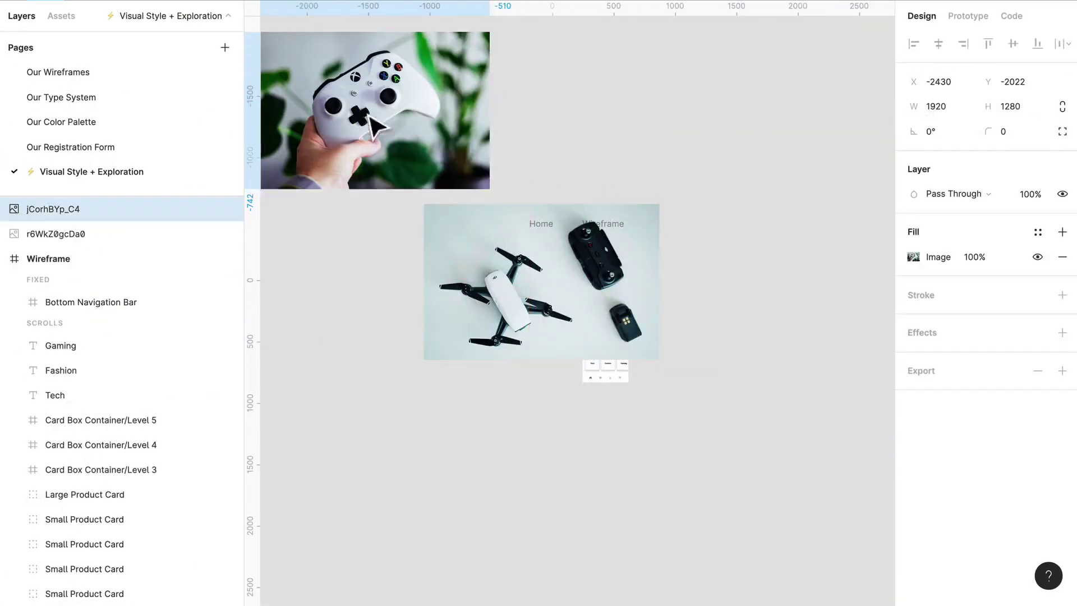
click(524, 283)
key(Delete)
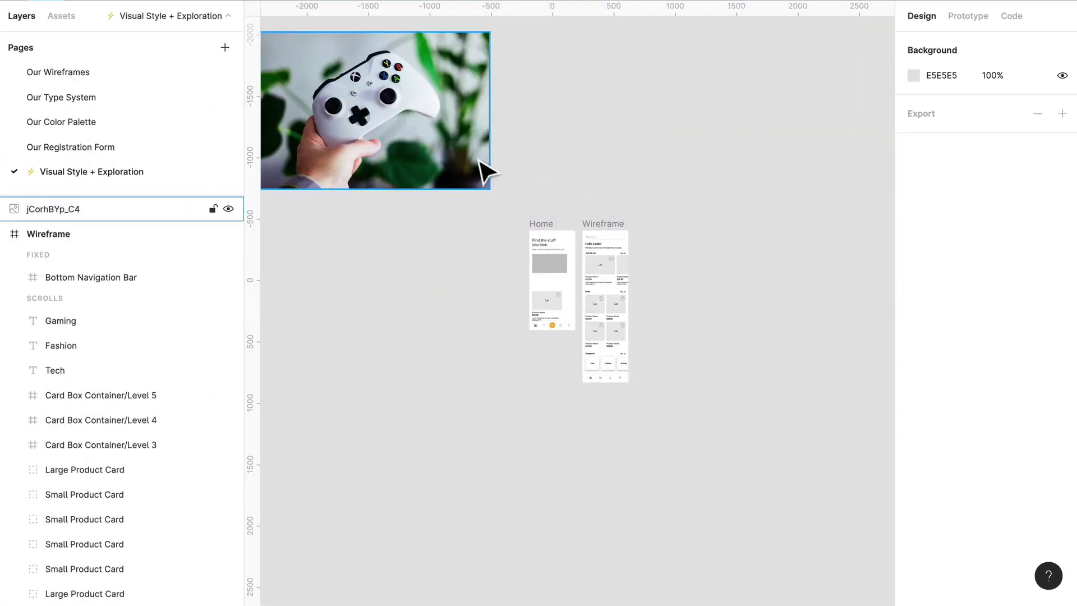
- Scale the controller photo to 443×295 beside Home and duplicate it below
click(482, 177)
drag(494, 192, 471, 300)
scroll(541, 271, up, 5)
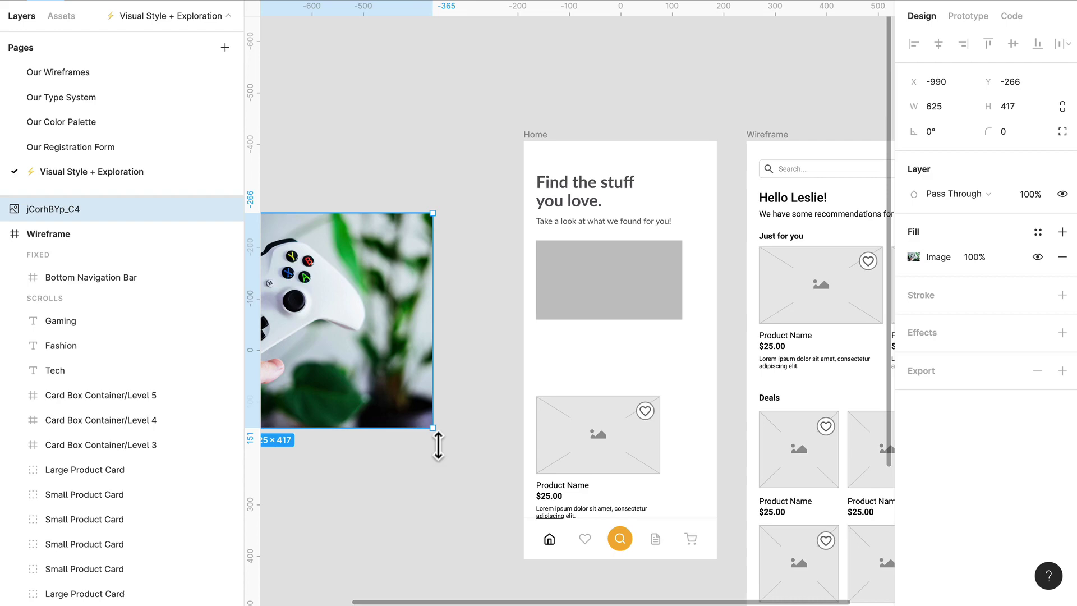
drag(438, 445, 372, 377)
drag(325, 340, 444, 373)
click(415, 253)
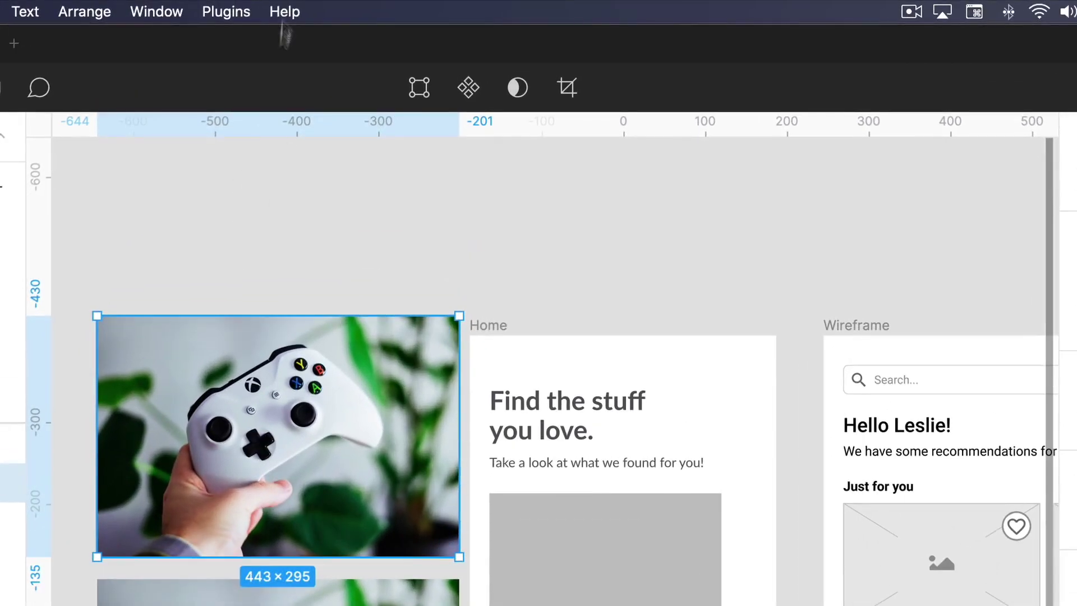
- Run the Remove BG plugin on the top controller photo, leaving only the hand and controller
click(227, 12)
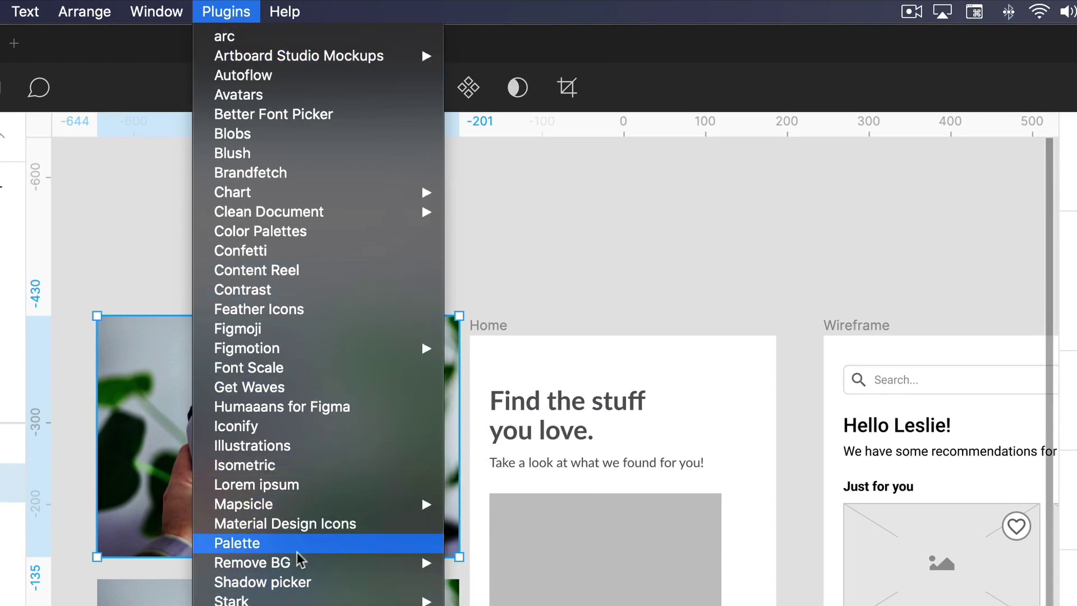
mouse_move(297, 566)
click(500, 562)
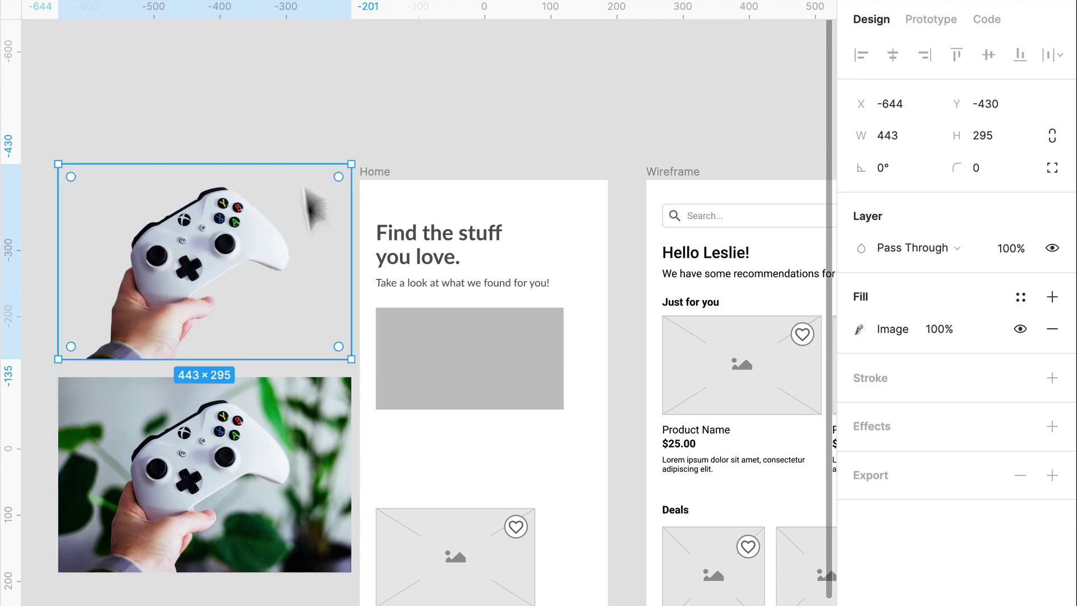
click(220, 59)
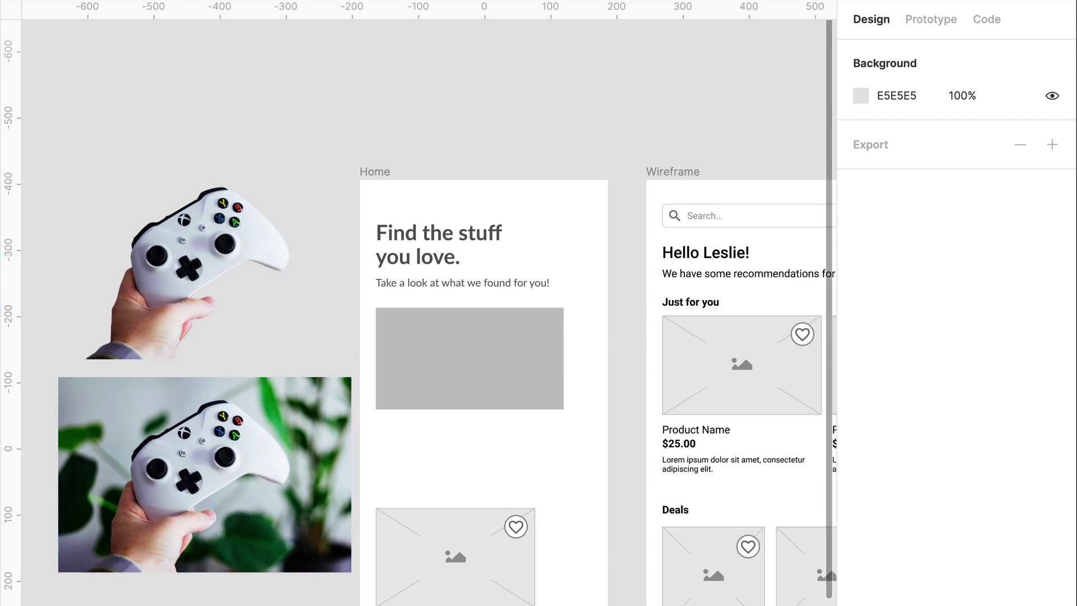
- Duplicate the tagline text below the grey box, 284 wide at Y 364
drag(236, 563, 193, 553)
scroll(443, 448, up, 2)
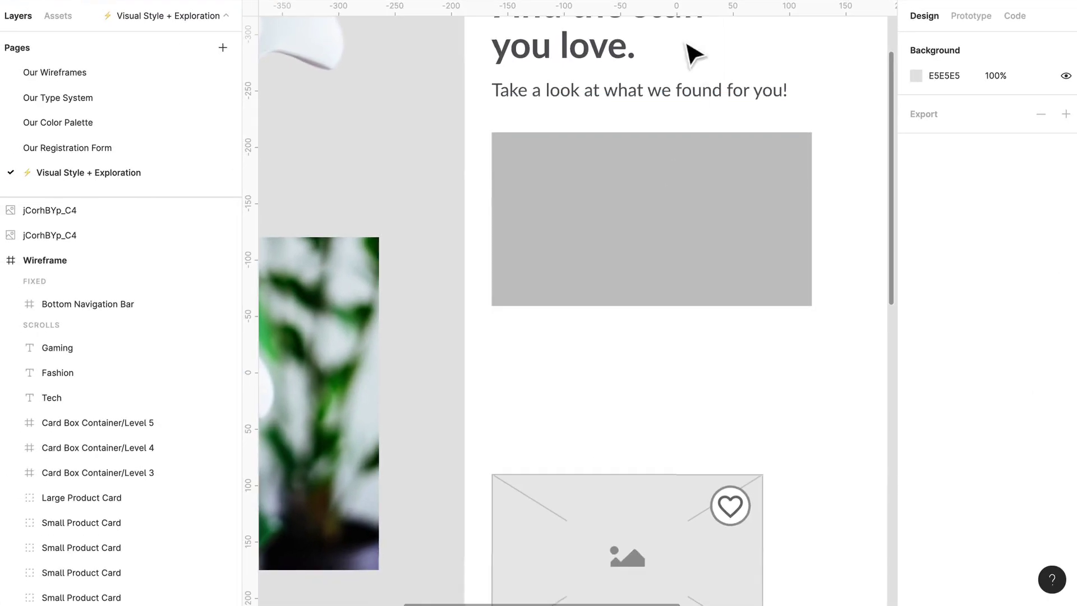
drag(680, 96, 666, 349)
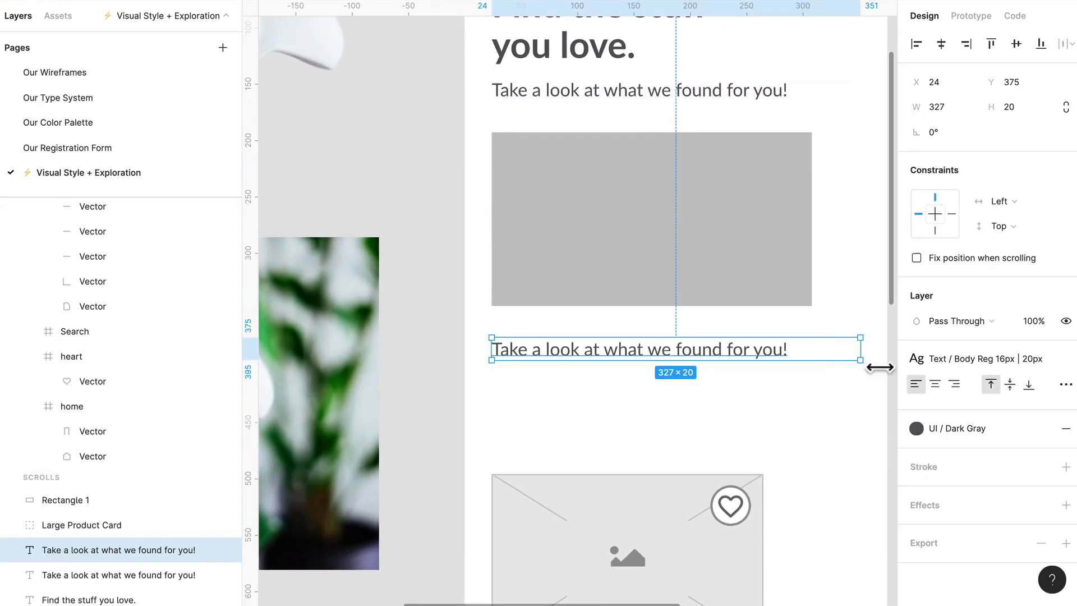
drag(879, 368, 830, 367)
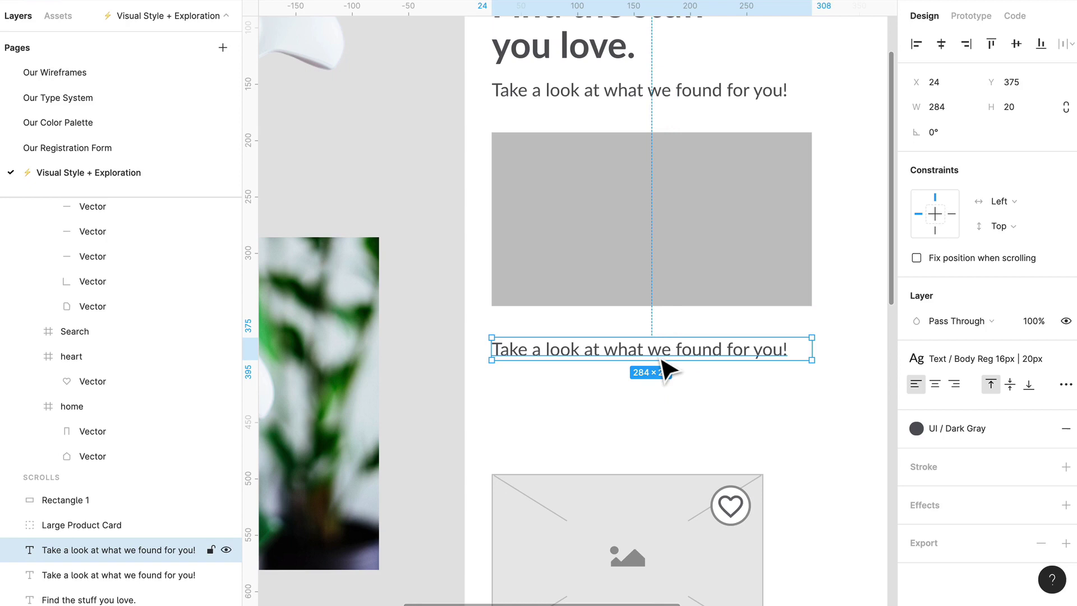
key(shift+Up)
key(Up)
- Retype the duplicated text as the price $65.99 with auto width
double_click(633, 337)
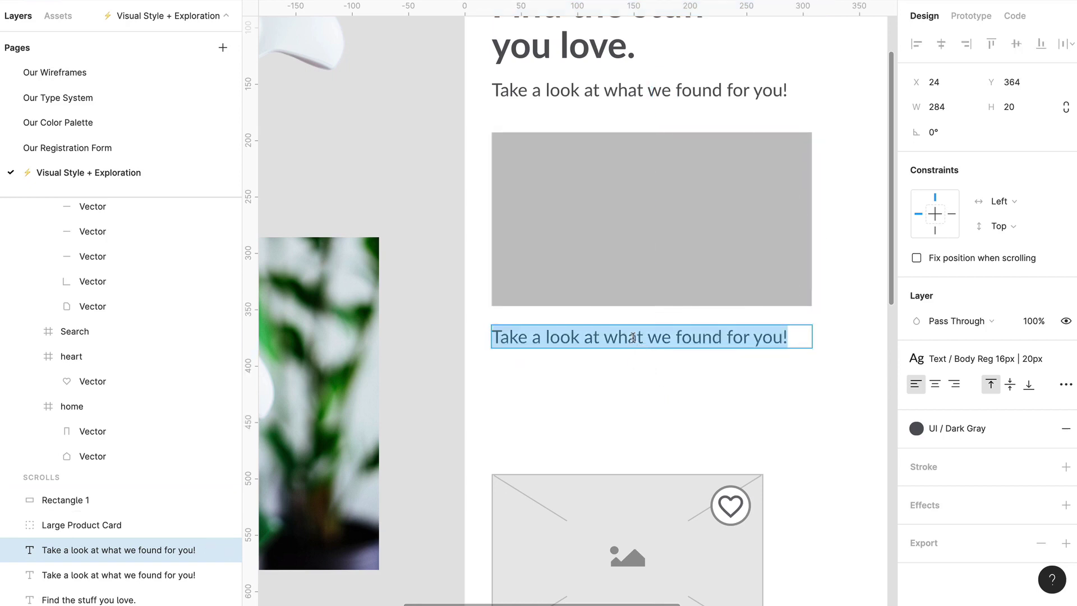
text($65.99)
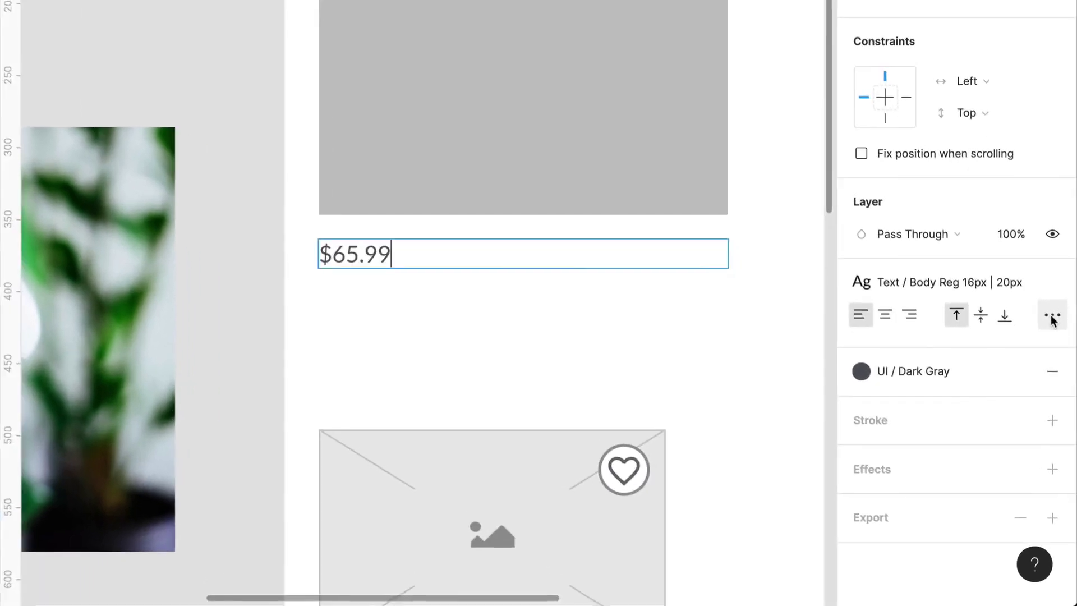
click(1066, 384)
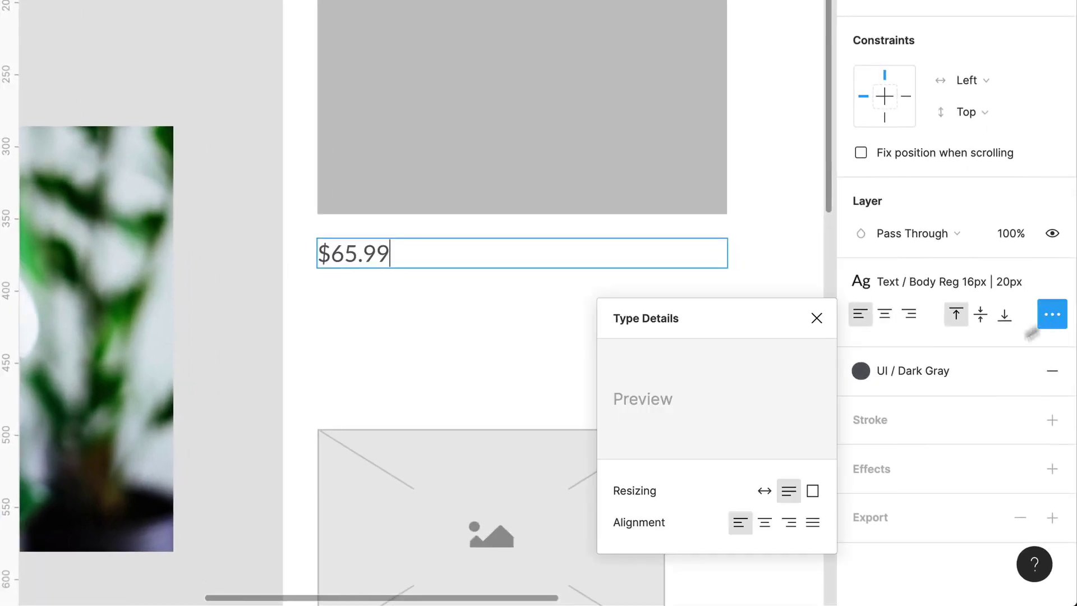
click(763, 490)
- Give the $65.99 price the H4 heading style after trying H5
scroll(359, 269, up, 3)
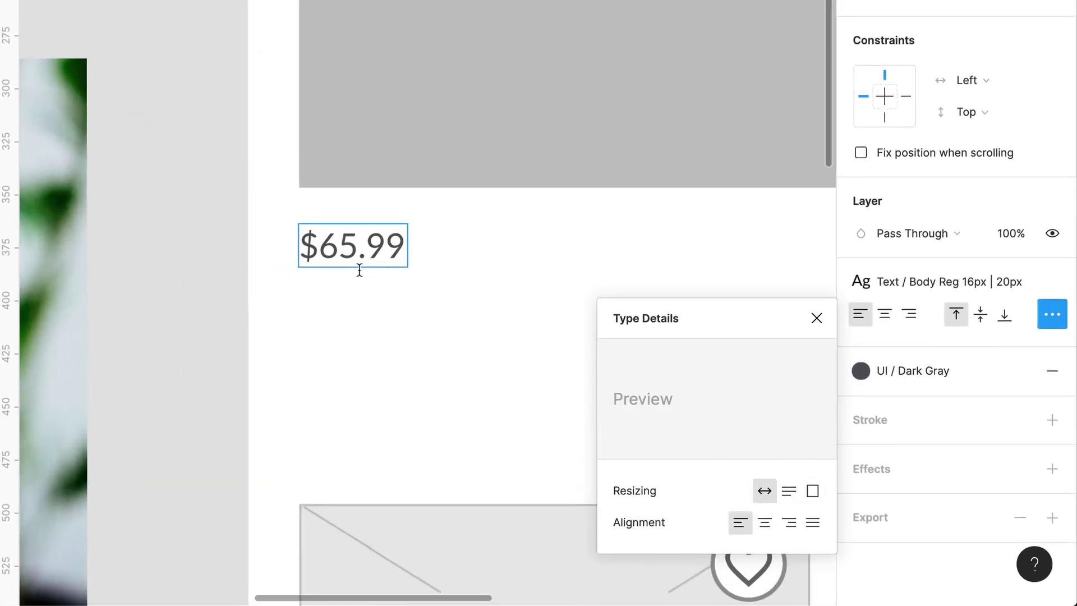
click(945, 286)
scroll(935, 443, up, 3)
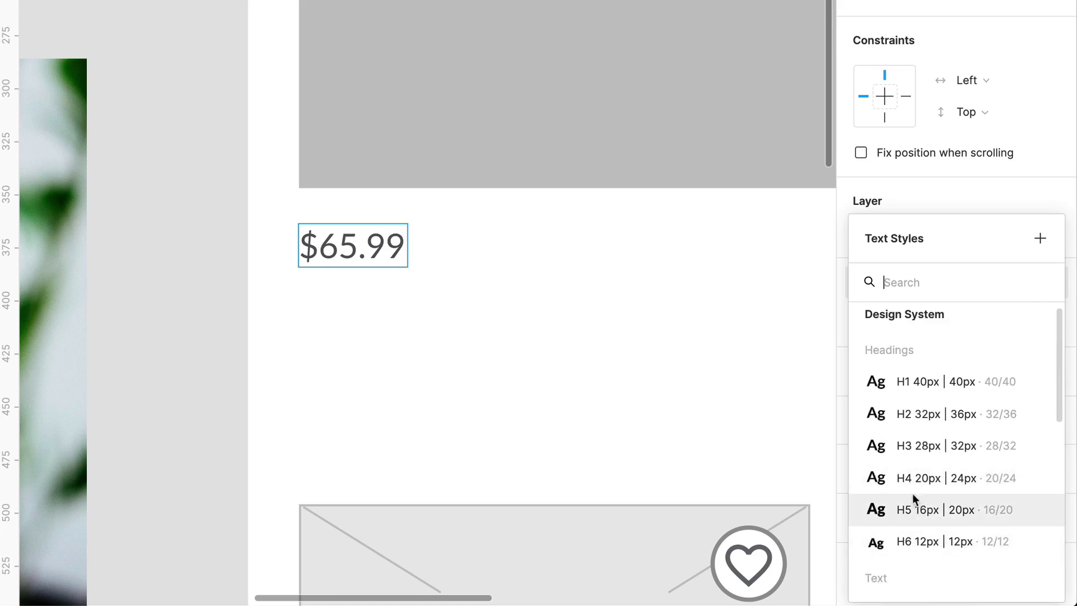
click(914, 505)
key(ctrl+z)
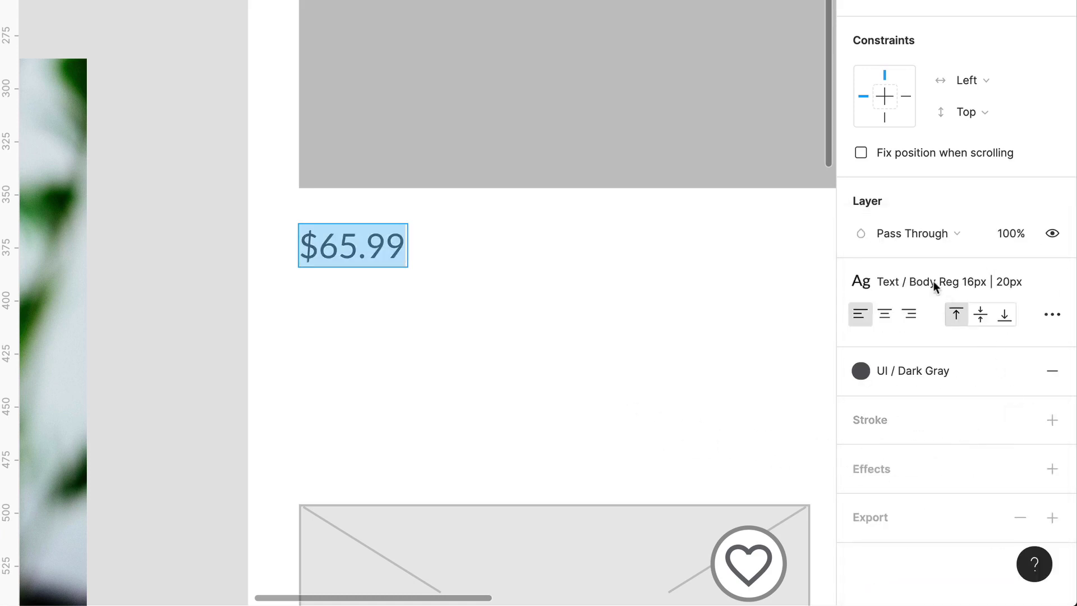
click(933, 283)
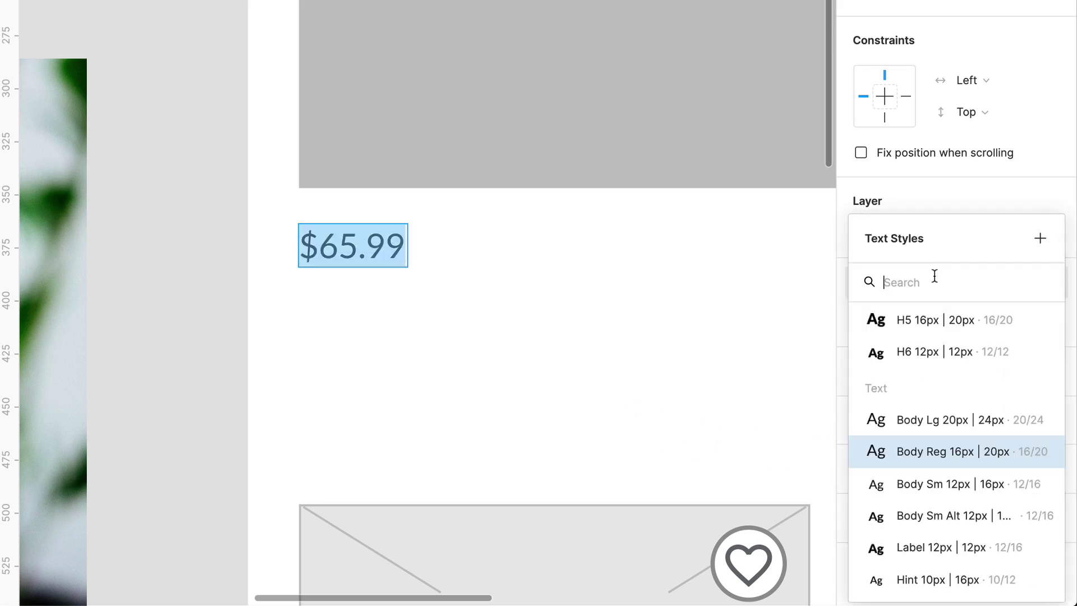
click(931, 322)
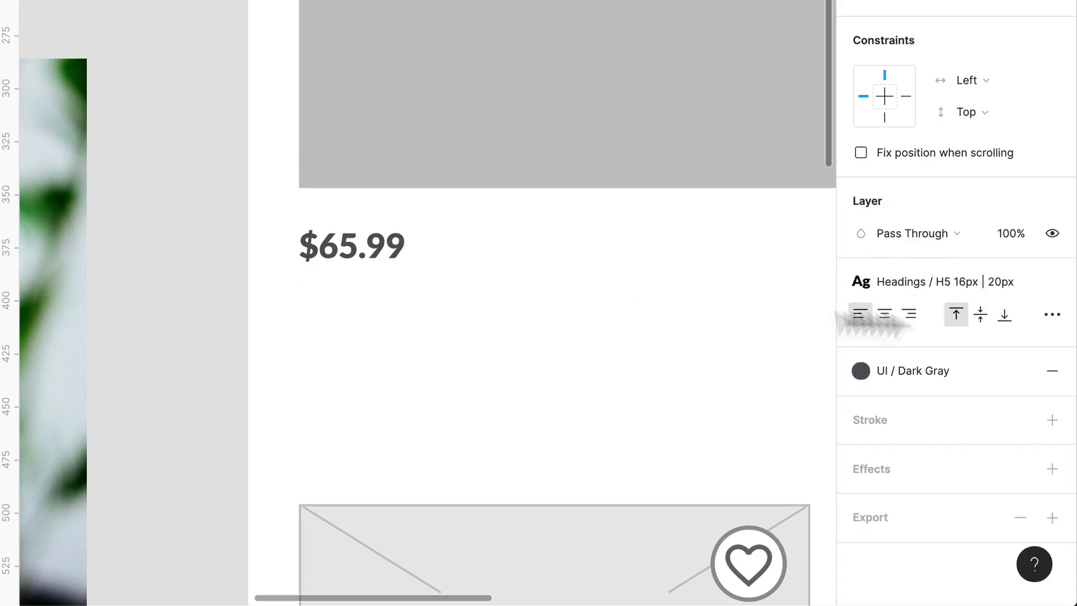
click(936, 291)
click(940, 420)
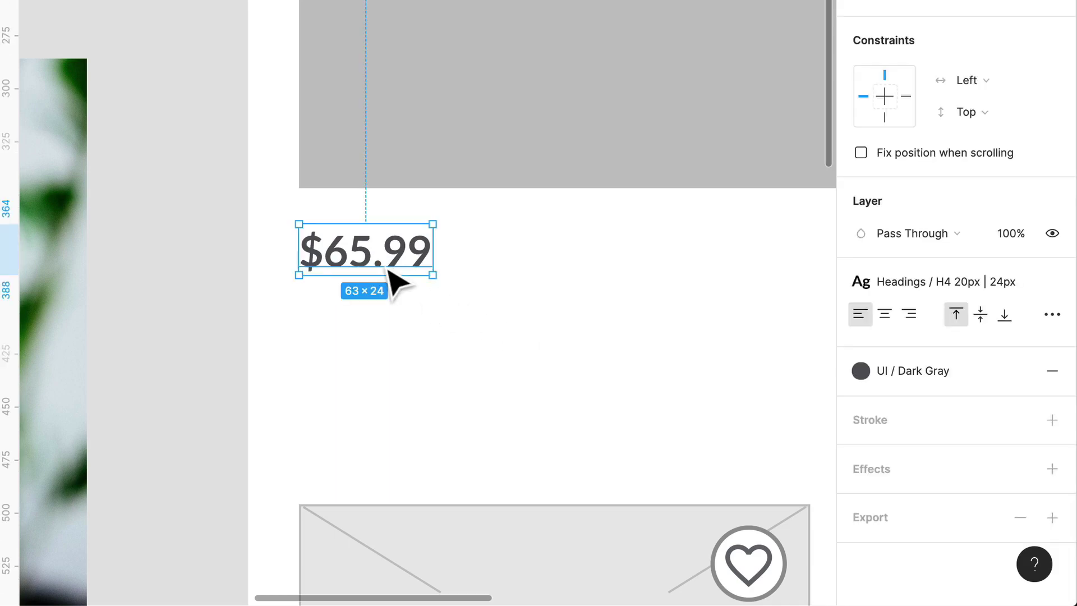
click(464, 399)
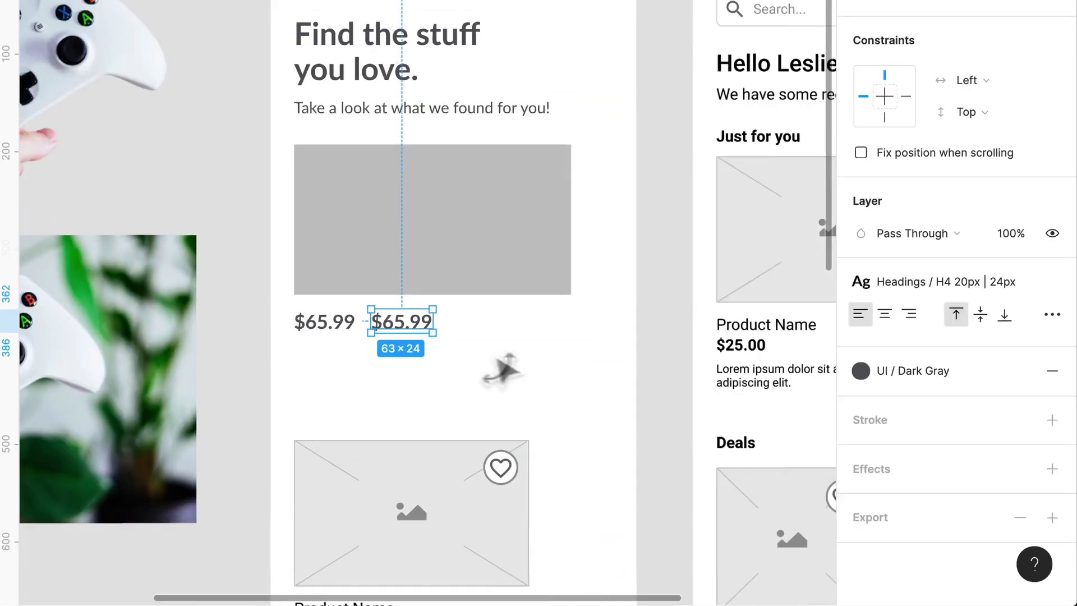
scroll(471, 348, right, 3)
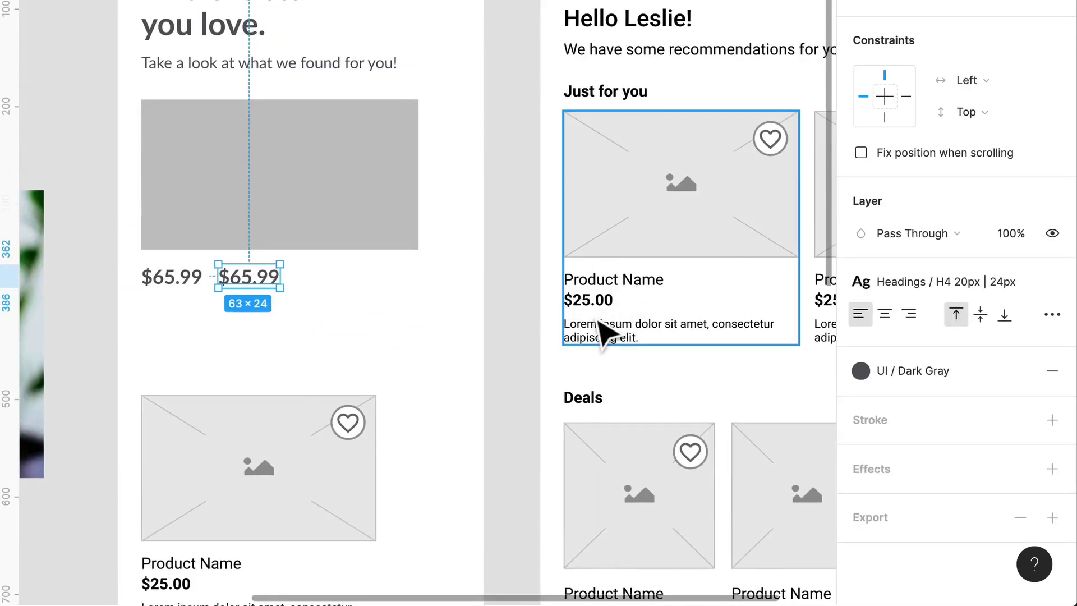
scroll(188, 288, up, 5)
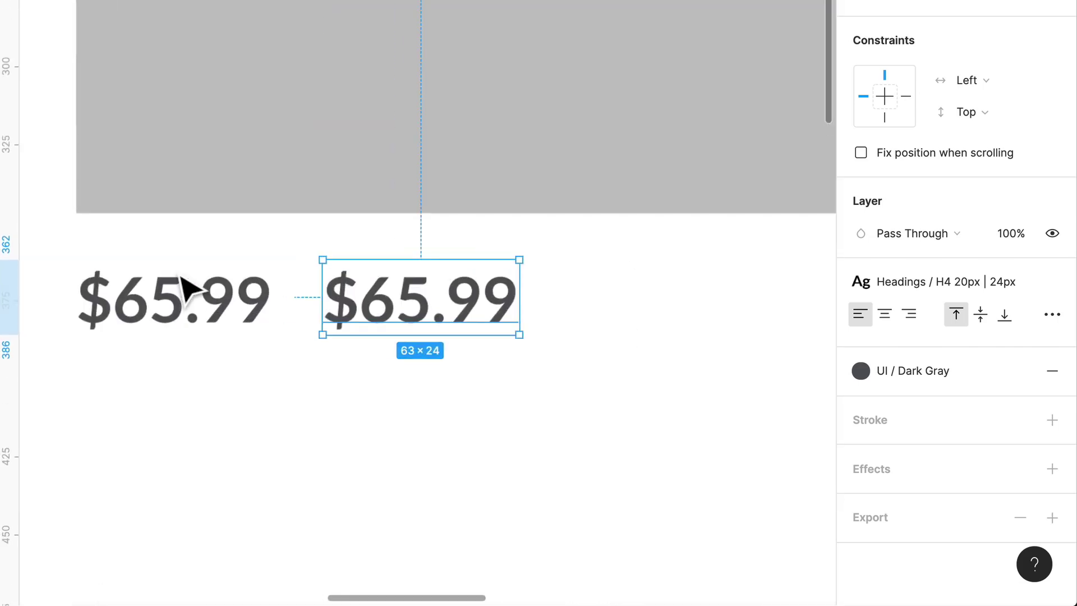
- Apply the Misc / Strikethrough Reg 16px style to the duplicate price and align it with the main price
scroll(365, 376, left, 2)
double_click(490, 312)
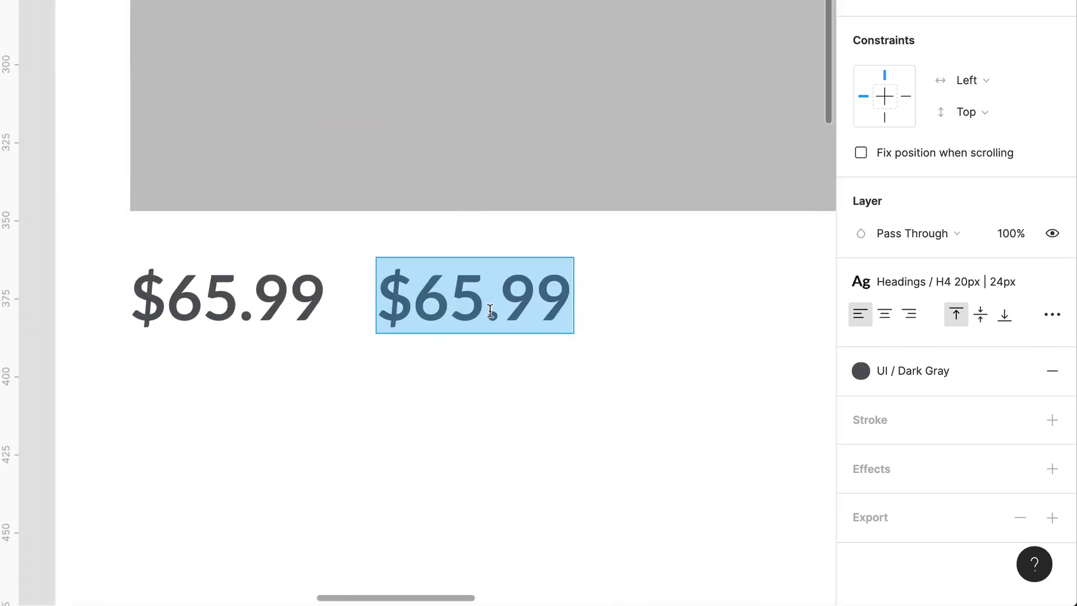
click(890, 281)
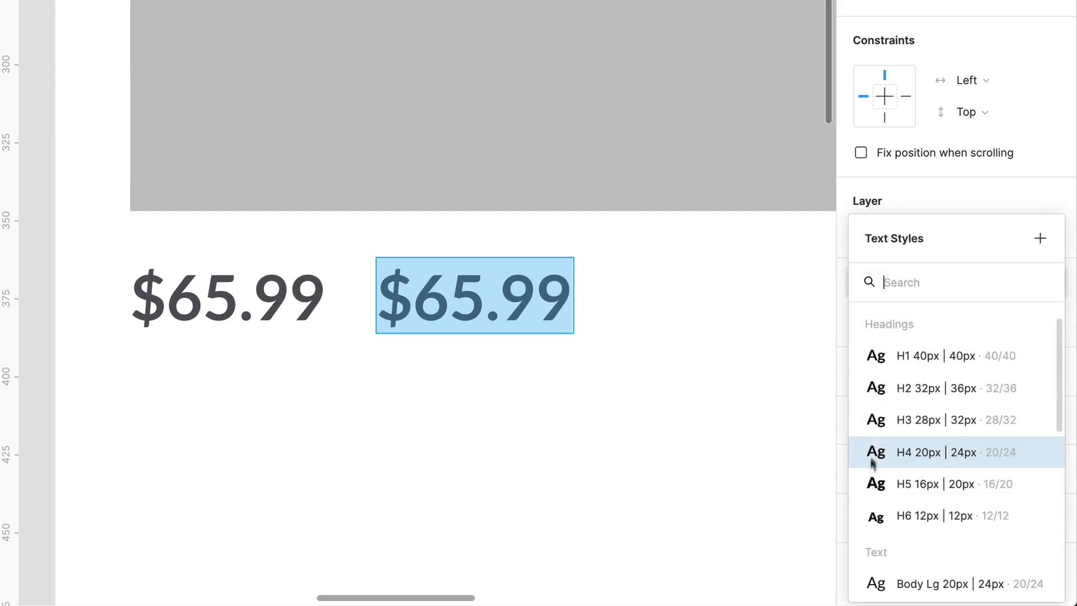
scroll(869, 463, down, 3)
scroll(954, 510, down, 5)
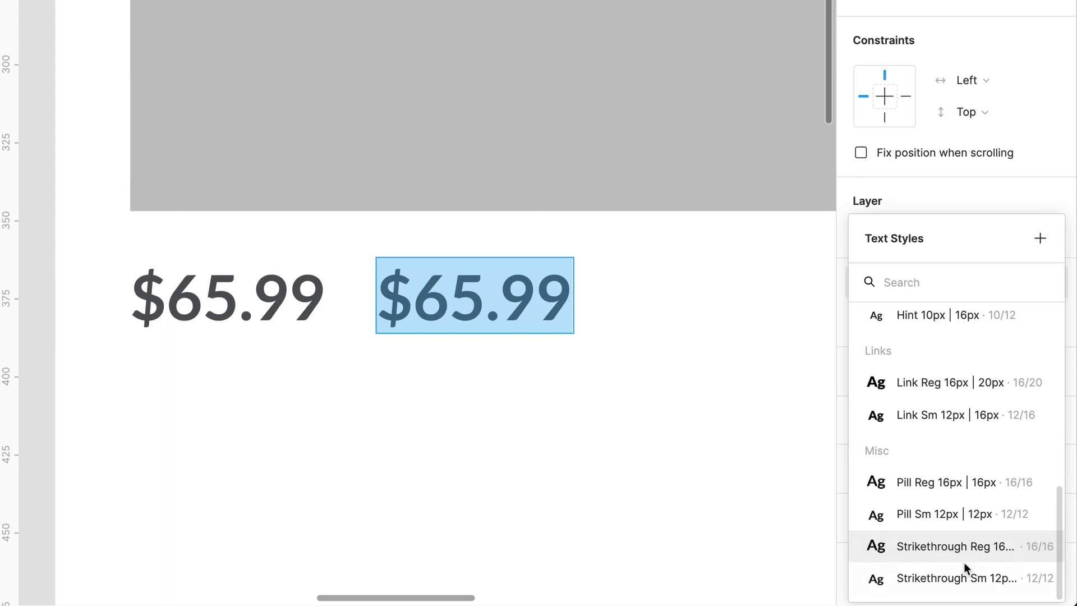
click(963, 548)
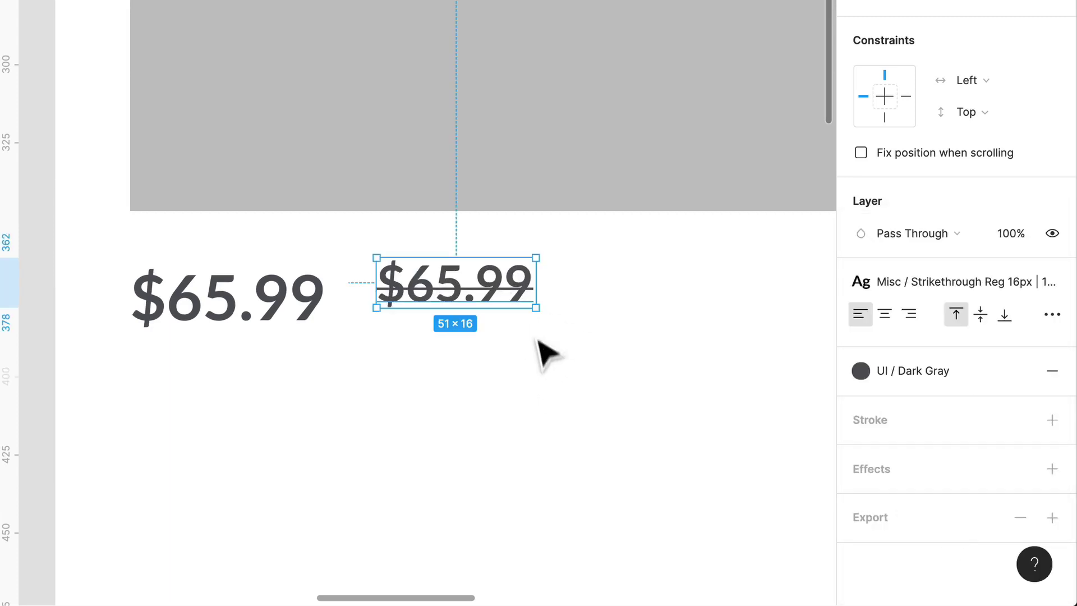
drag(527, 302, 526, 322)
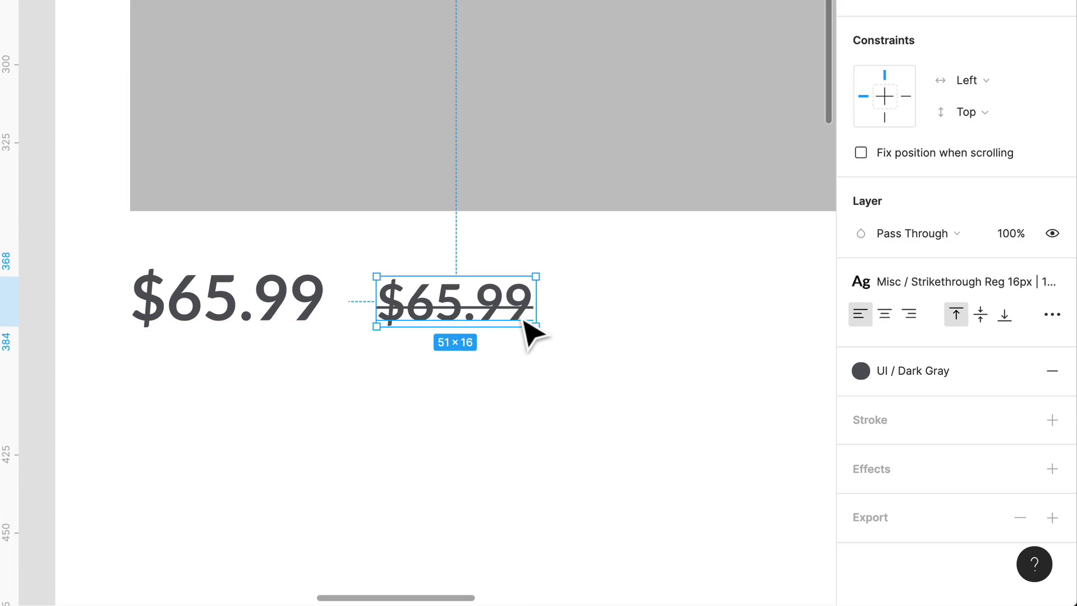
- Change the struck-through price to $79.99 and colour it UI / Medium Gray
double_click(479, 296)
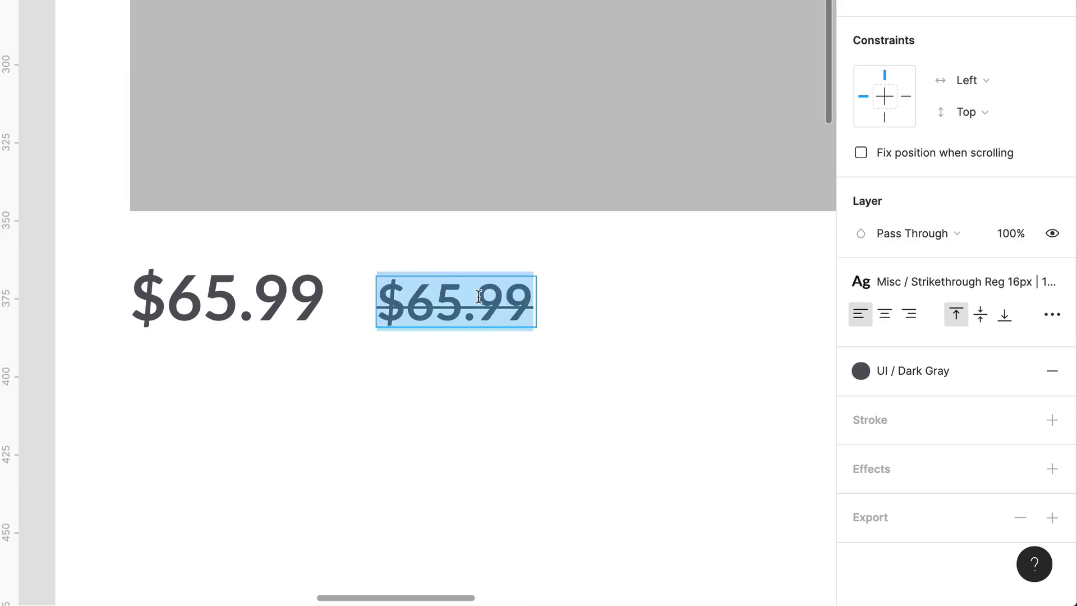
key(Right)
key(Left)
key(BackSpace)
key(BackSpace)
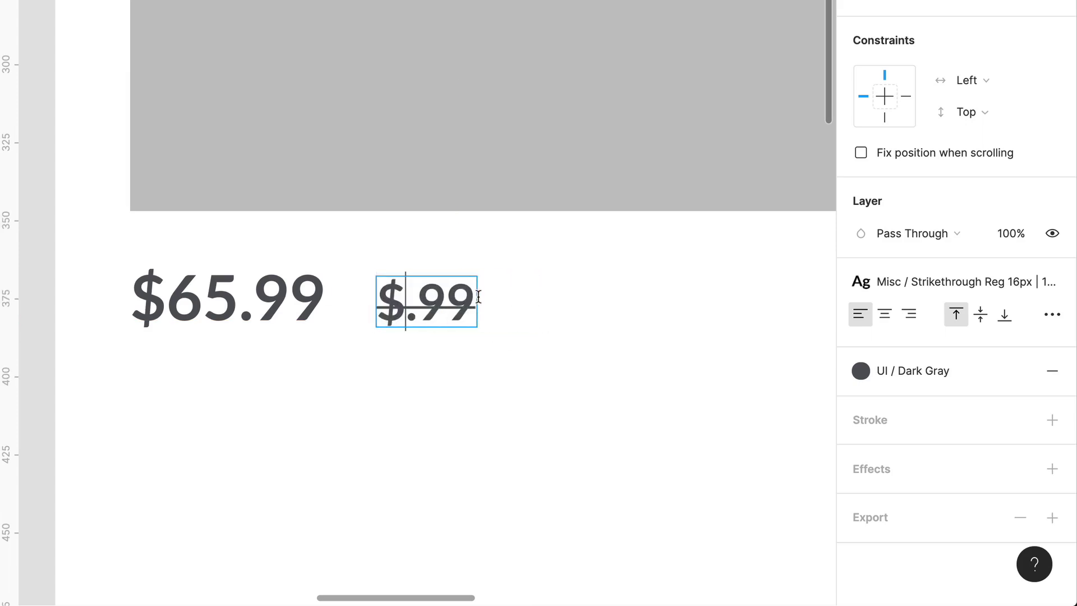
text(79)
key(Escape)
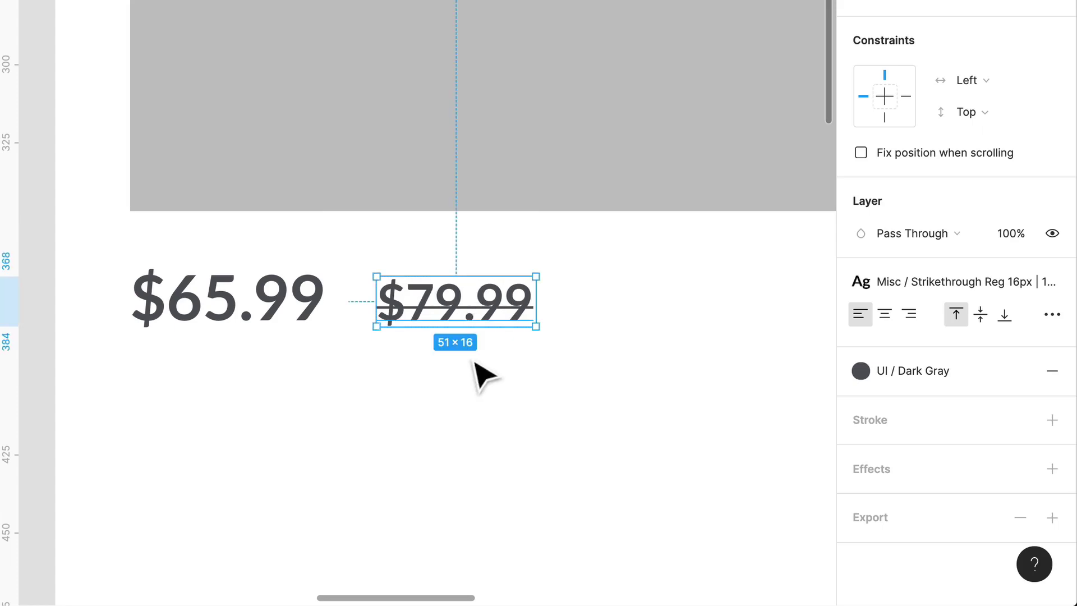
click(935, 369)
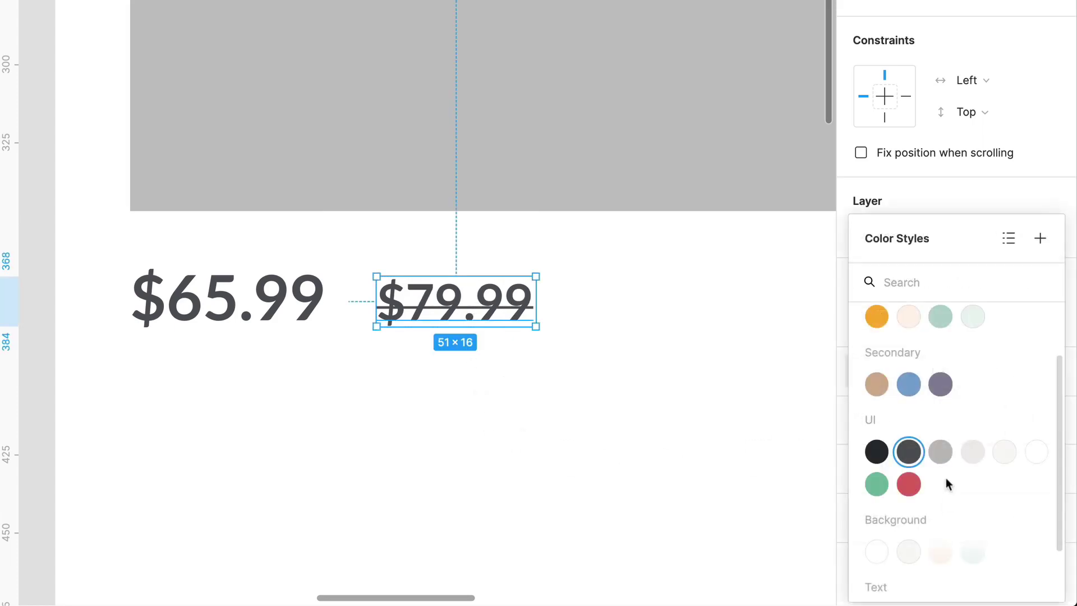
click(937, 451)
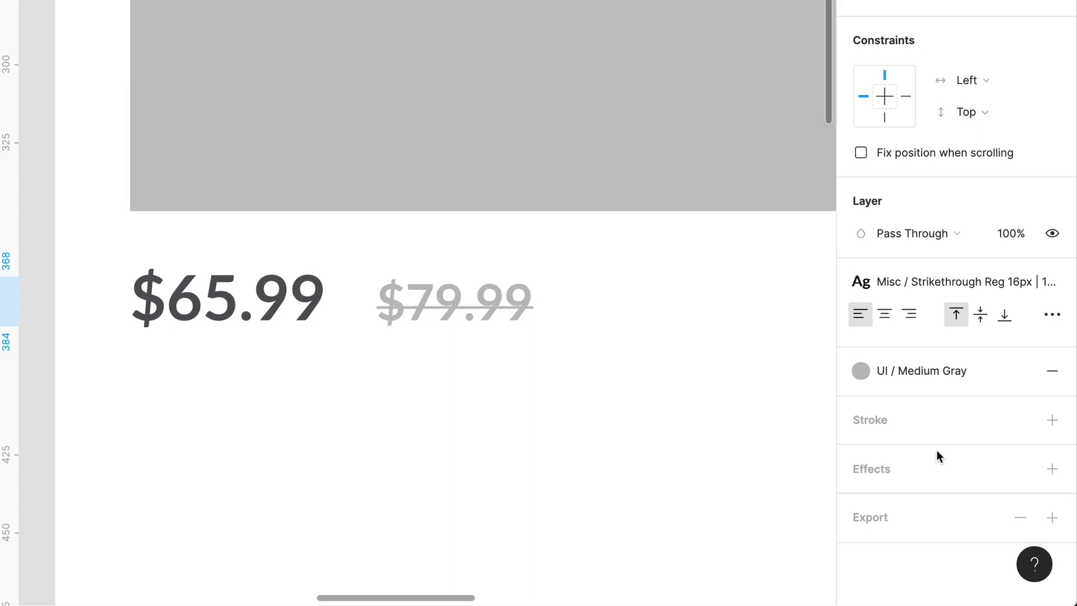
- Align $79.99 to the $65.99 baseline and set 8 spacing between the two prices
click(220, 297)
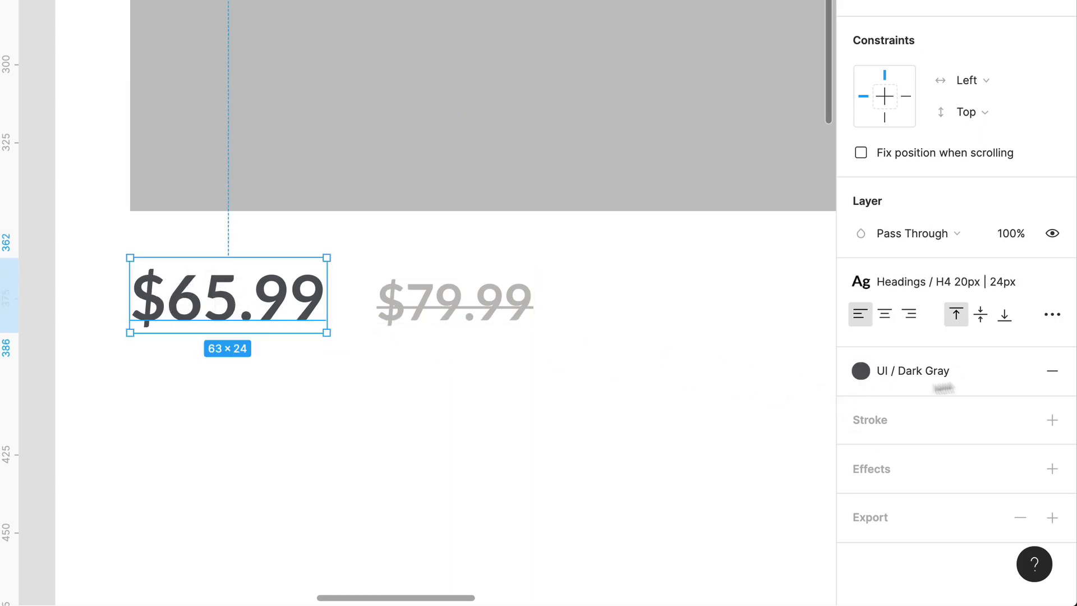
click(467, 314)
mouse_move(466, 314)
mouse_down()
mouse_move(466, 324)
mouse_move(464, 309)
mouse_up()
click(212, 290)
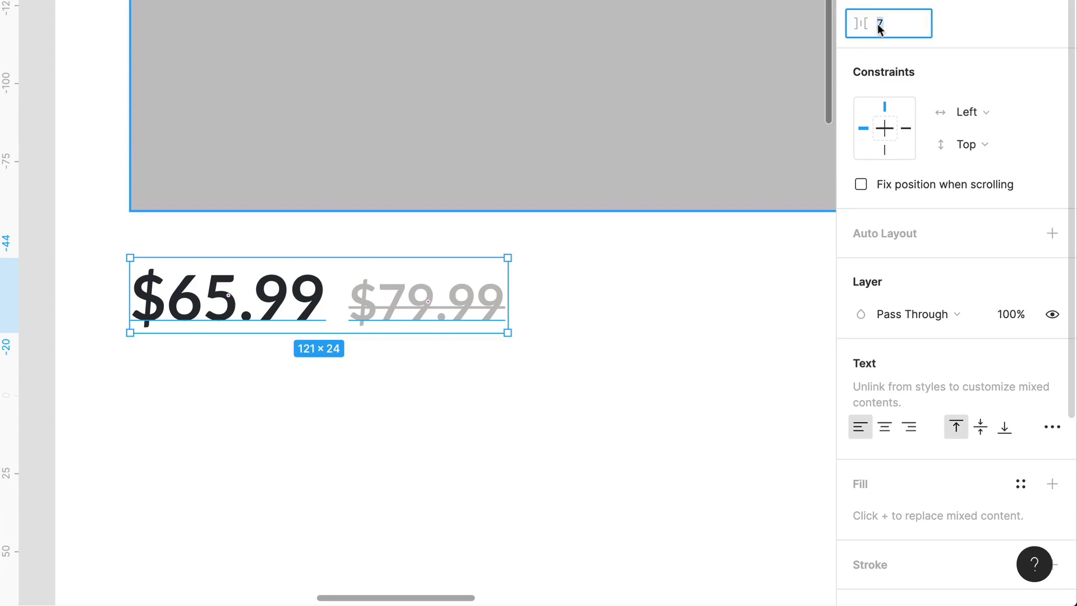
key(Return)
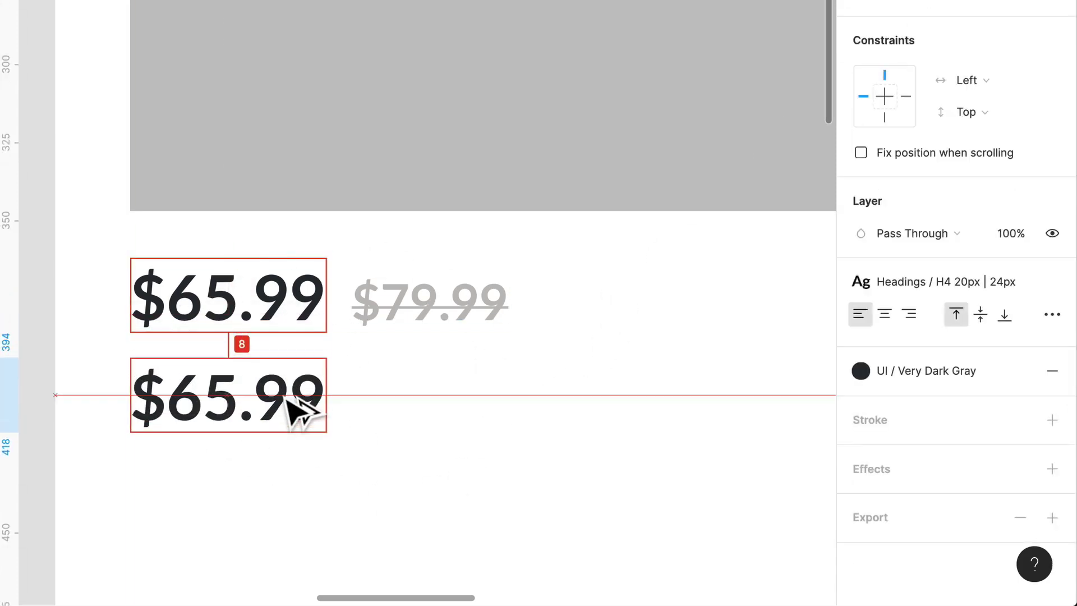
- Retype the copied price below as 'XBOX One Controller'
double_click(285, 400)
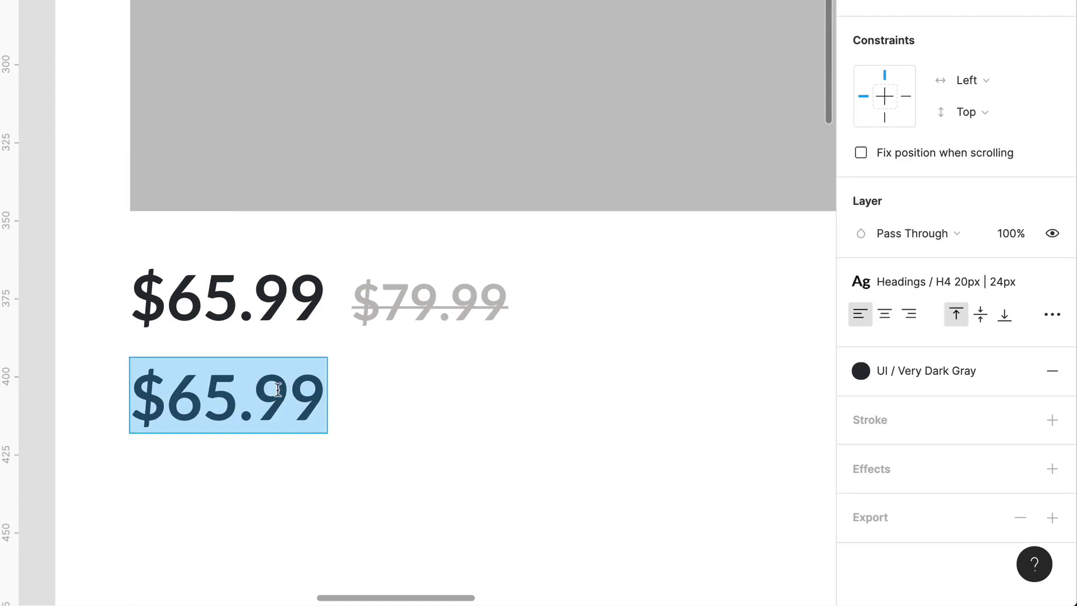
text(XBO)
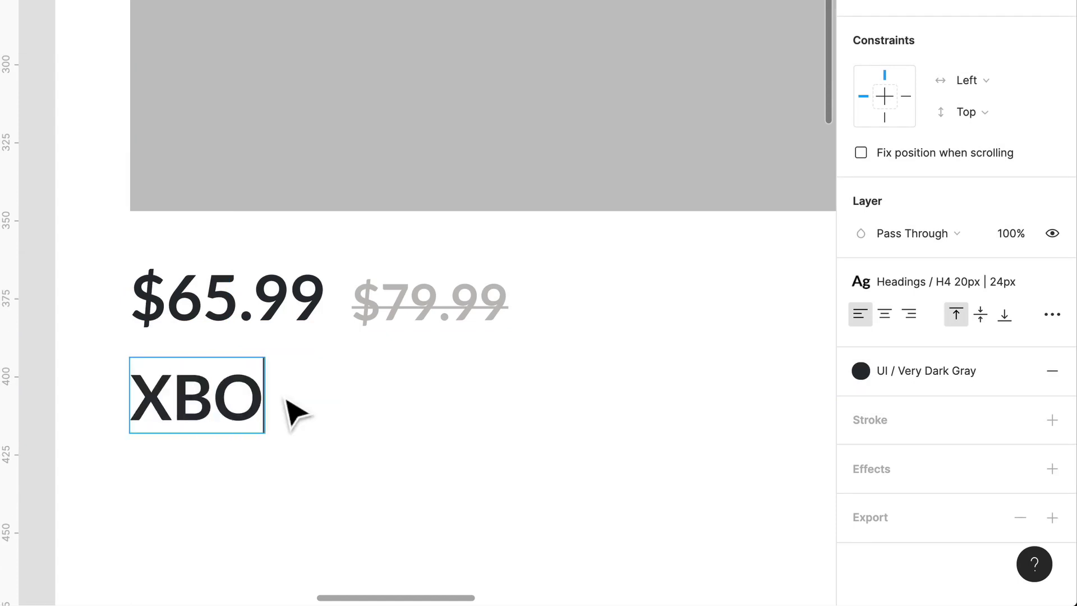
text(X One)
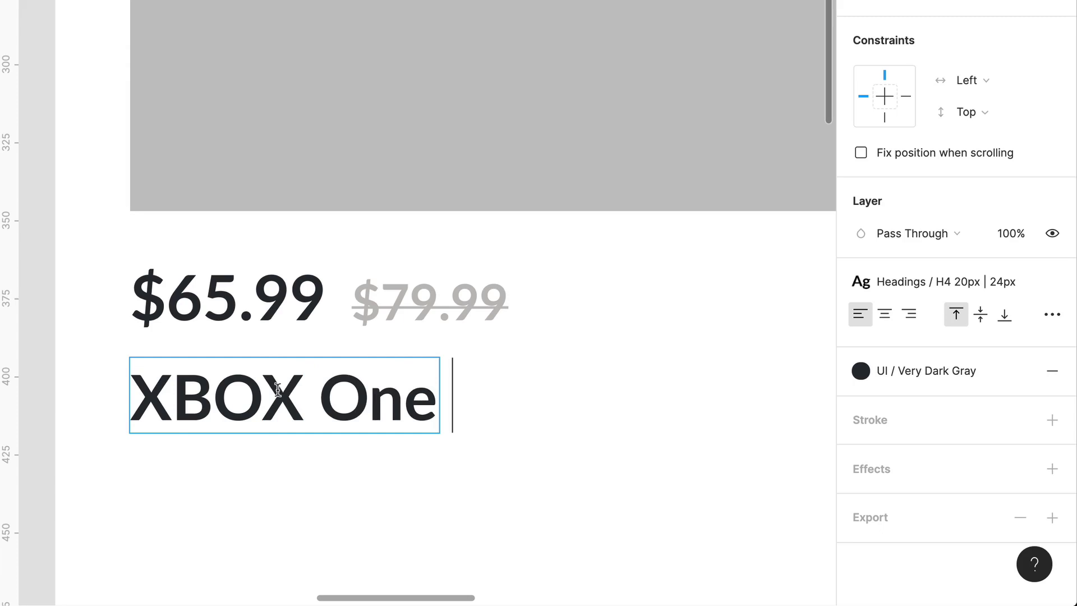
text( Controller)
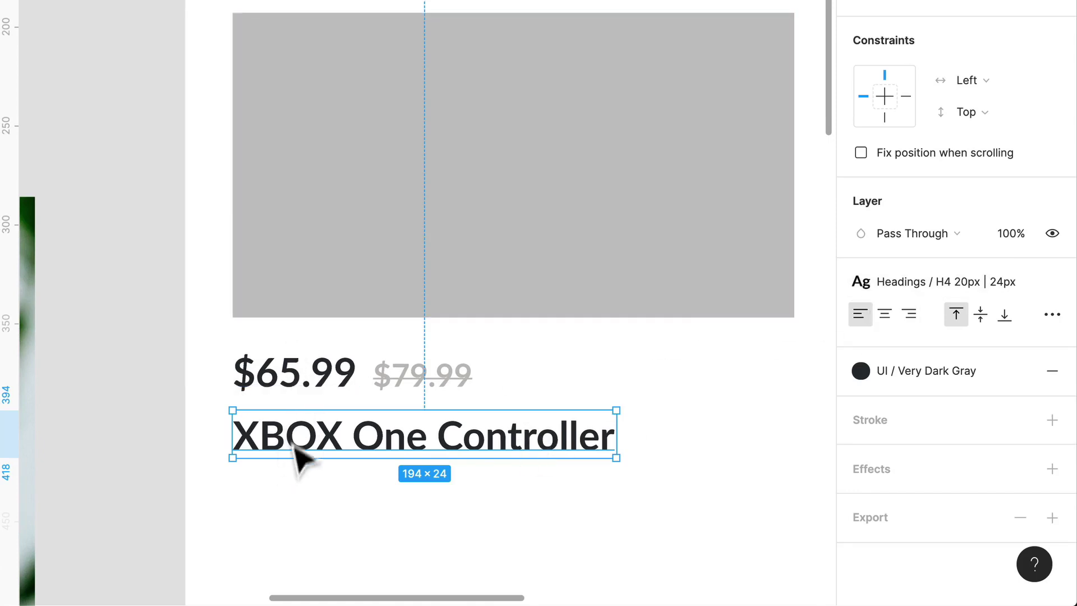
click(303, 385)
click(307, 453)
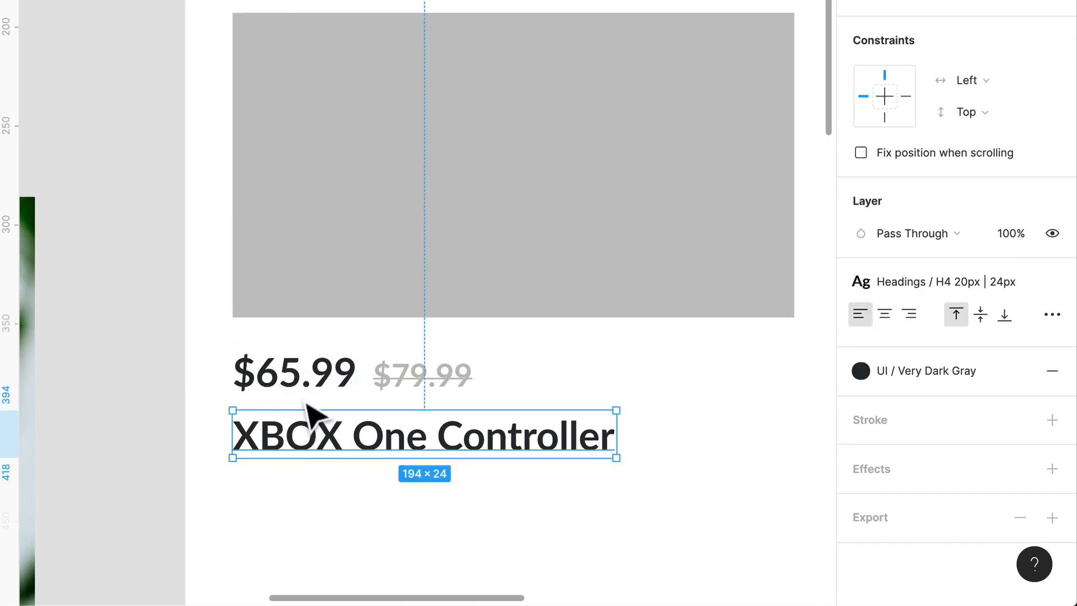
click(281, 389)
click(293, 441)
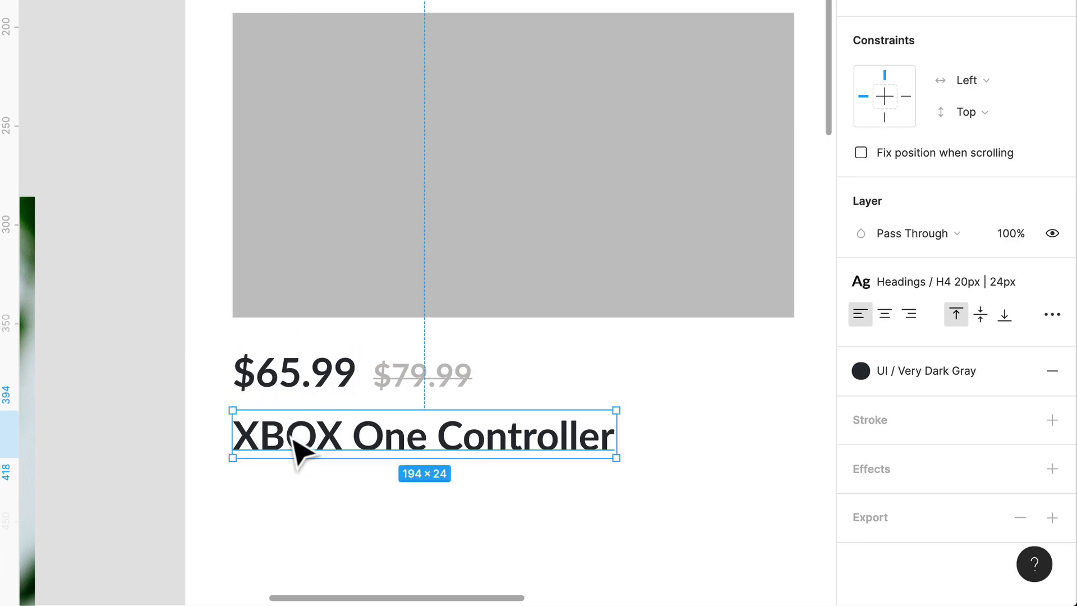
click(308, 387)
scroll(292, 395, up, 1)
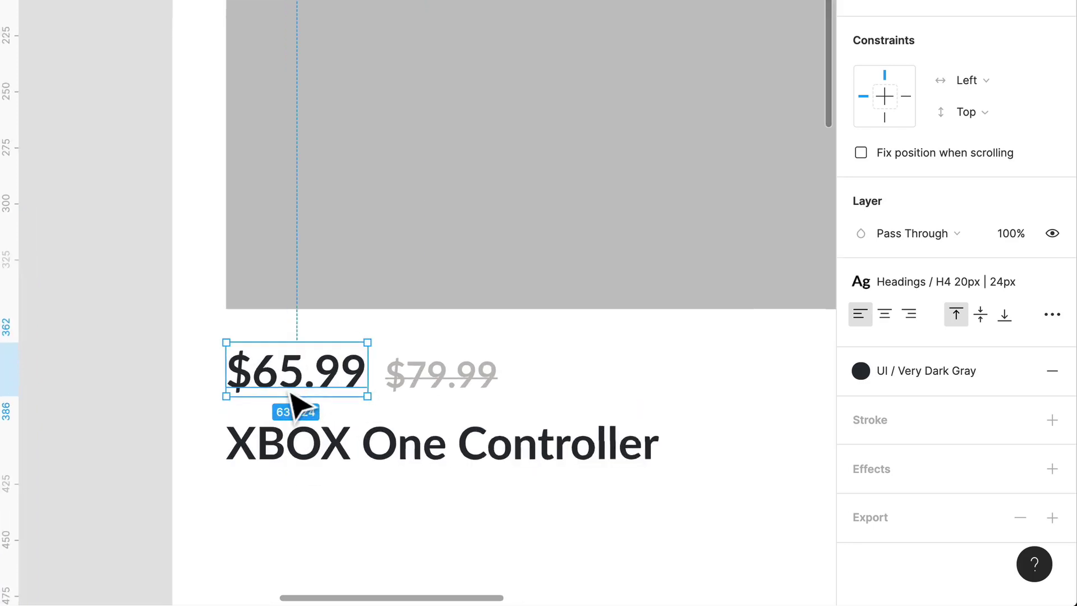
scroll(293, 401, up, 1)
click(336, 443)
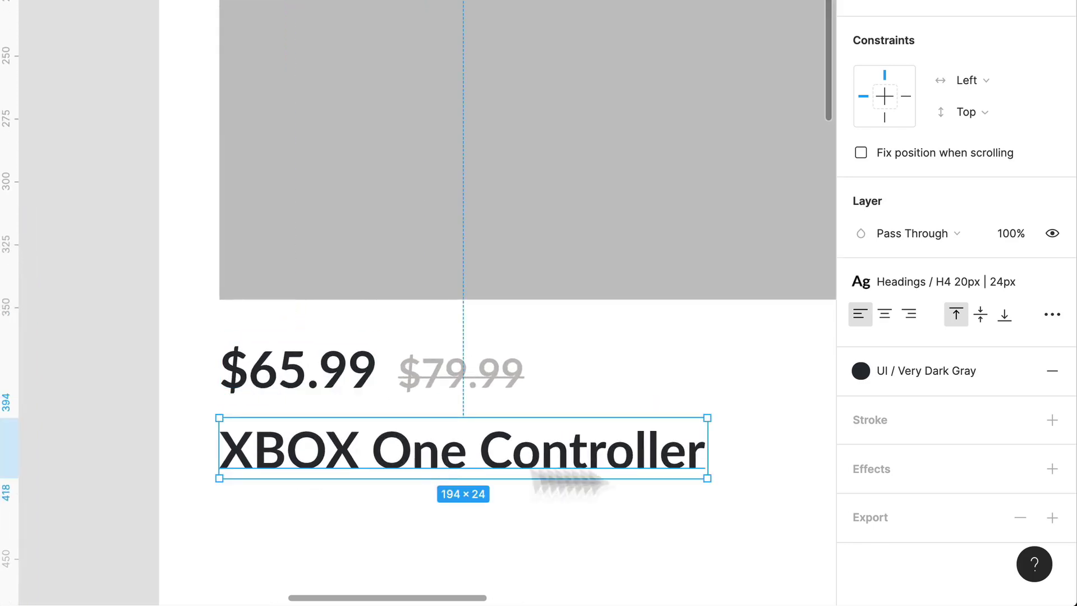
- Style the title Body Reg 16px in UI / Dark Gray and nudge it closer to the prices
click(957, 284)
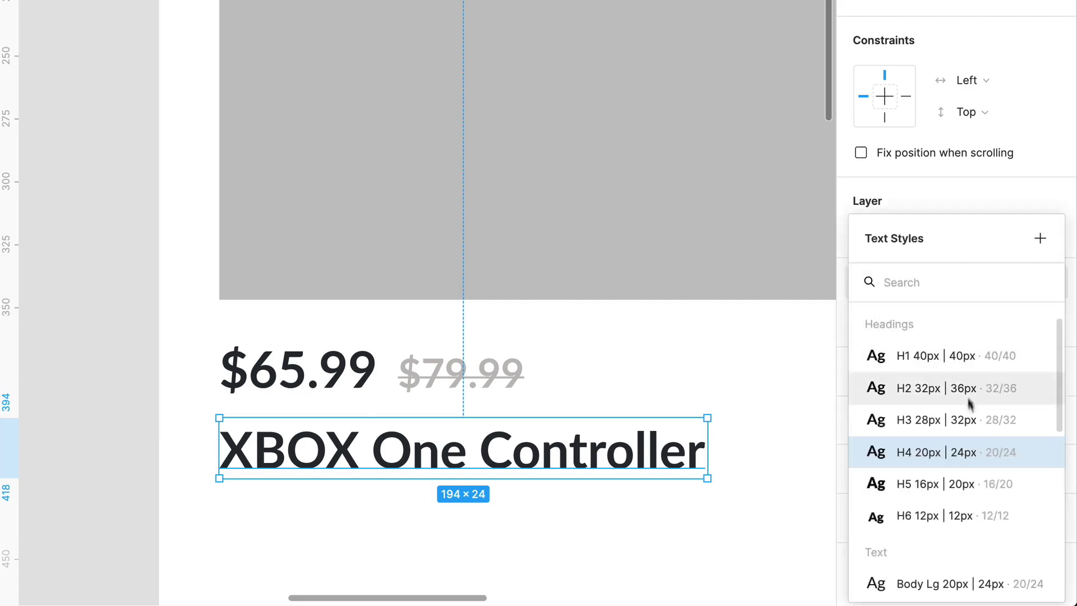
click(967, 483)
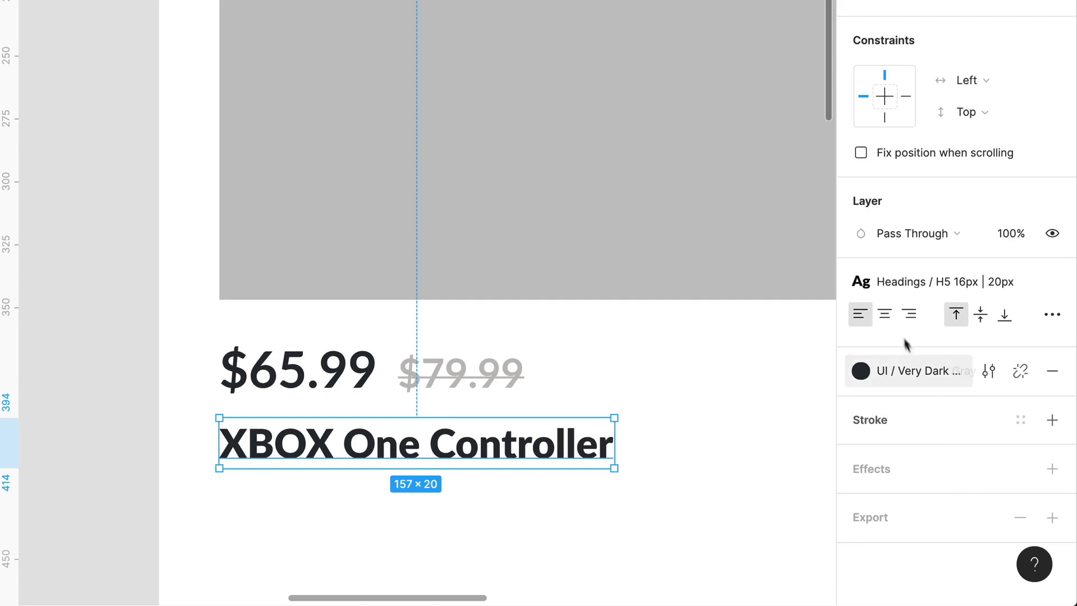
click(886, 281)
scroll(967, 527, down, 3)
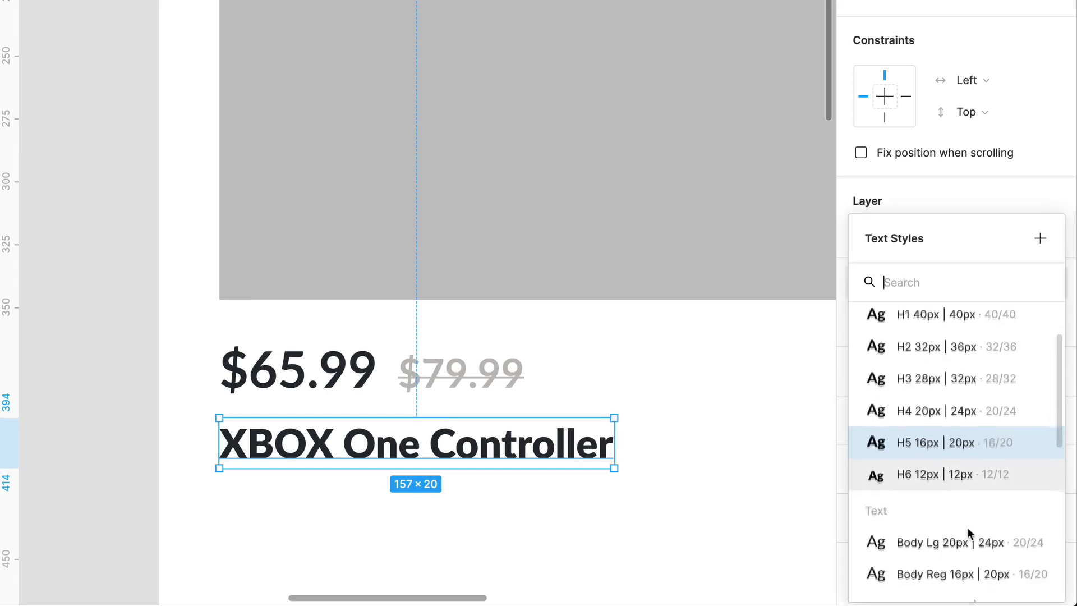
click(956, 449)
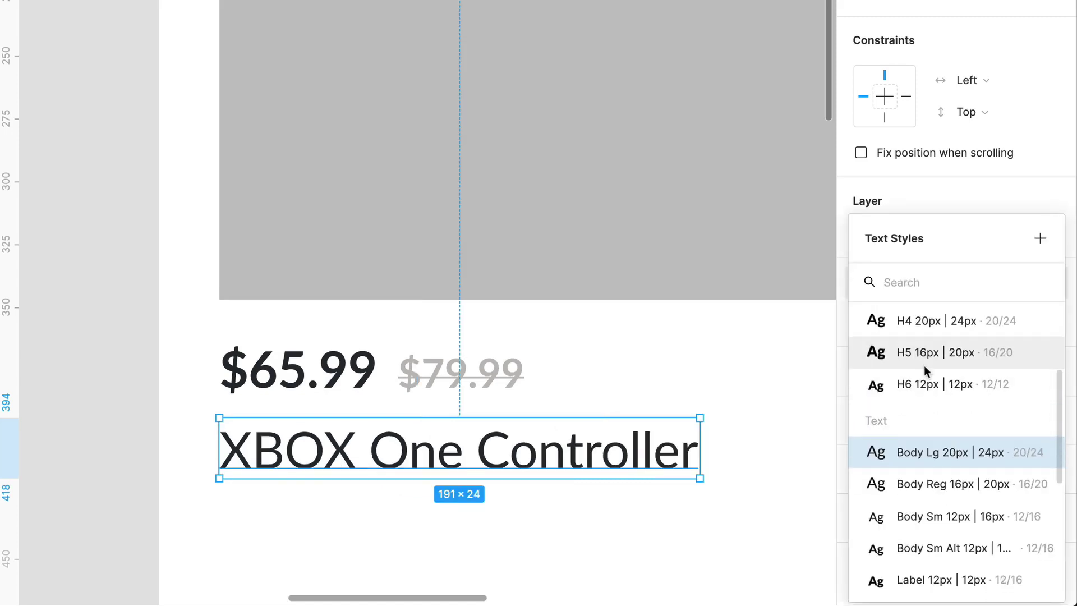
click(936, 477)
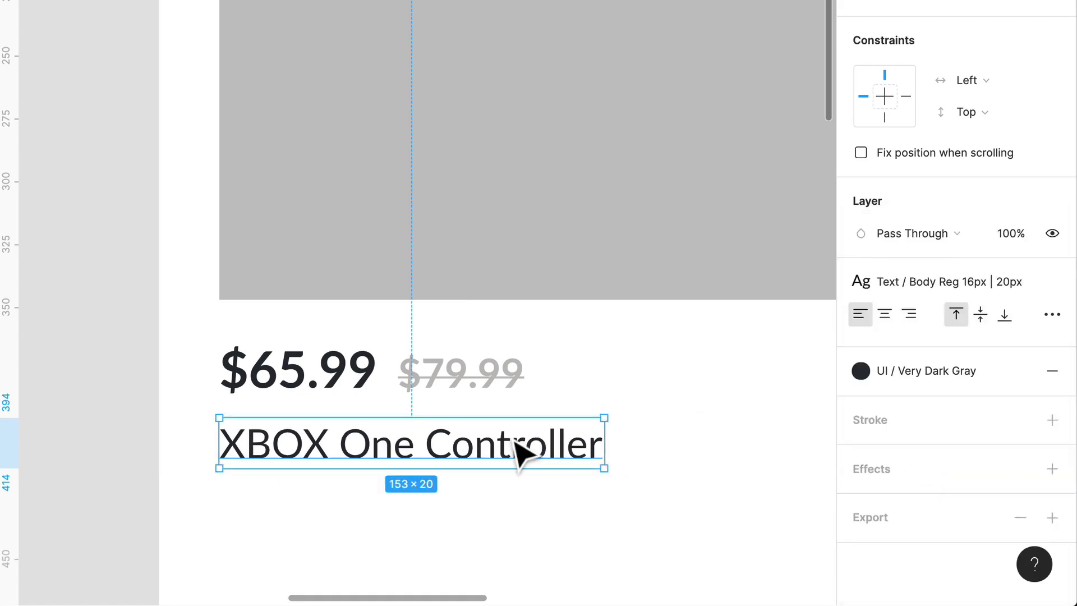
click(891, 371)
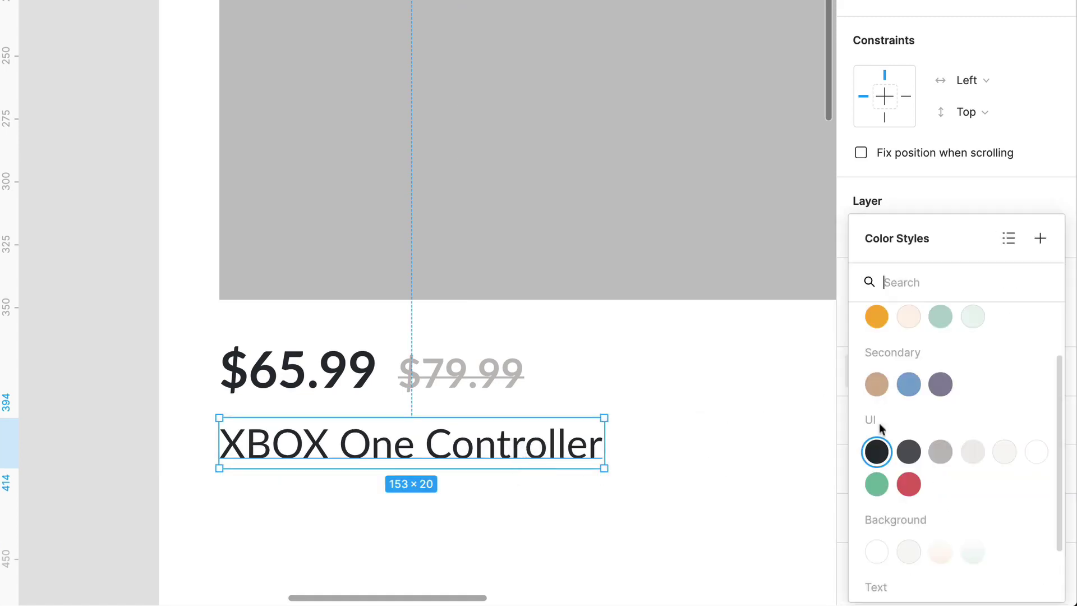
click(897, 453)
key(Escape)
click(486, 449)
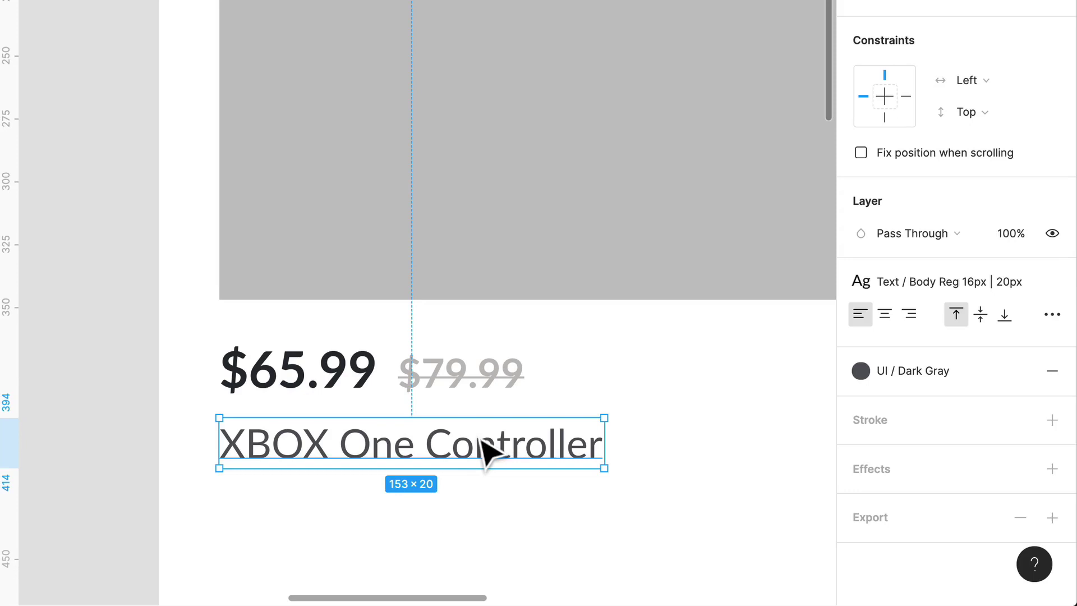
key(Up)
key(Up)
key(Up)
key(Up)
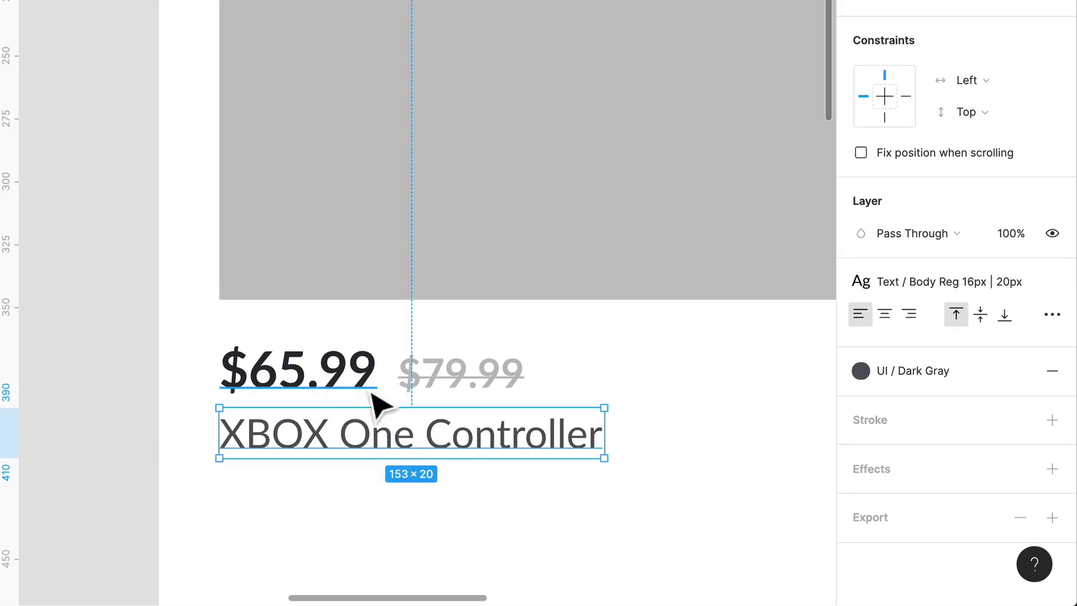
- Widen the title text box to about 284 px and duplicate it just below
click(457, 507)
scroll(459, 505, down, 1)
drag(505, 516, 512, 257)
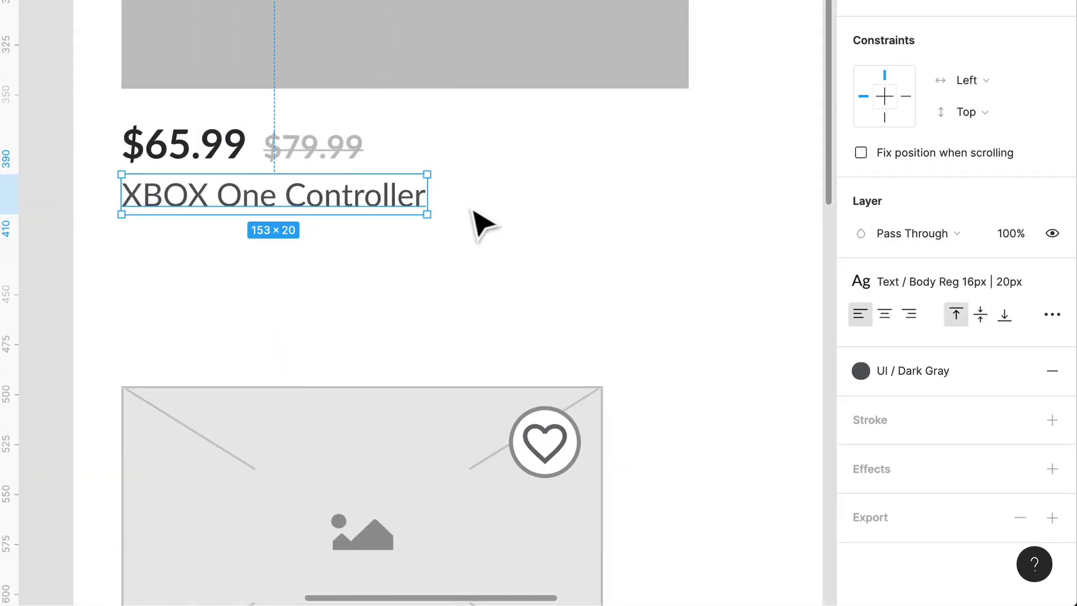
drag(448, 220, 711, 209)
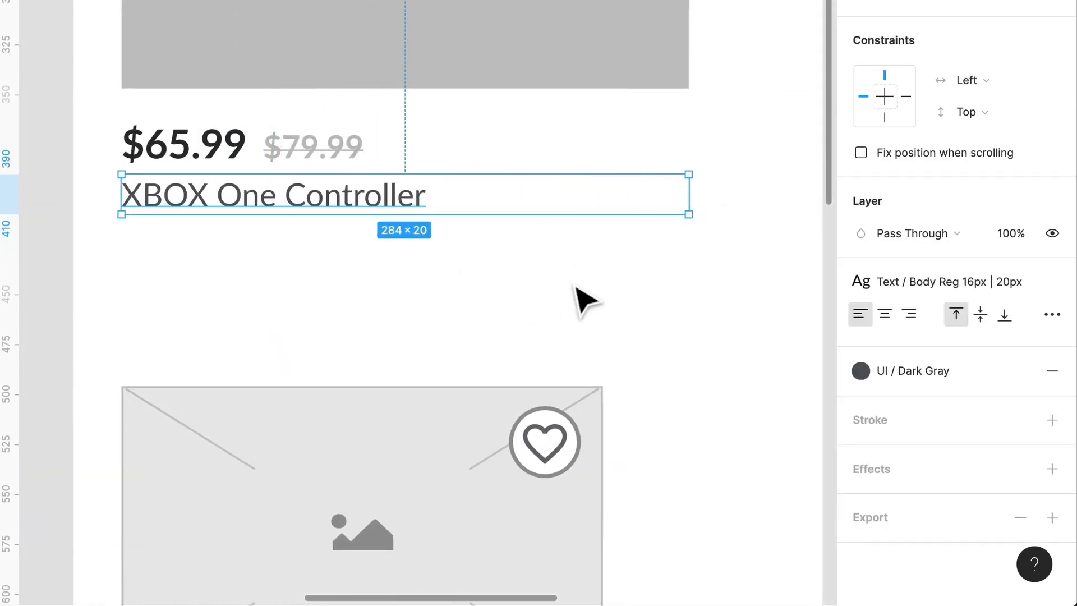
click(350, 255)
click(328, 211)
alt+drag(328, 212, 326, 264)
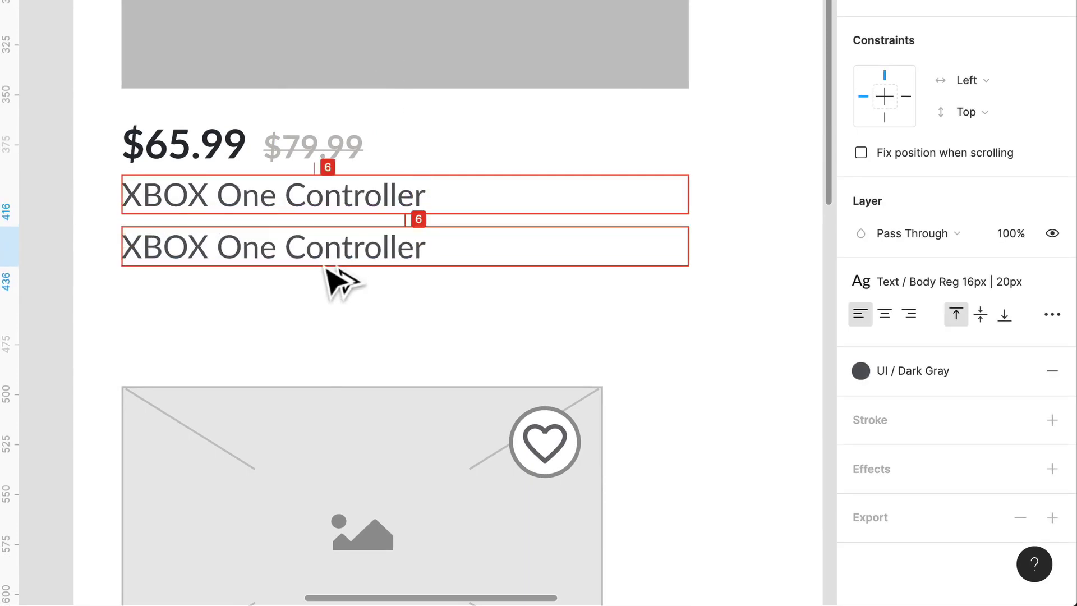
click(433, 339)
drag(418, 312, 215, 149)
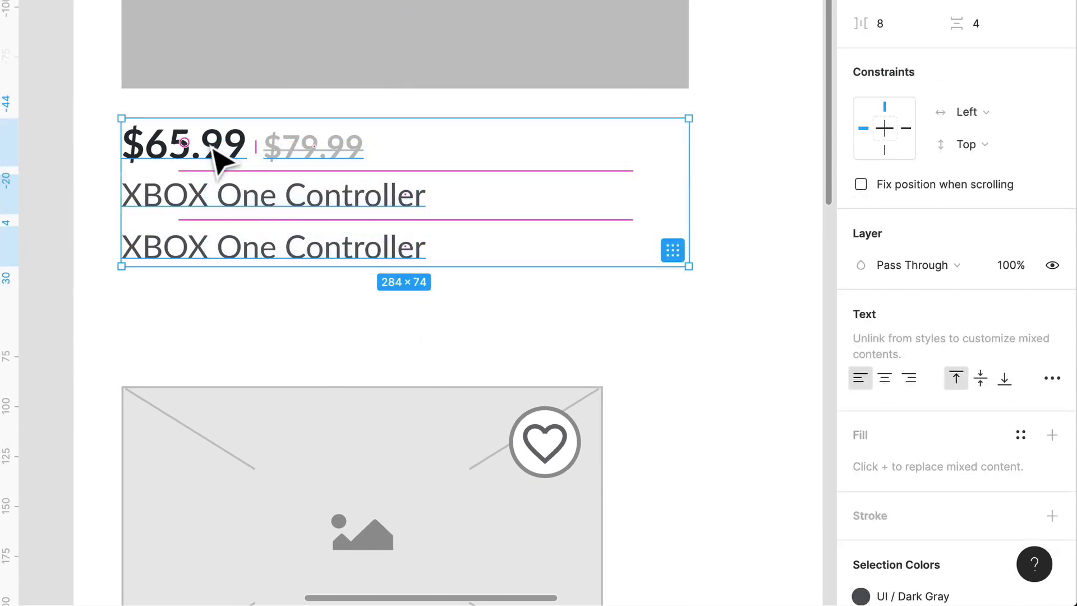
click(331, 298)
click(331, 264)
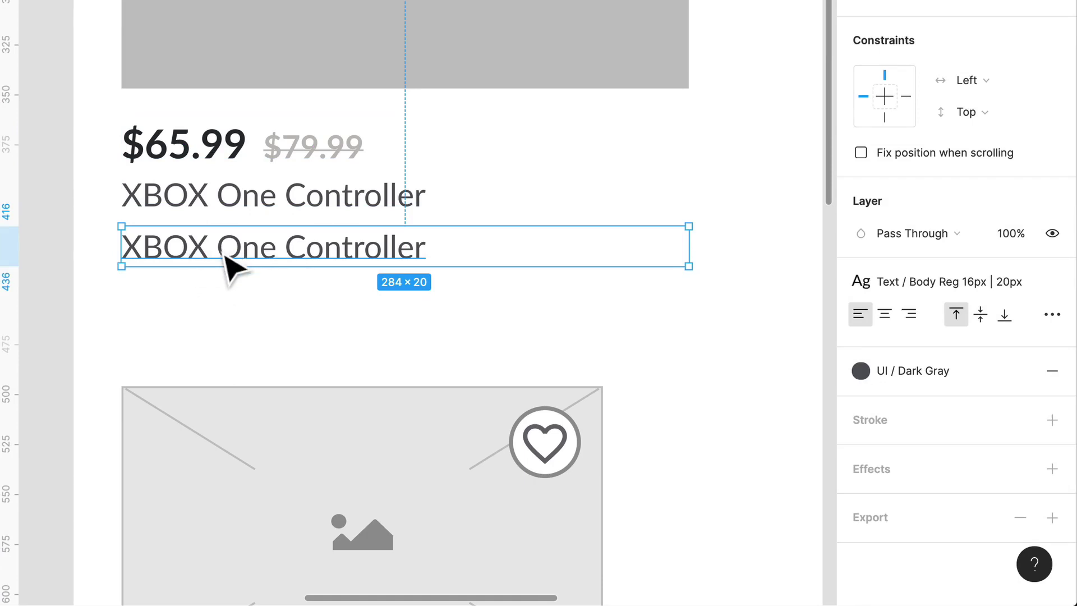
- Replace the duplicate title with the Lorem ipsum text copied from the placeholder card
scroll(504, 305, down, 3)
scroll(473, 385, down, 4)
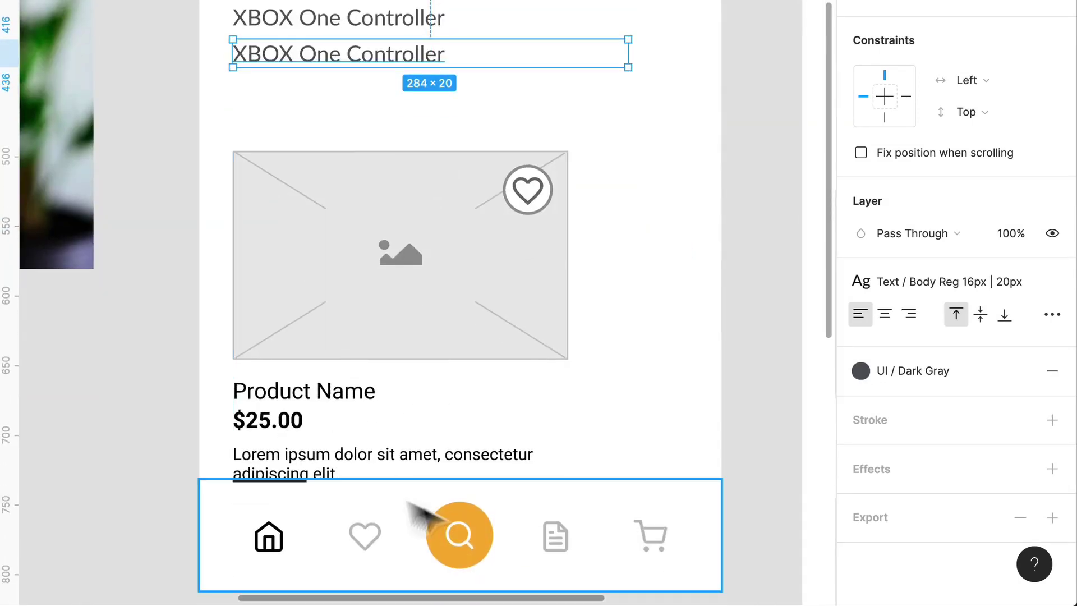
click(352, 469)
double_click(347, 466)
key(ctrl+c)
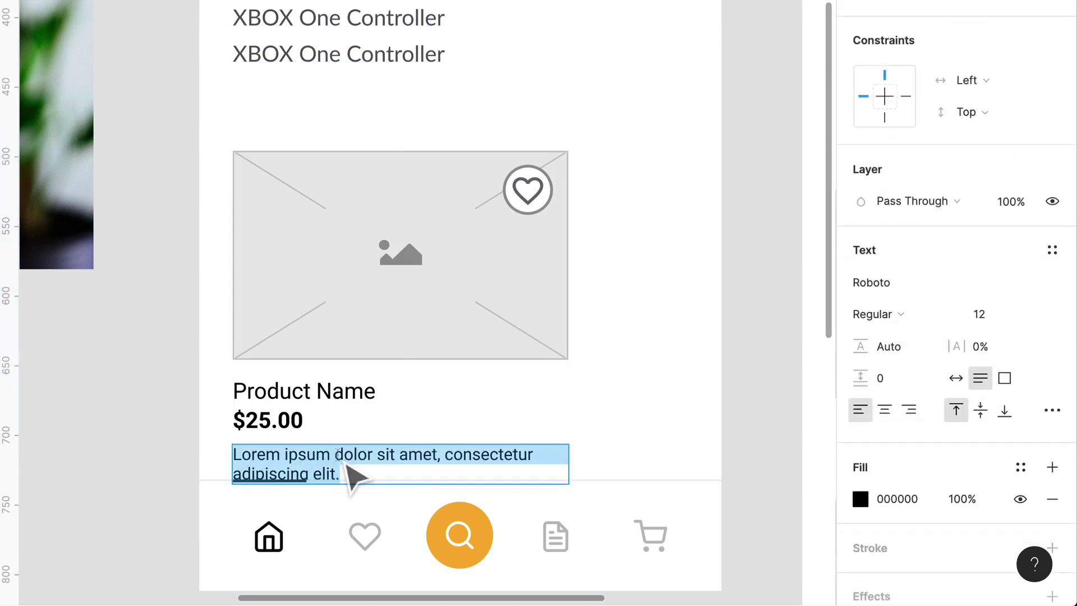
double_click(384, 53)
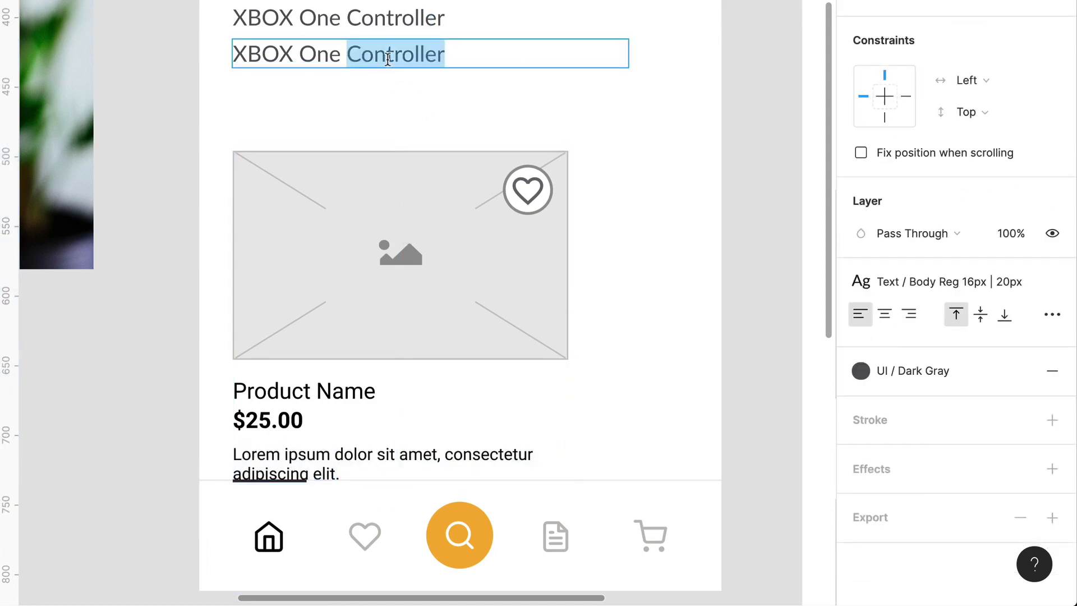
key(ctrl+a)
key(ctrl+v)
key(Escape)
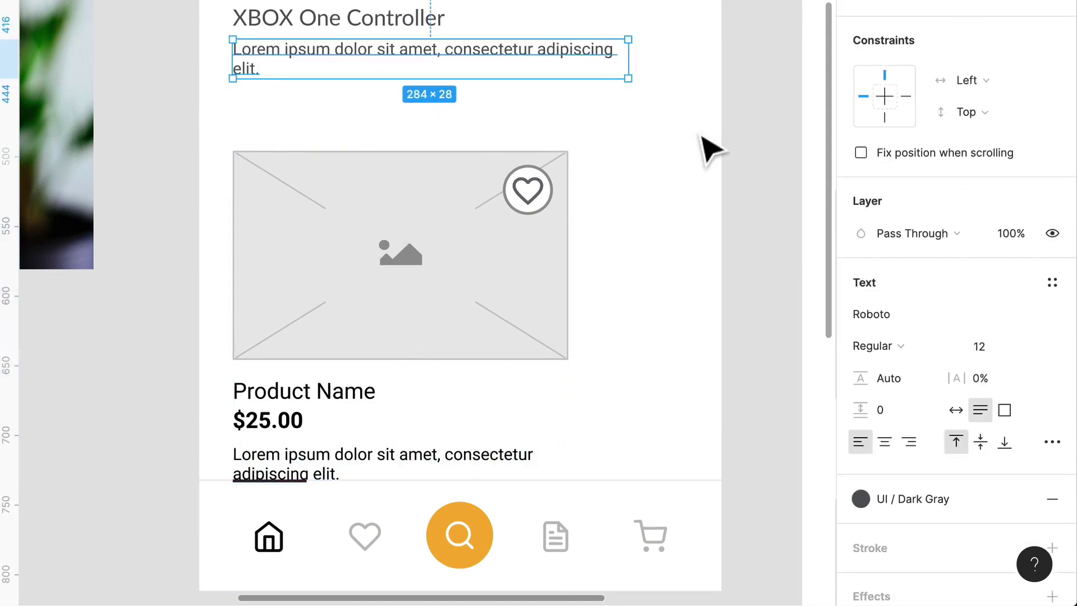
- Apply the Body Sm 12px | 16px text style to the description
click(1052, 282)
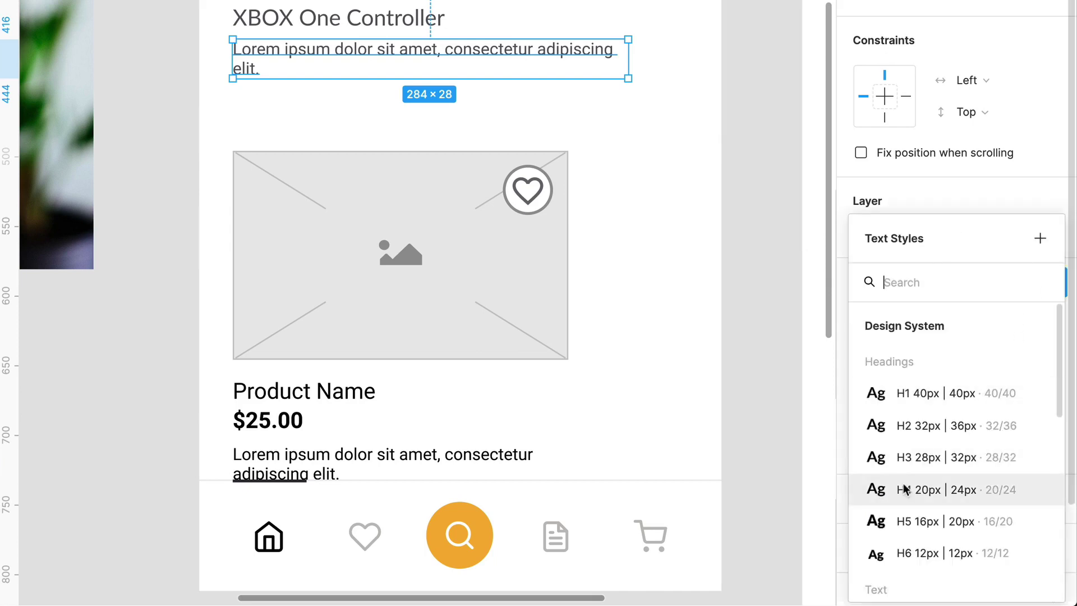
scroll(901, 473, down, 1)
scroll(902, 473, down, 6)
scroll(902, 465, up, 4)
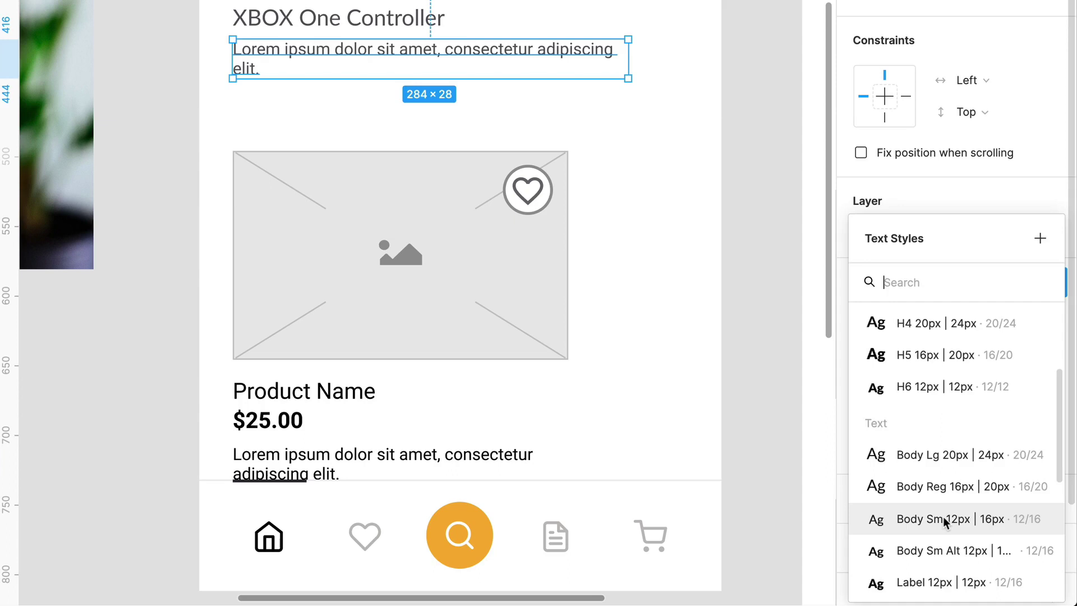
click(947, 519)
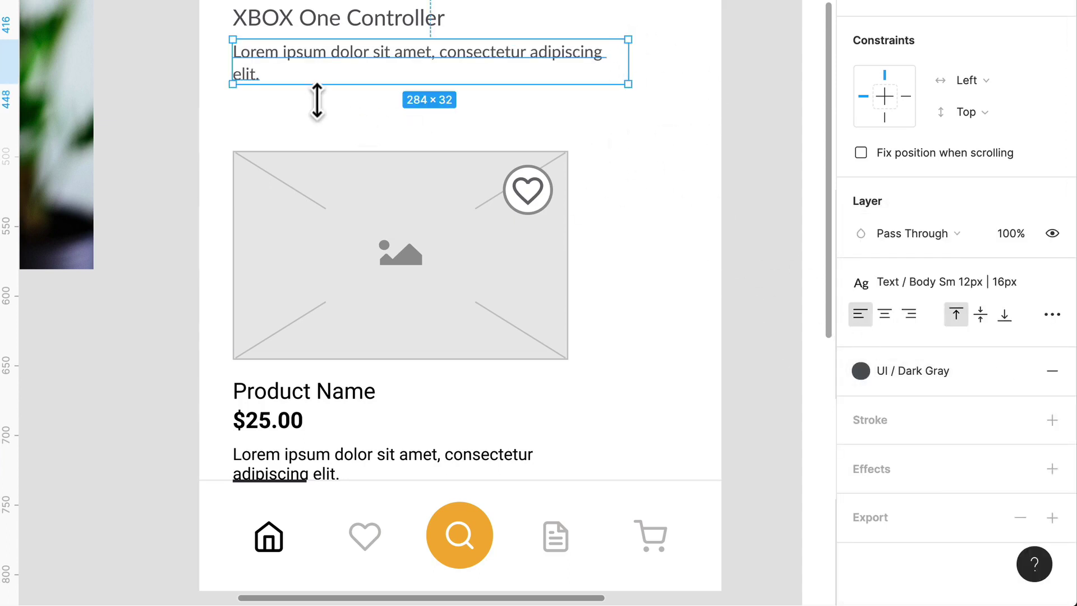
- Append the sentence 'Ipsum dolor sit amet.' after 'elit.' in the description
double_click(280, 71)
click(268, 77)
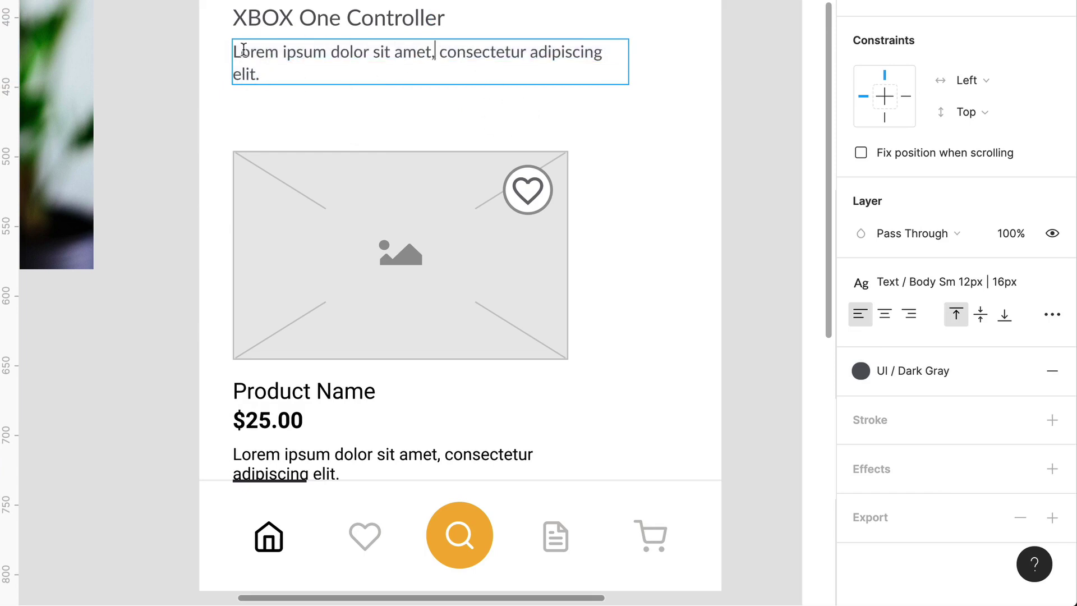
drag(290, 59, 429, 58)
key(ctrl+c)
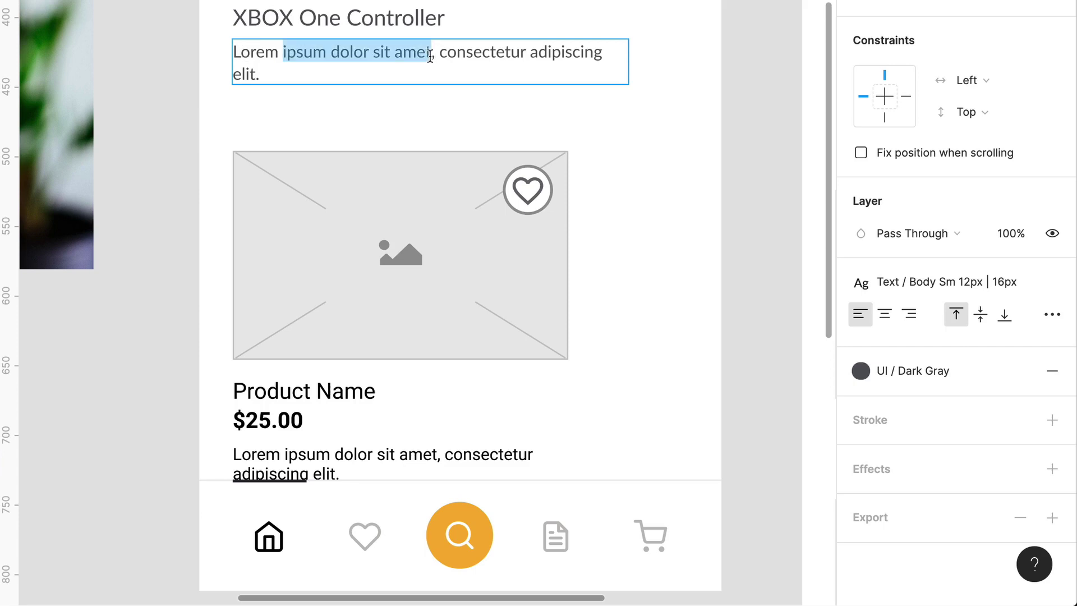
key(Down)
key(ctrl+v)
key(Home)
key(Right)
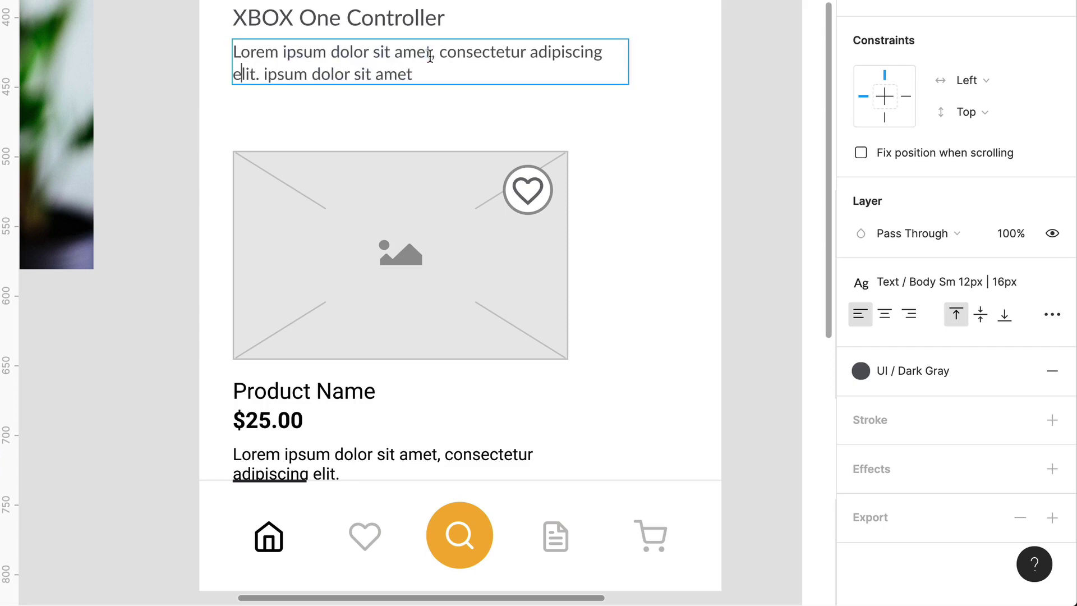
key(BackSpace)
text(I)
click(418, 79)
text(.)
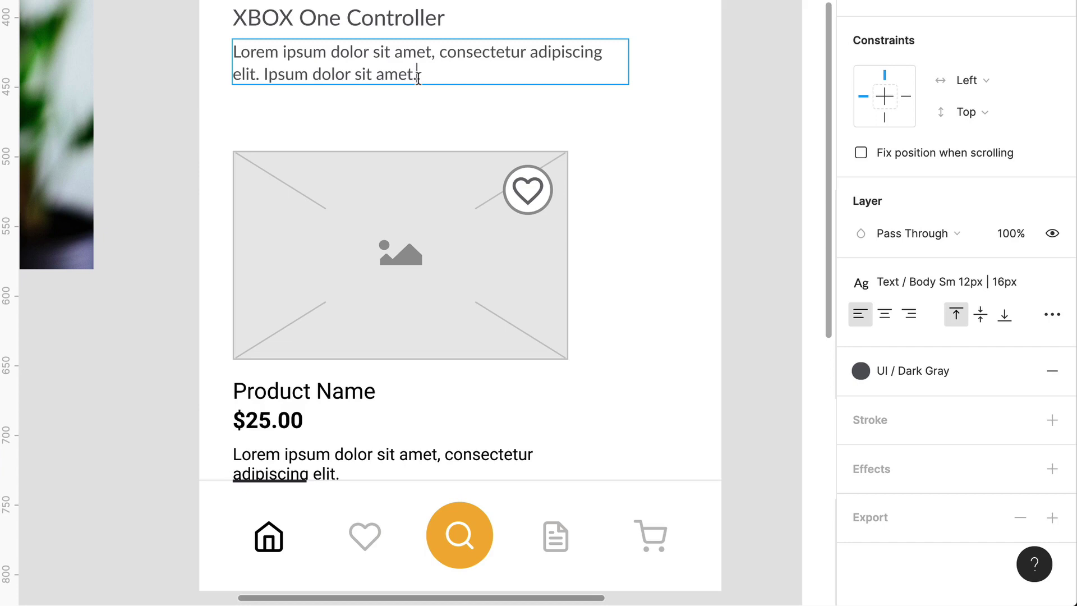
key(Escape)
- Keep the description fill UI / Dark Gray after trying Medium Gray
click(474, 137)
click(425, 79)
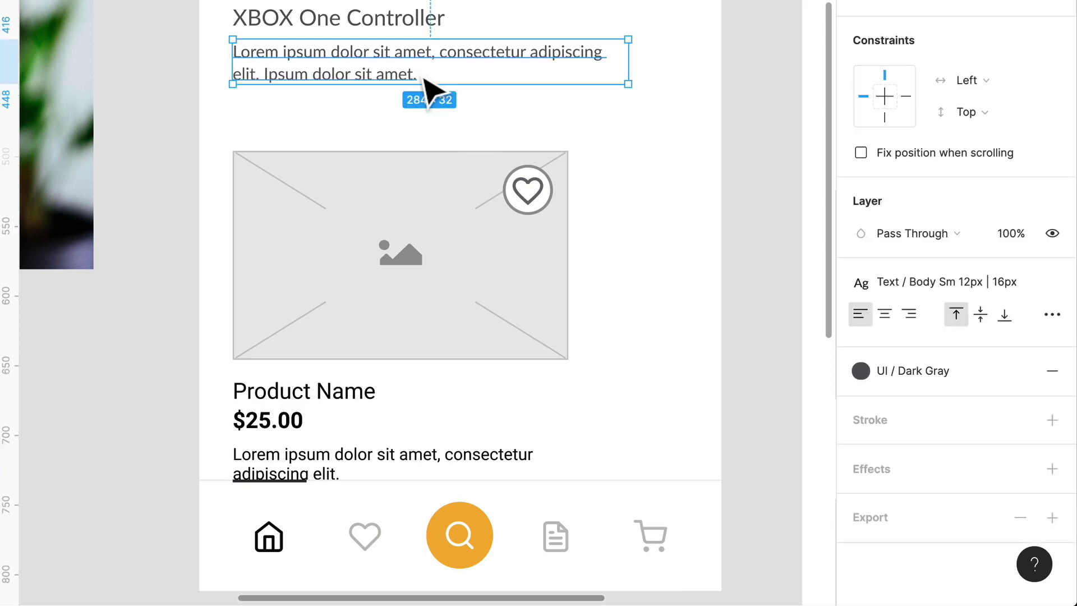
click(908, 372)
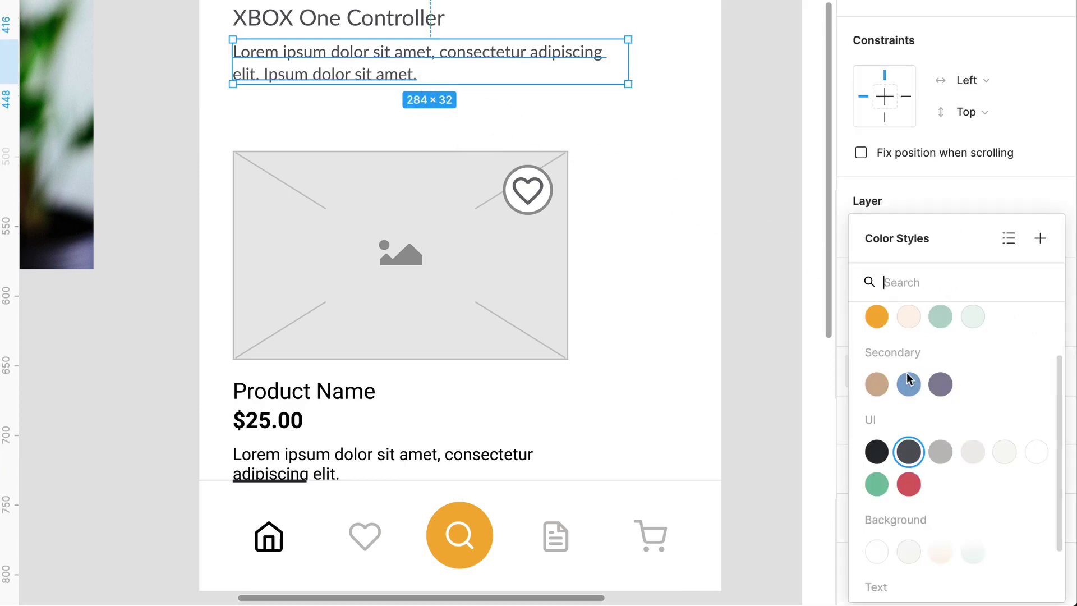
click(940, 451)
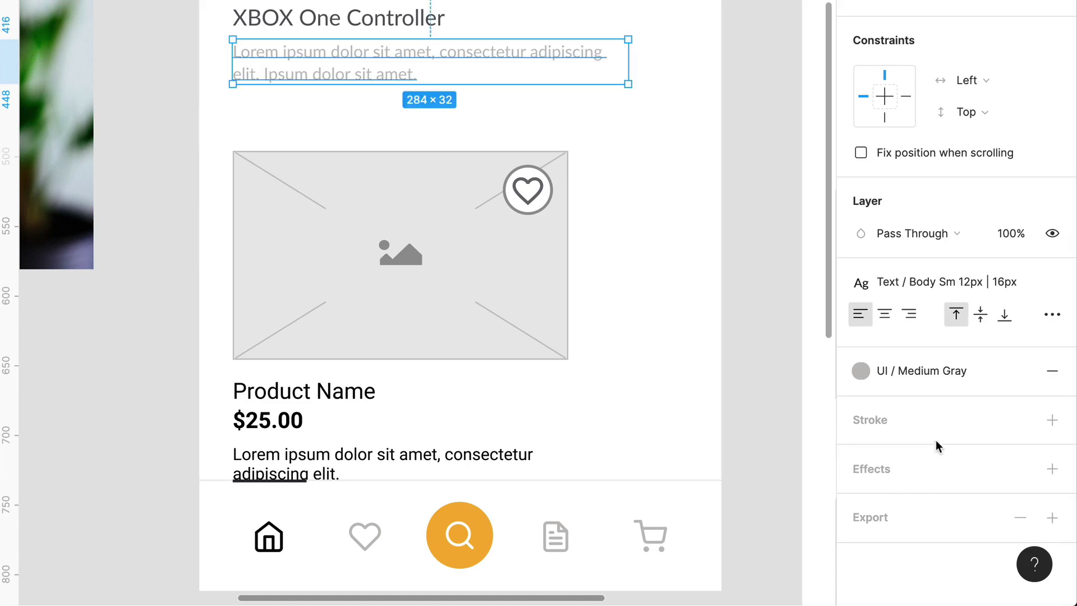
click(924, 379)
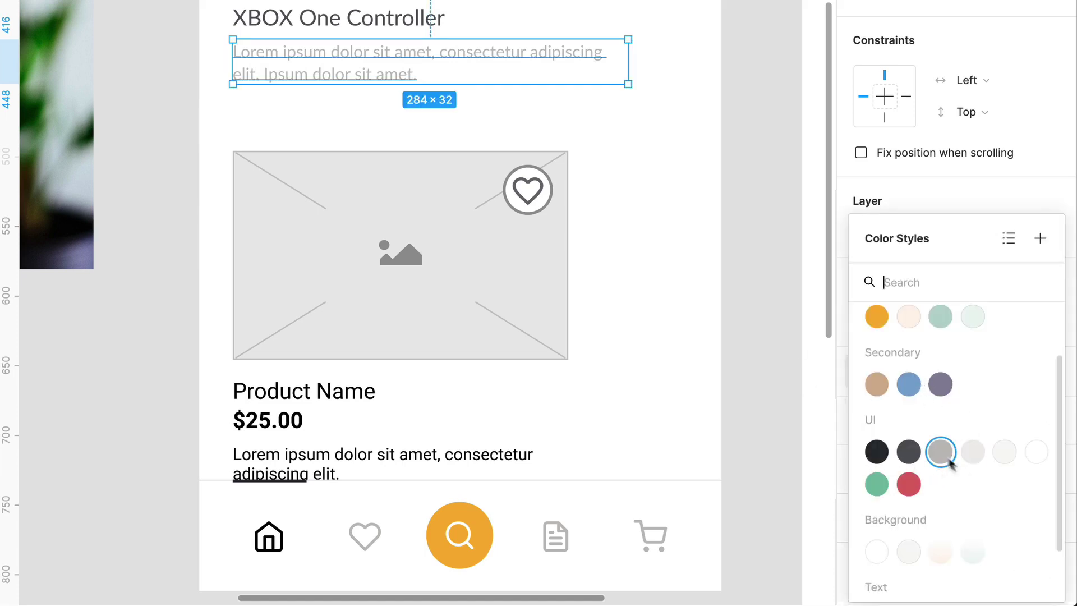
click(911, 454)
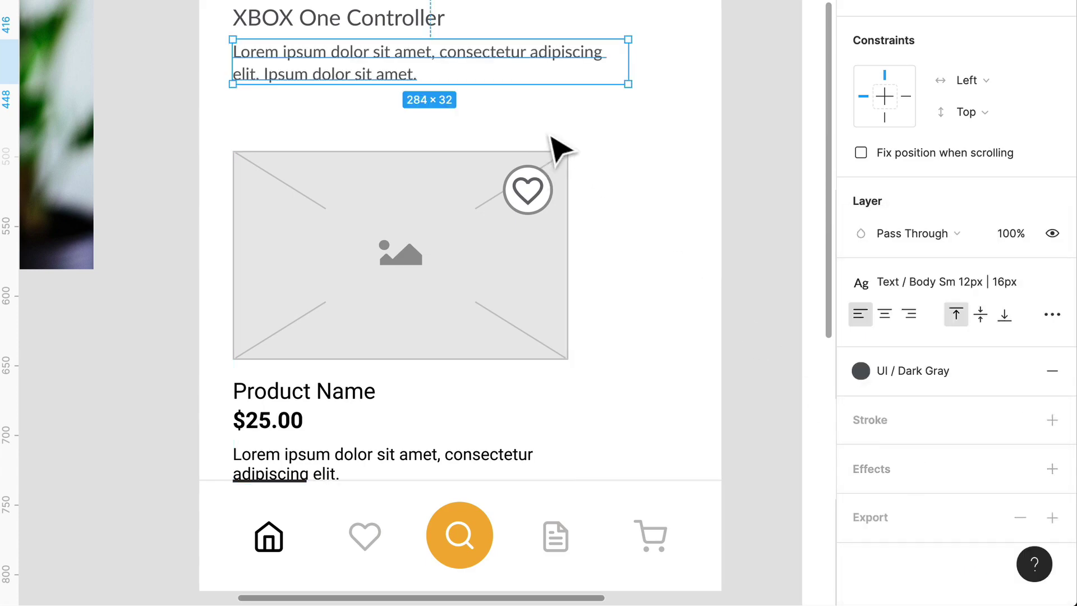
click(547, 137)
scroll(530, 281, up, 5)
- Wrap the two prices in a frame named 'Price' with horizontal auto layout
click(524, 280)
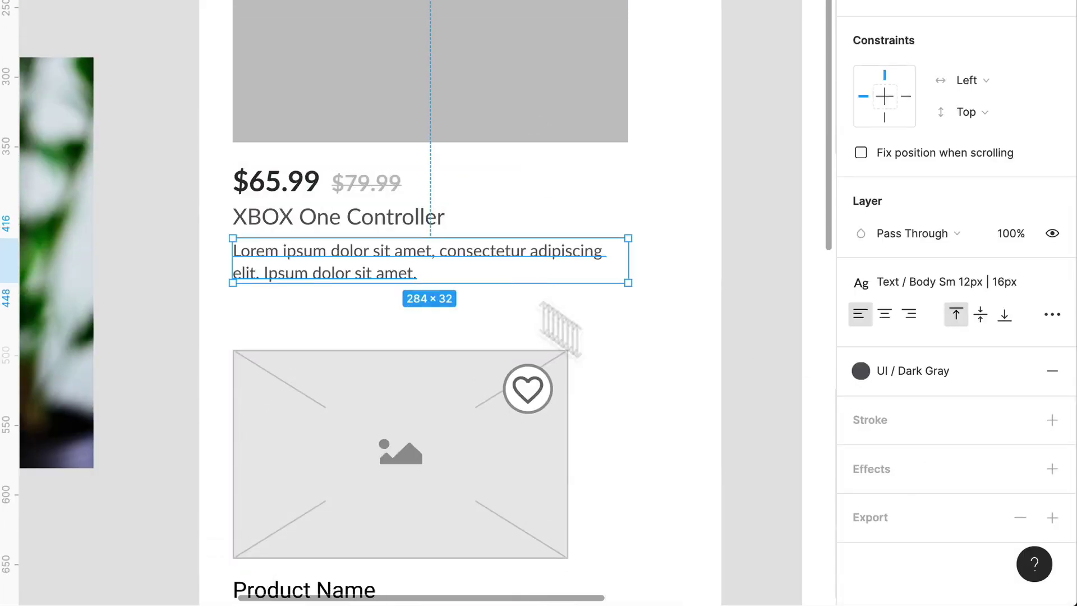
click(621, 350)
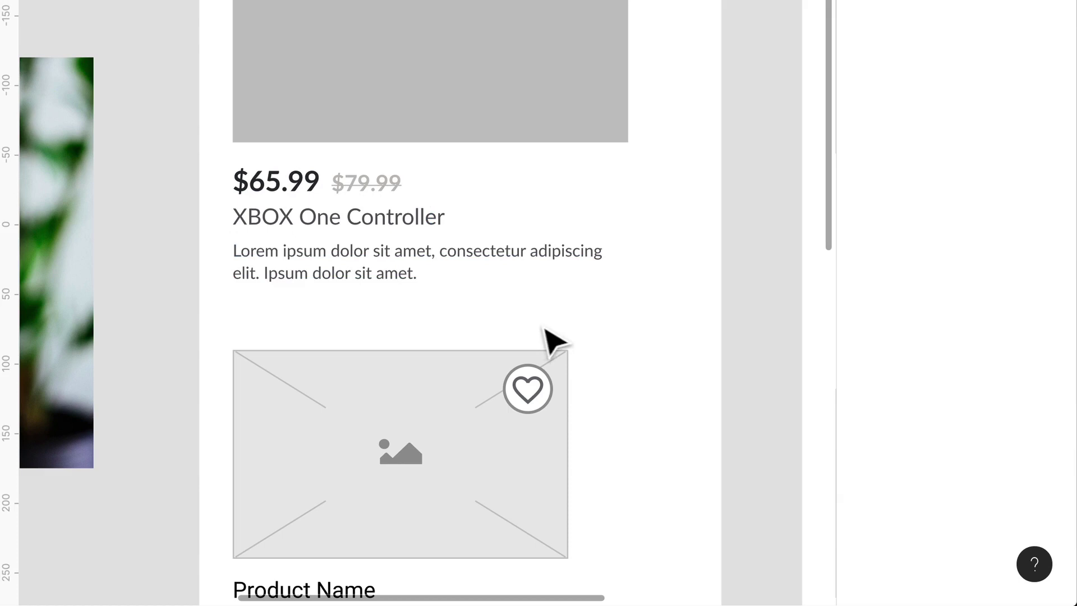
scroll(538, 331, up, 1)
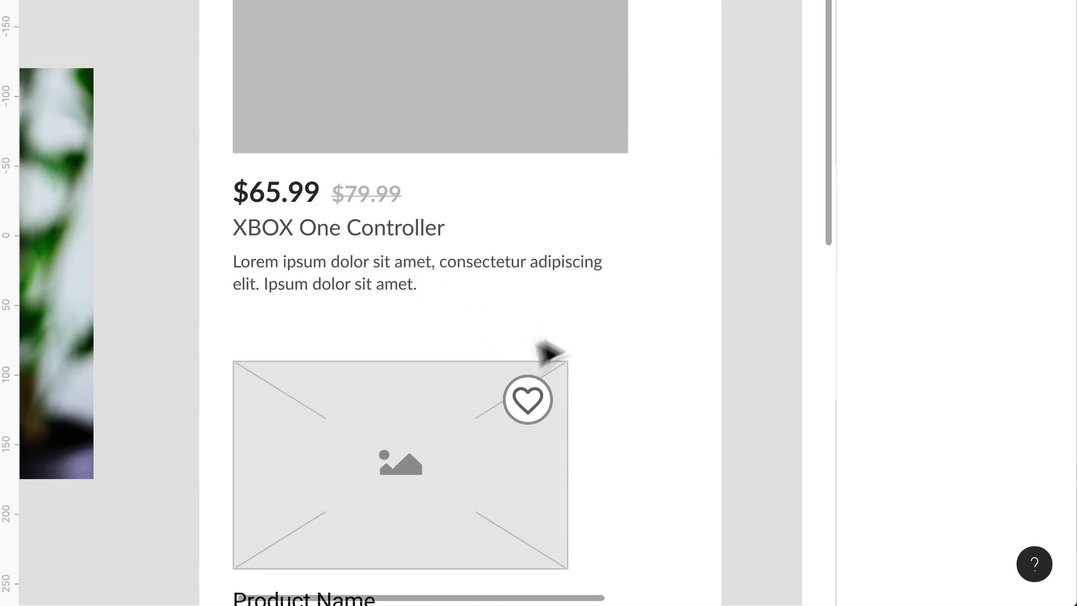
drag(656, 319, 275, 182)
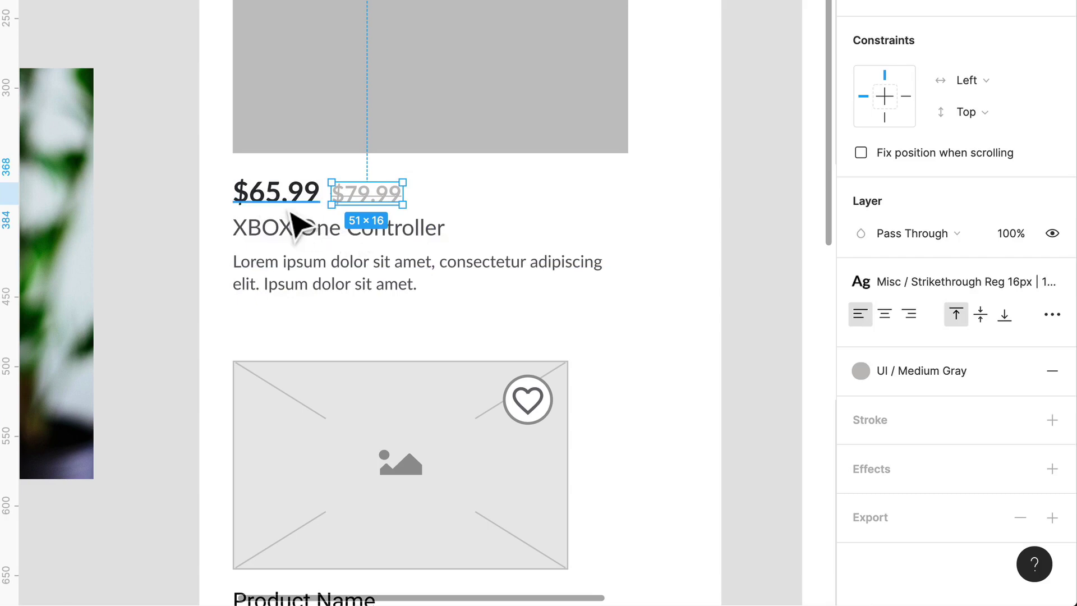
click(298, 206)
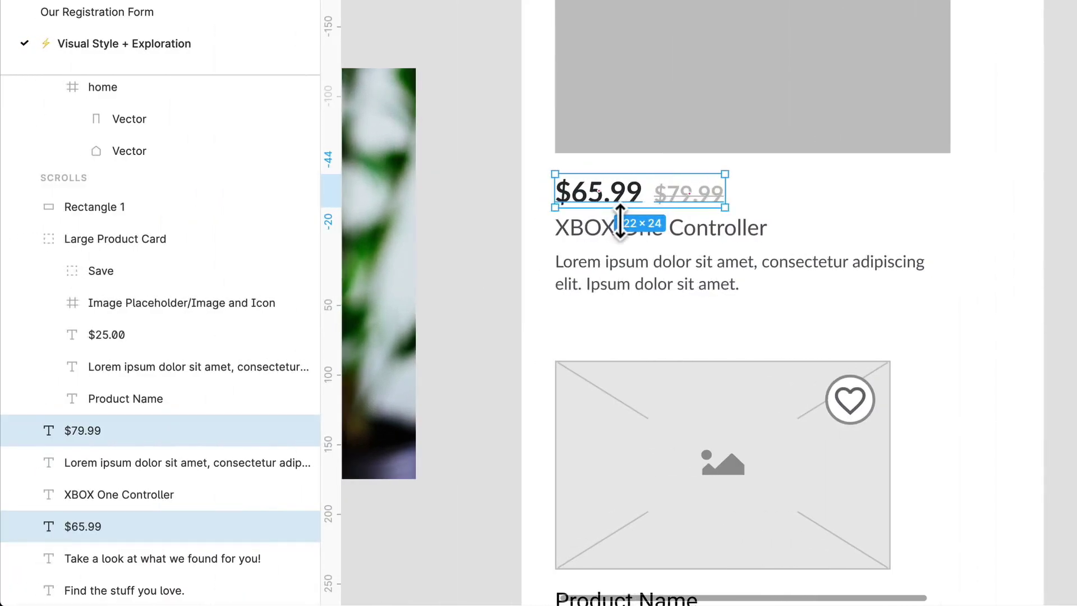
key(super+alt+g)
key(super+r)
text(Price)
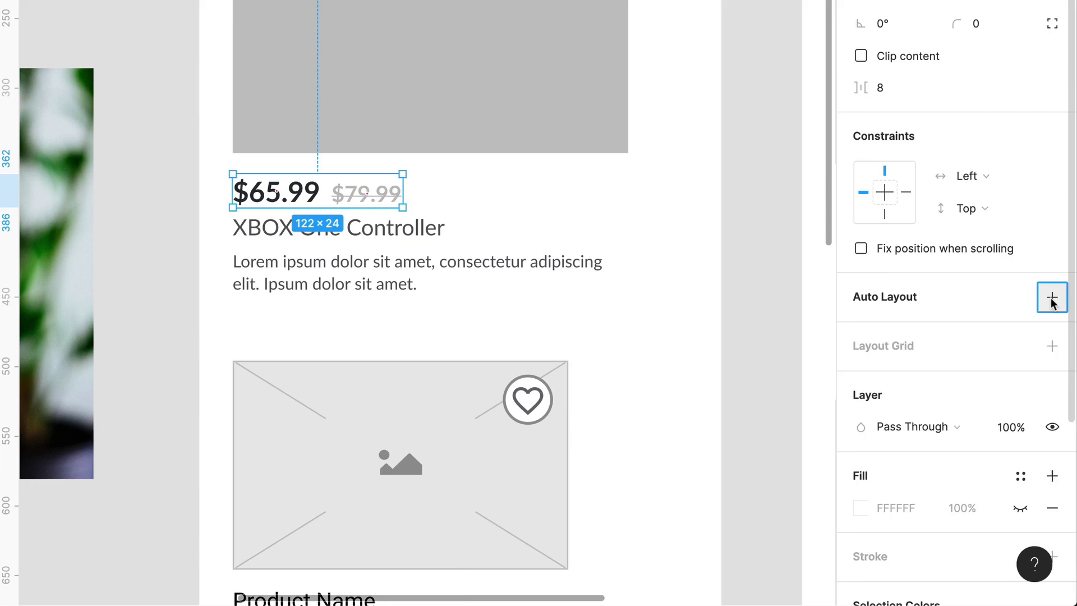
click(1052, 298)
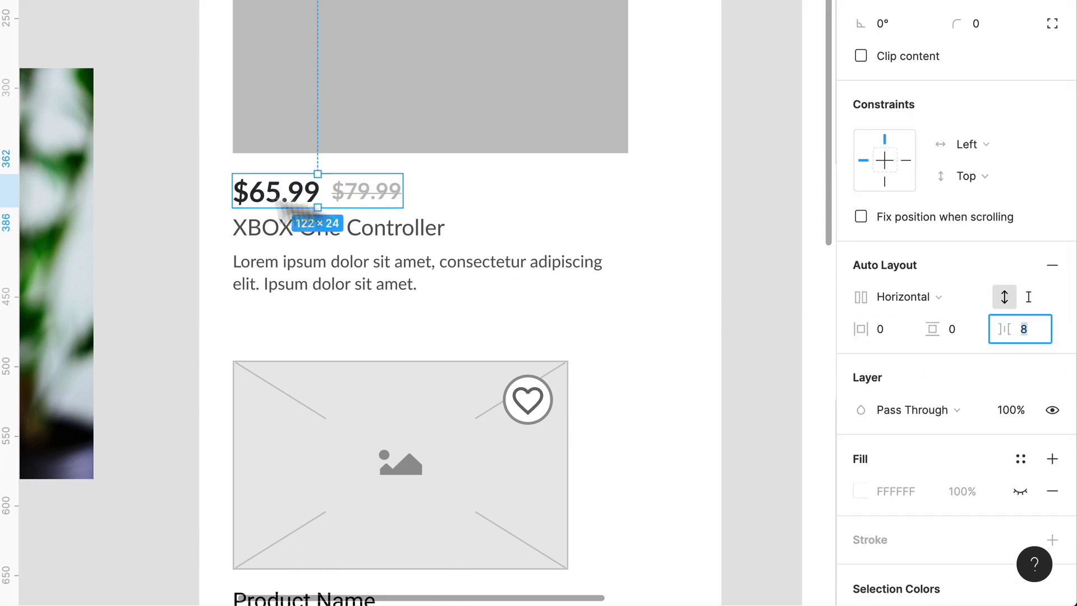
- Edit a digit in $65.99, undo it back to $65.99, and check the Price row group
click(330, 211)
key(Return)
click(303, 194)
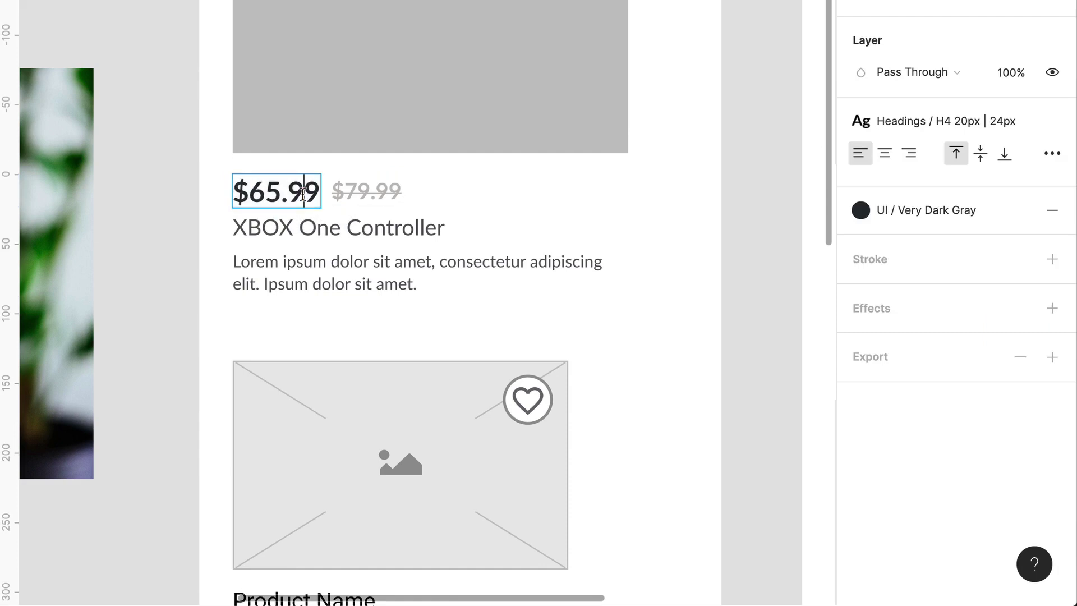
key(BackSpace)
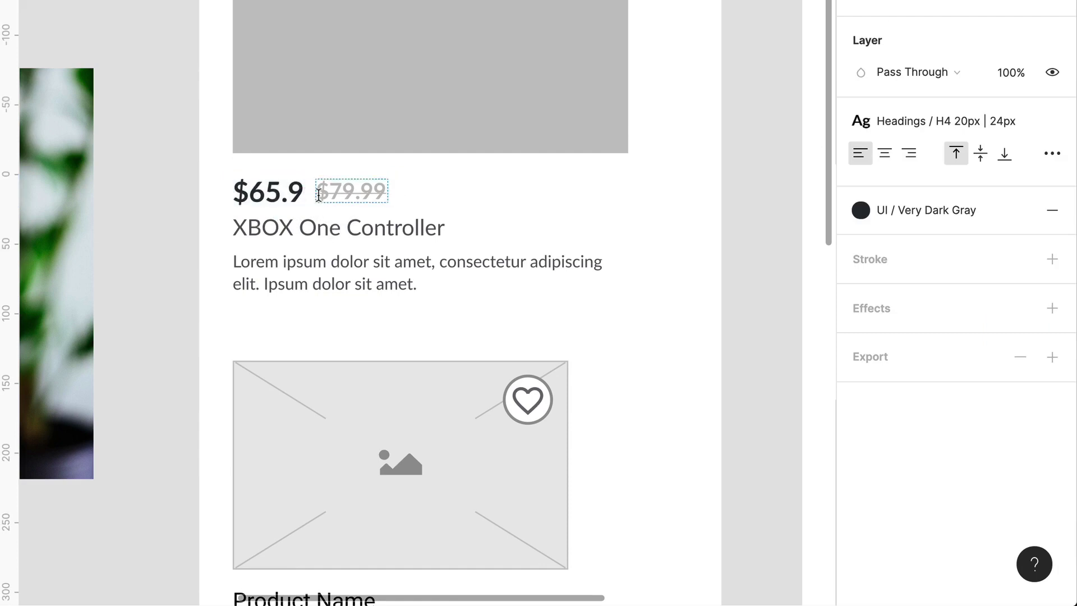
text(9)
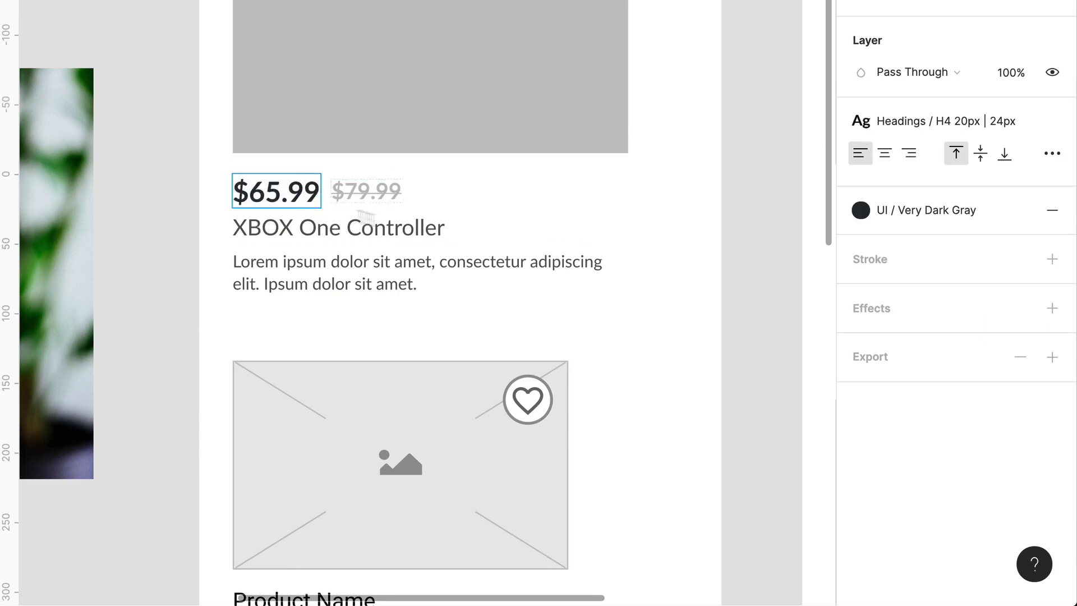
key(Escape)
key(ctrl+z)
key(ctrl+z)
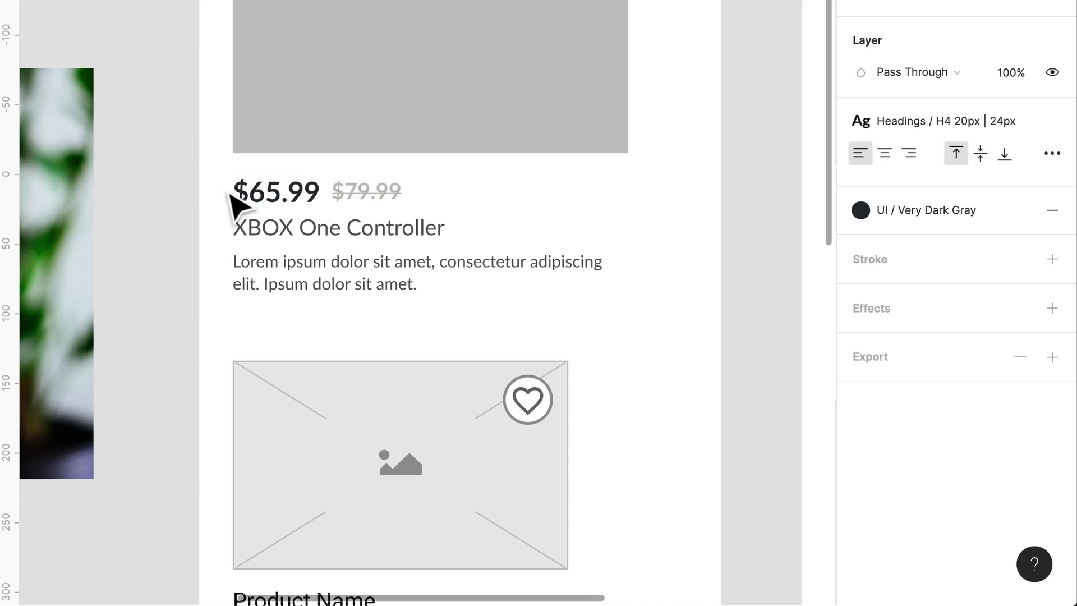
click(620, 258)
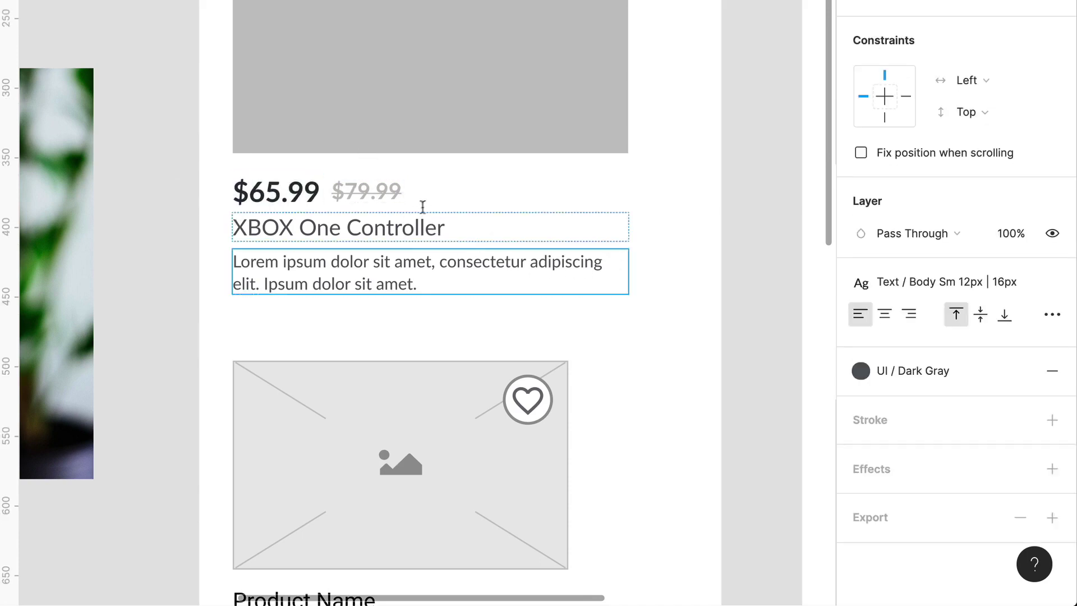
click(286, 198)
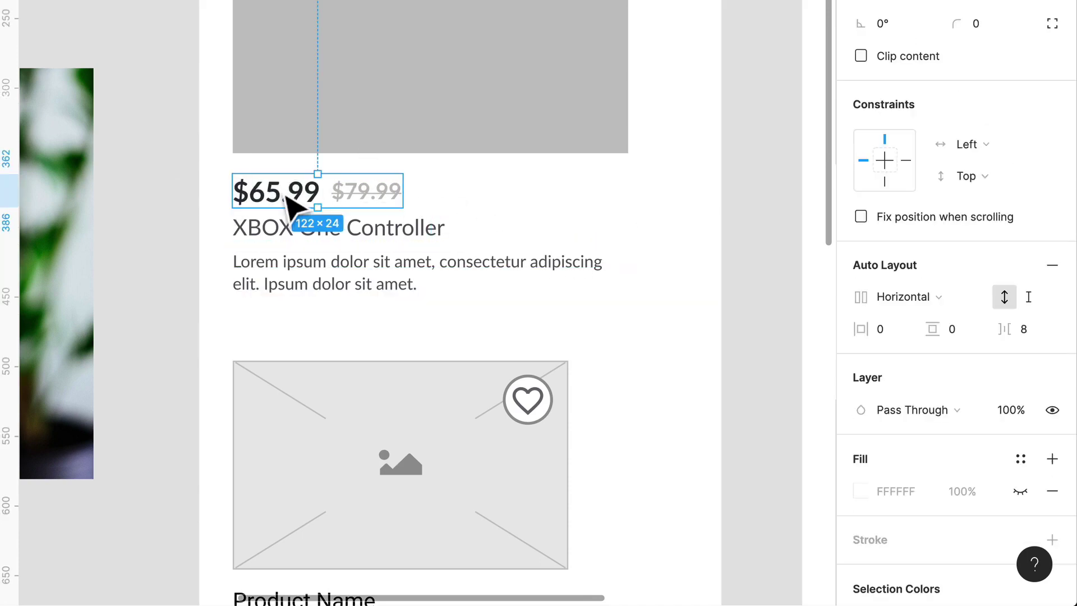
click(530, 233)
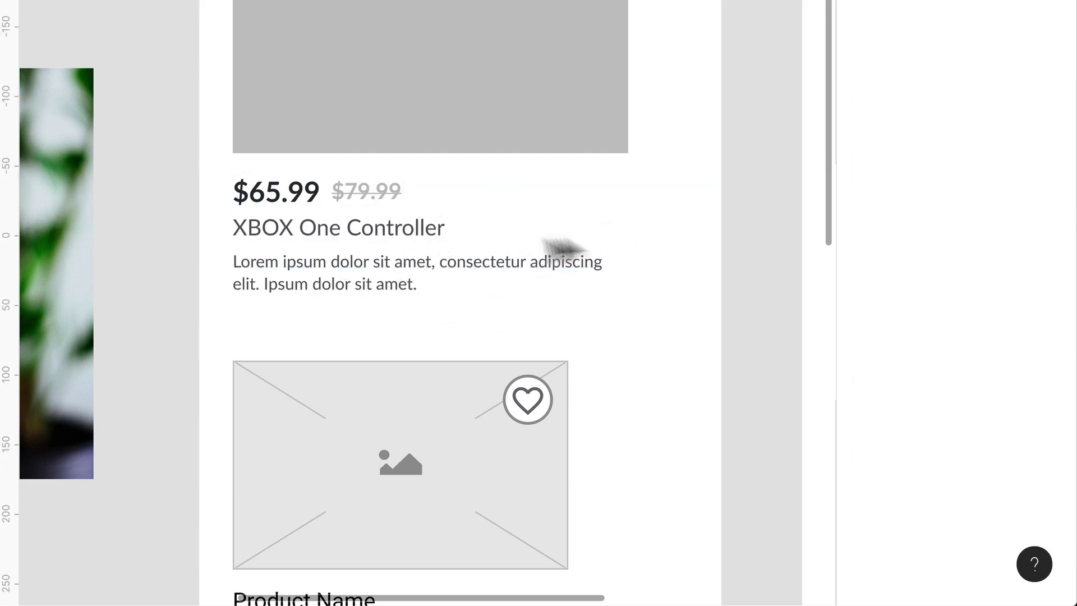
- Delete the placeholder product card and draw a new badge frame below the description
scroll(521, 359, down, 4)
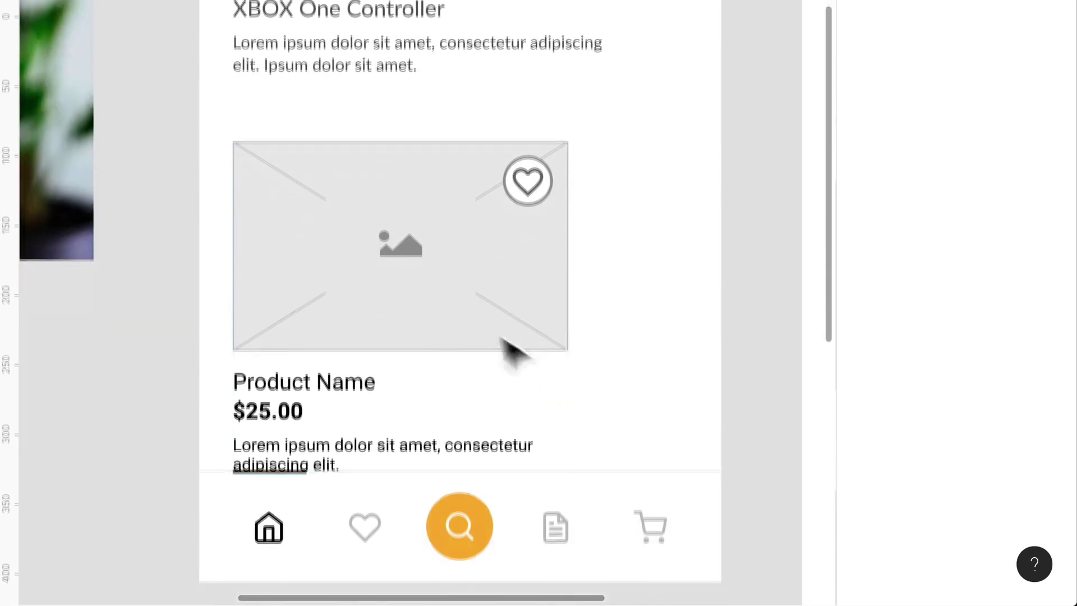
click(412, 258)
key(Delete)
scroll(420, 174, up, 4)
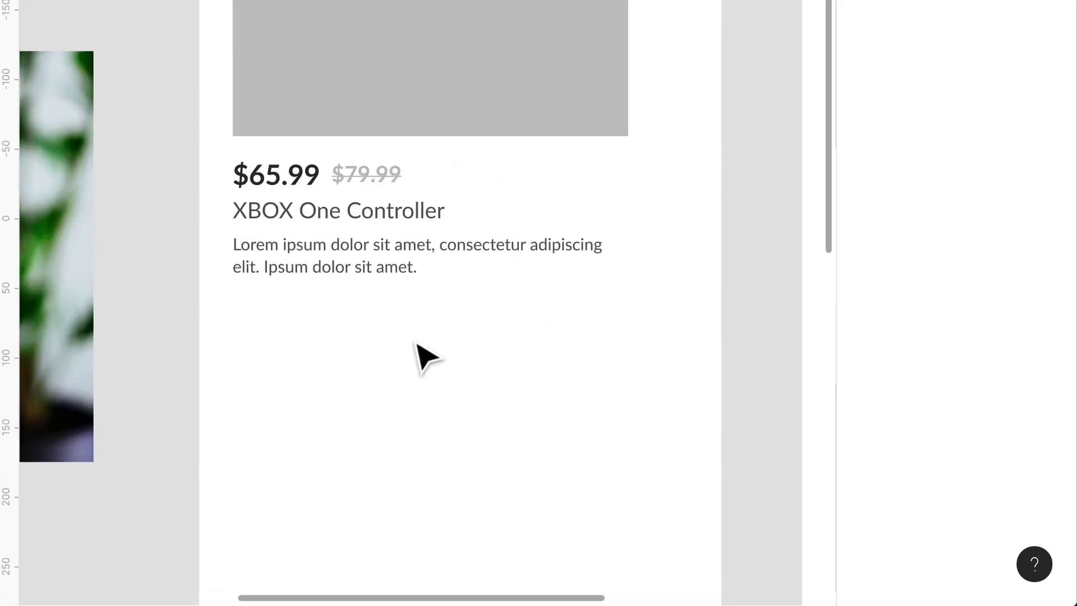
key(f)
drag(285, 344, 467, 401)
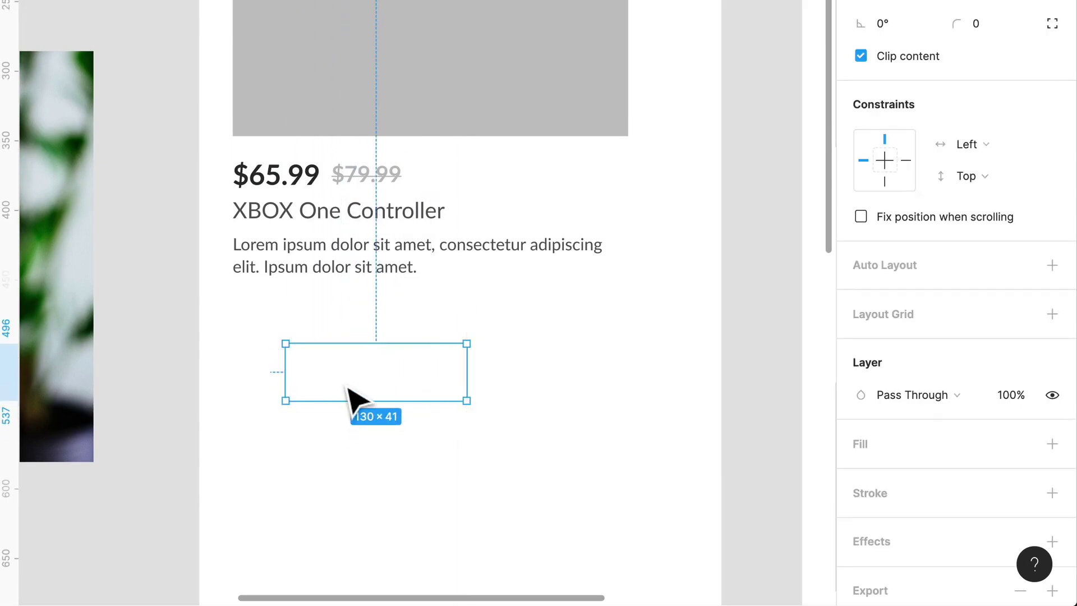
- Add '20% OFF' text inside the frame styled Misc / Pill Sm 12px | 12px
key(t)
drag(317, 366, 413, 400)
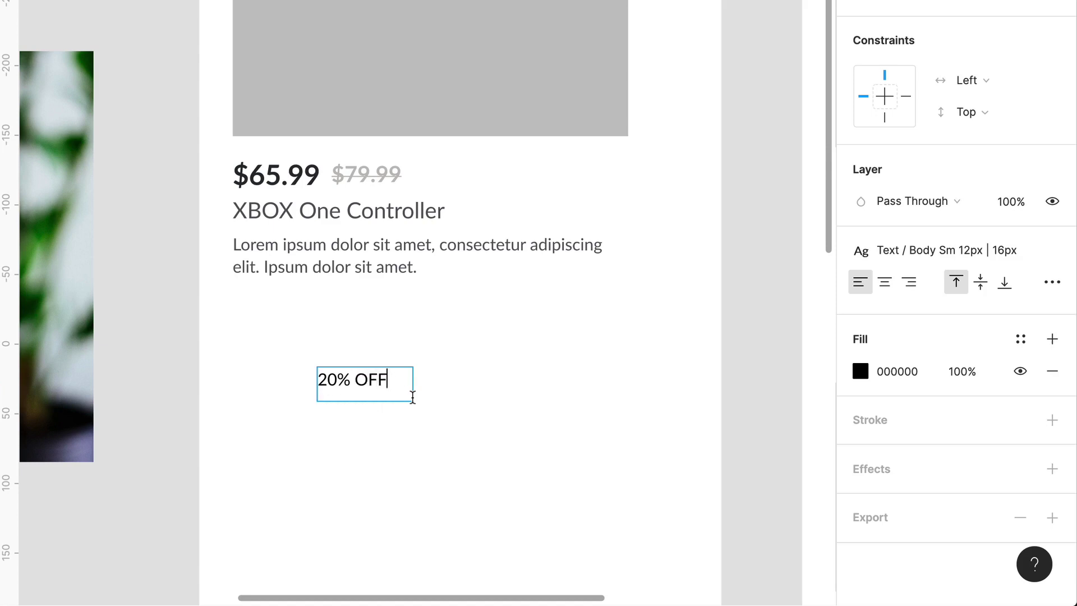
key(ctrl+a)
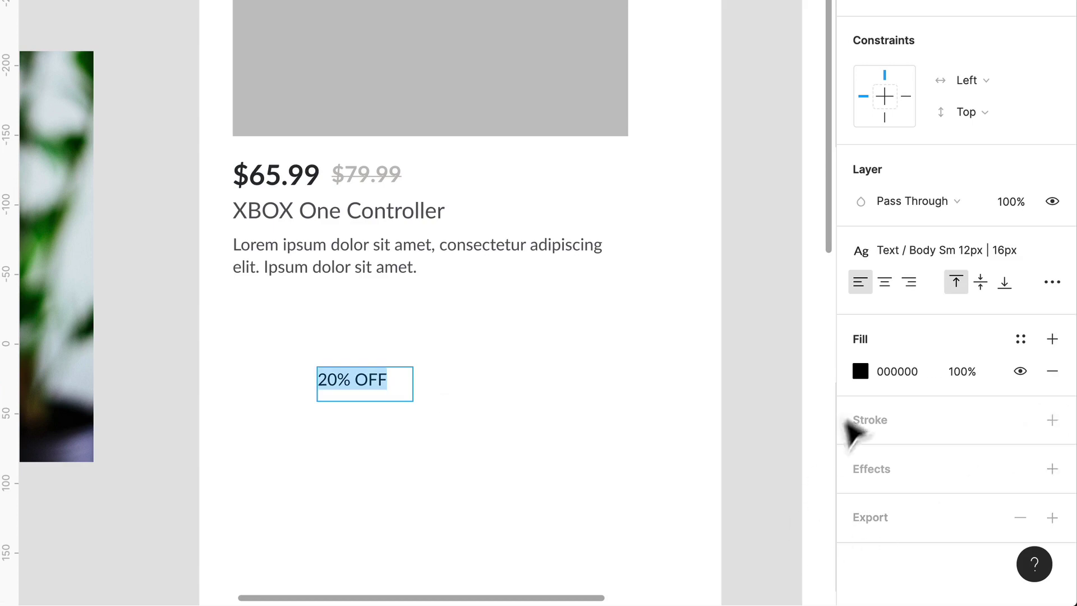
click(970, 249)
scroll(946, 484, down, 5)
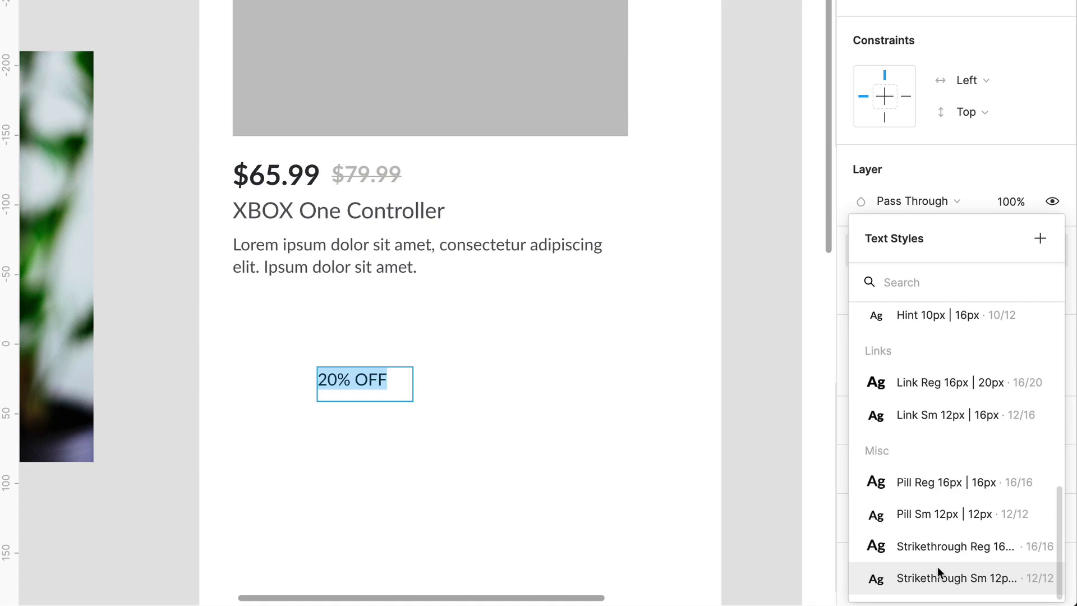
scroll(937, 566, up, 1)
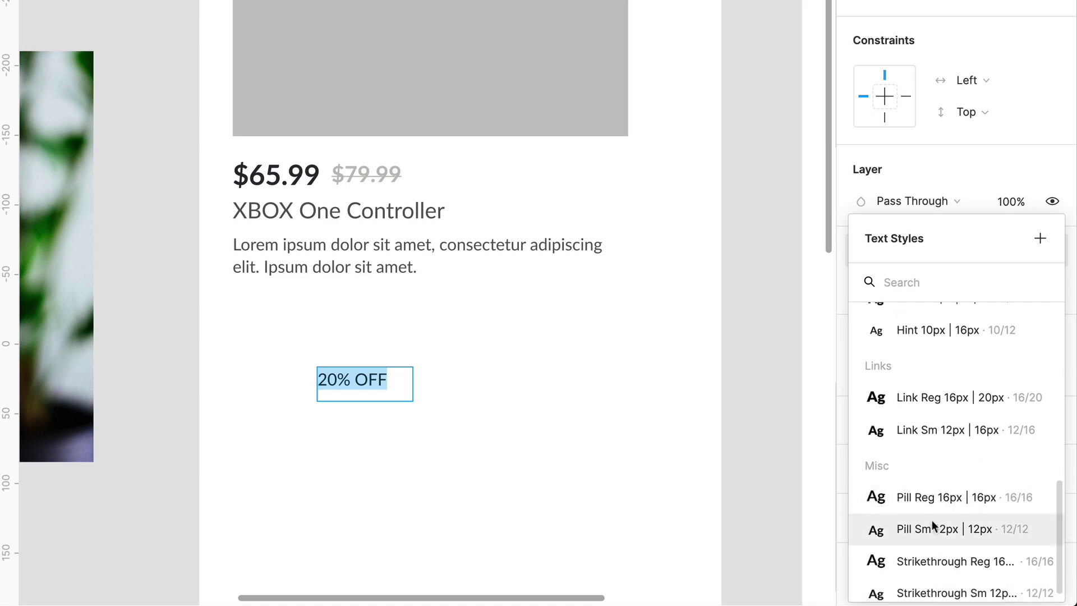
click(900, 528)
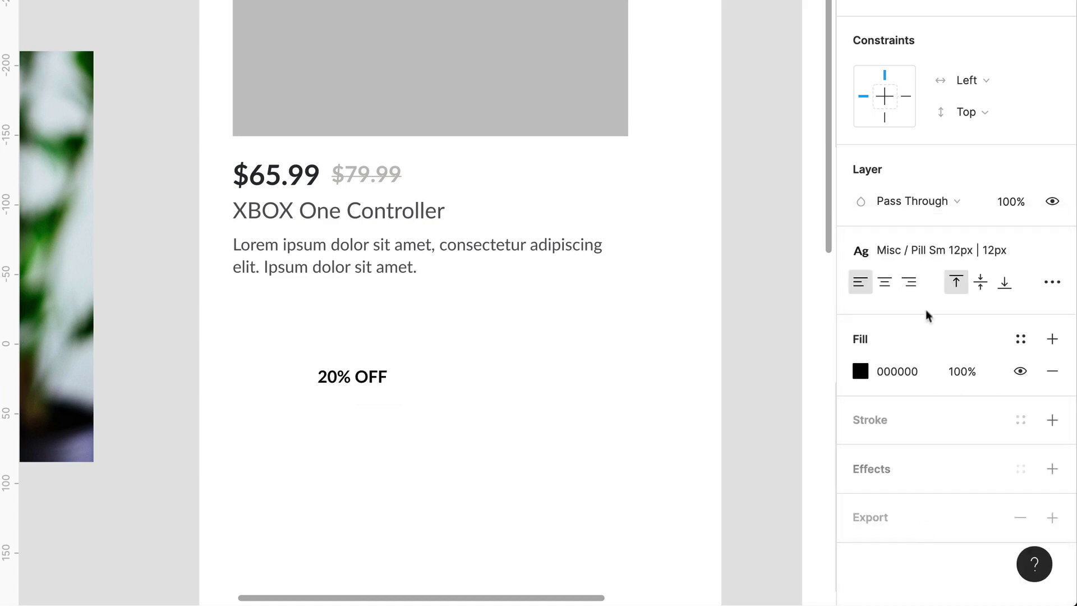
click(945, 248)
click(957, 487)
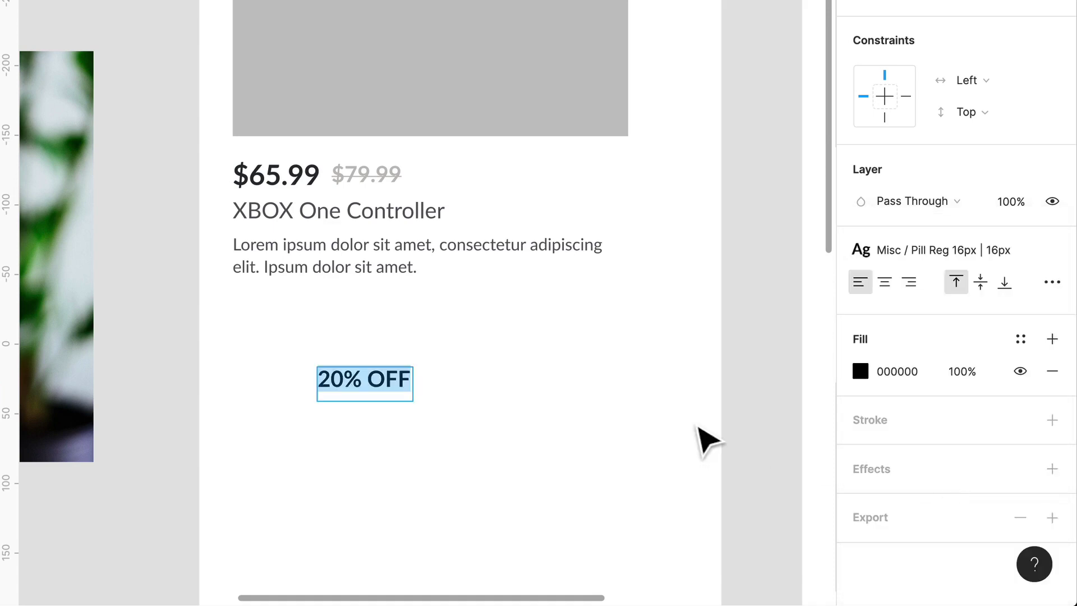
click(971, 250)
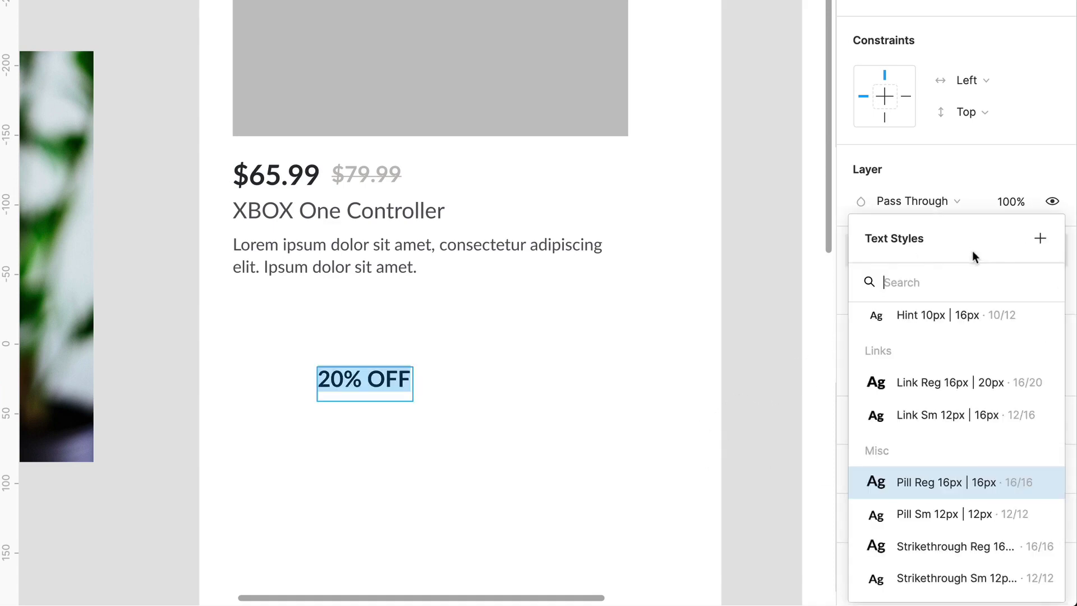
click(952, 513)
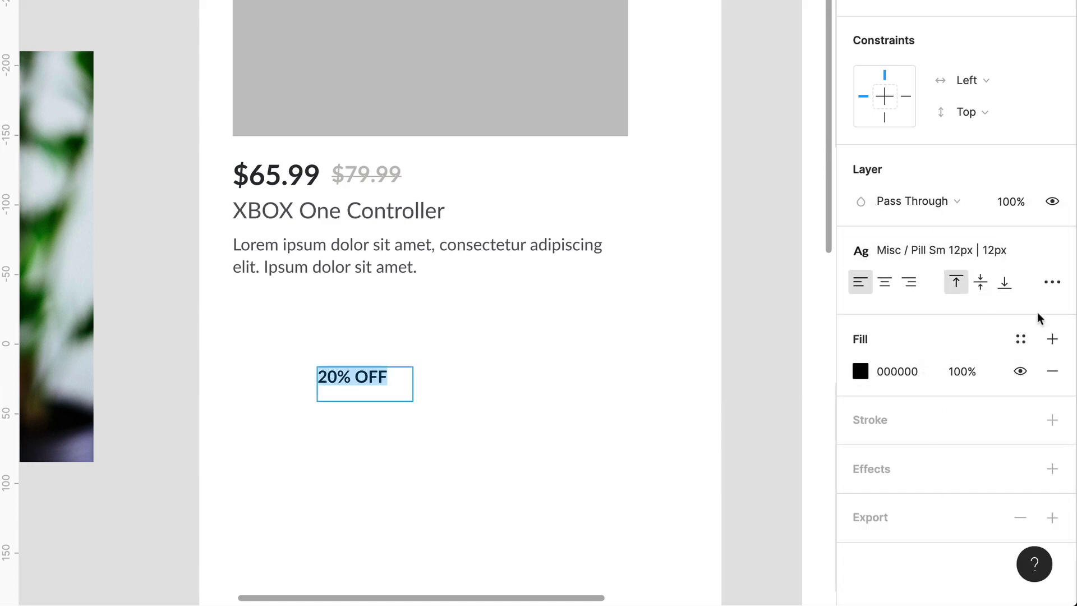
- Set the 20% OFF text box to auto-width in Type Details
click(1052, 282)
click(764, 459)
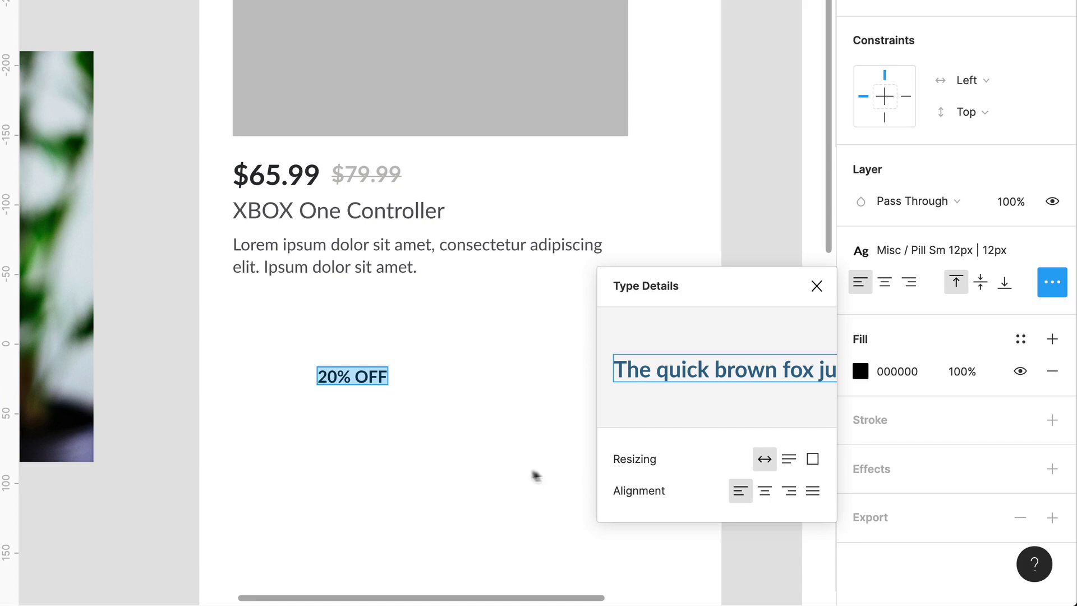
key(Escape)
click(482, 468)
scroll(360, 385, up, 3)
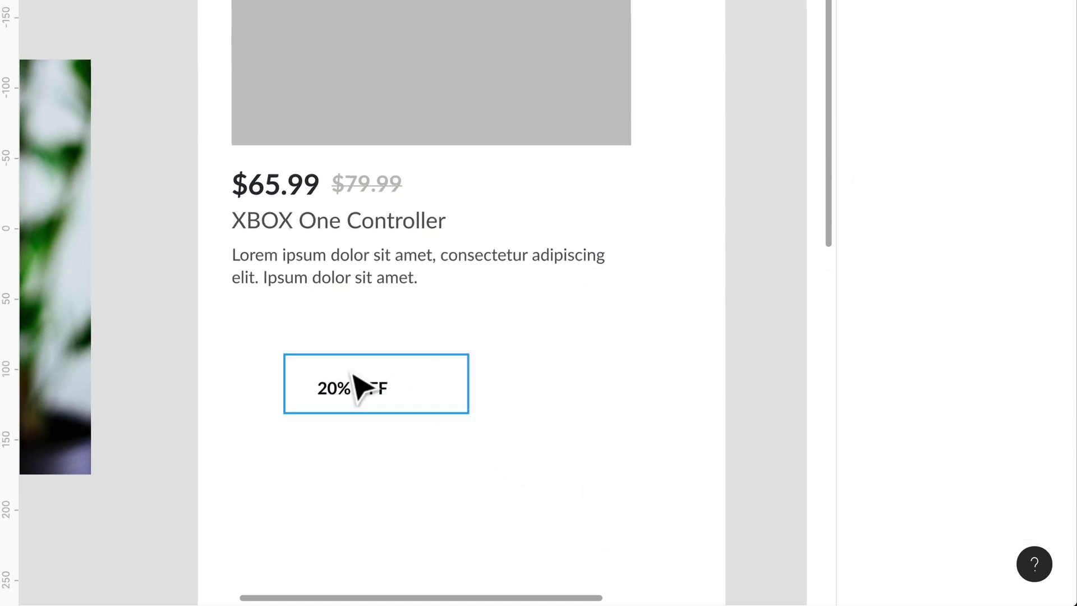
- Add auto layout to the 20% OFF badge and round its corners to 100
click(362, 396)
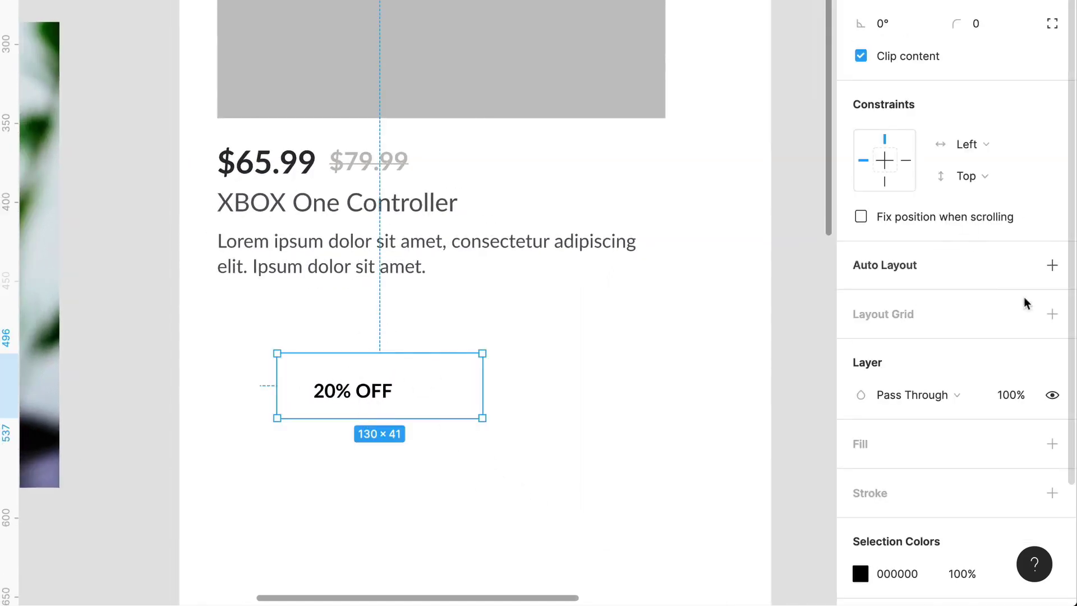
click(1051, 264)
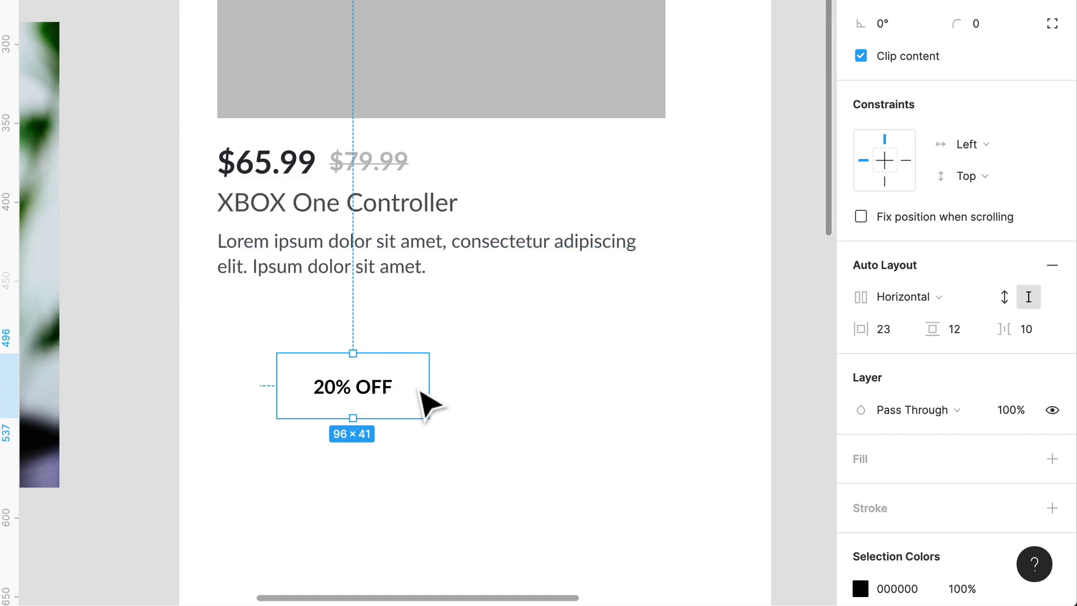
ctrl+scroll(415, 395, up, 3)
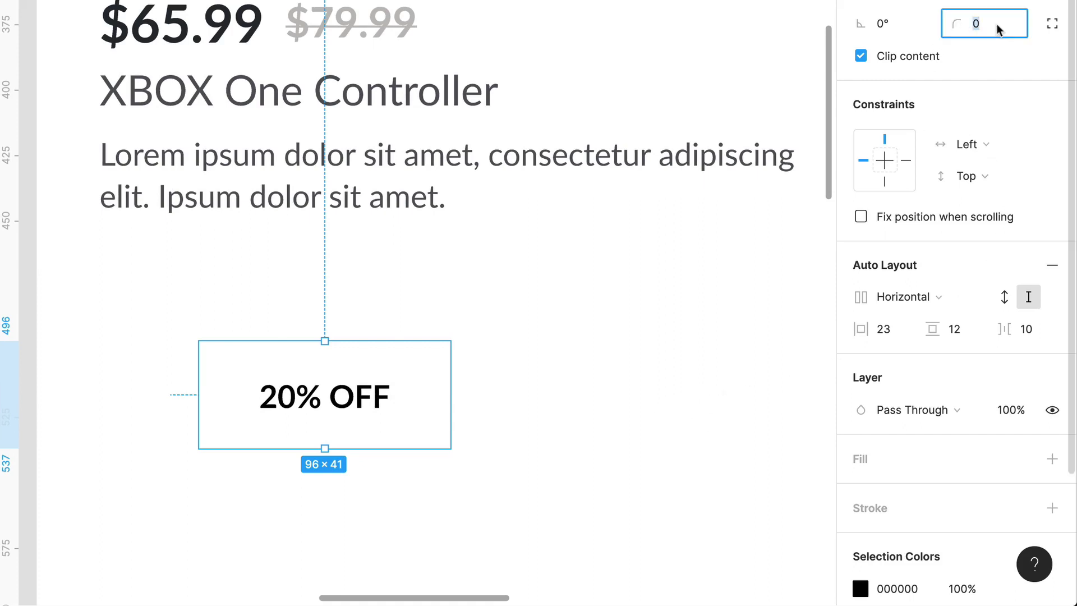
text(0)
key(Return)
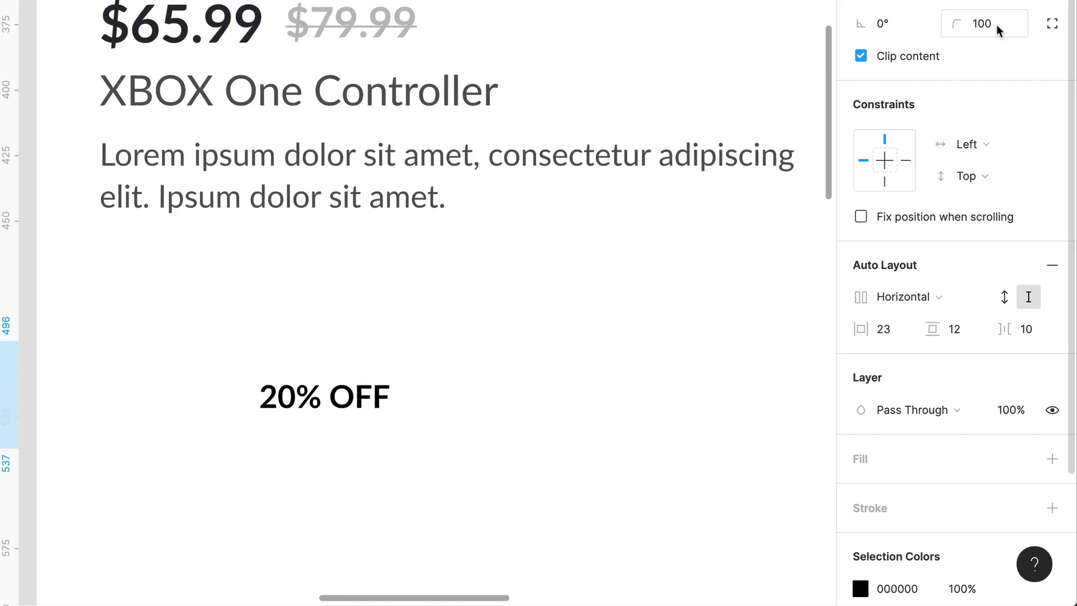
scroll(937, 394, down, 1)
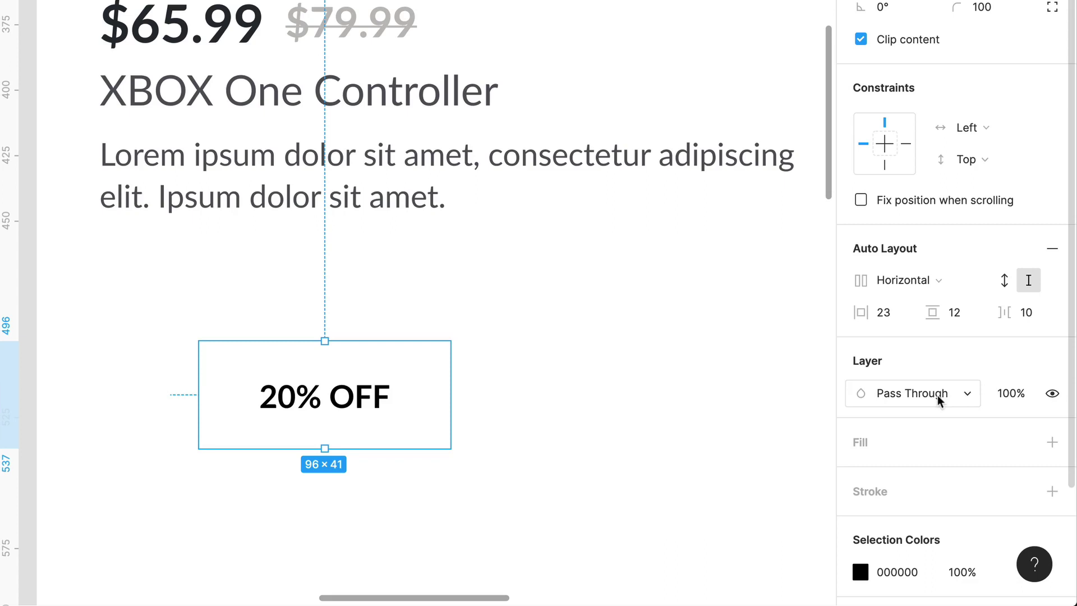
- Give the badge 16 horizontal padding, 8 vertical padding and hug-content height
click(887, 309)
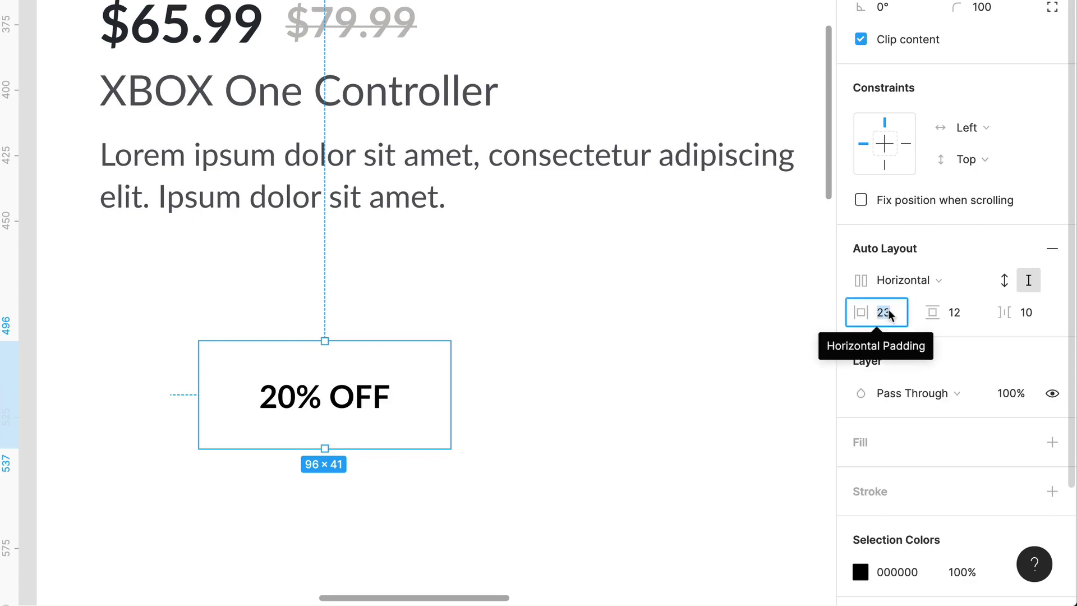
text(16)
key(Return)
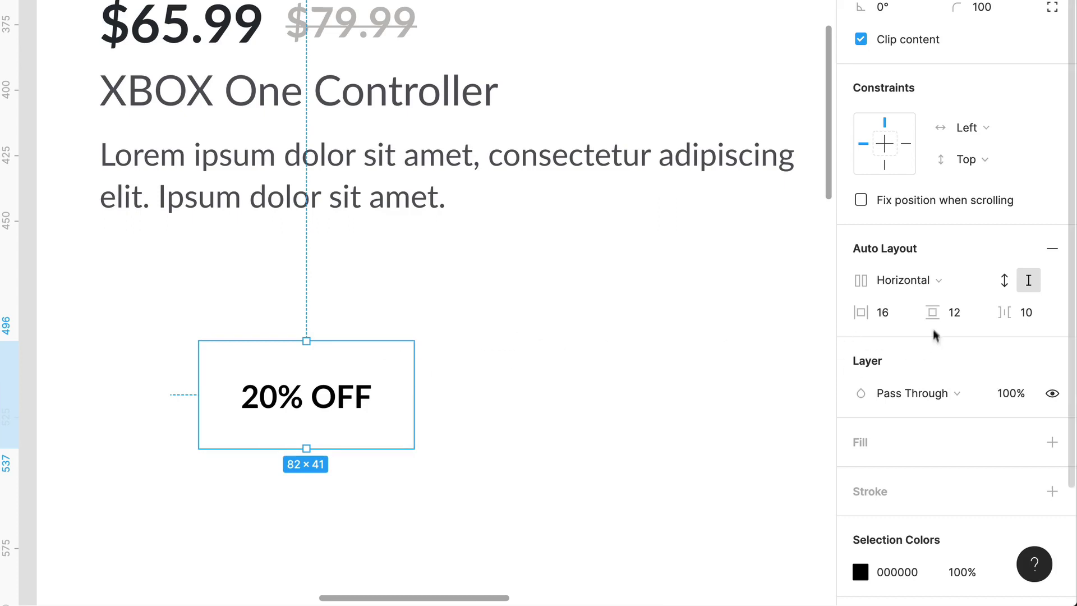
click(1001, 285)
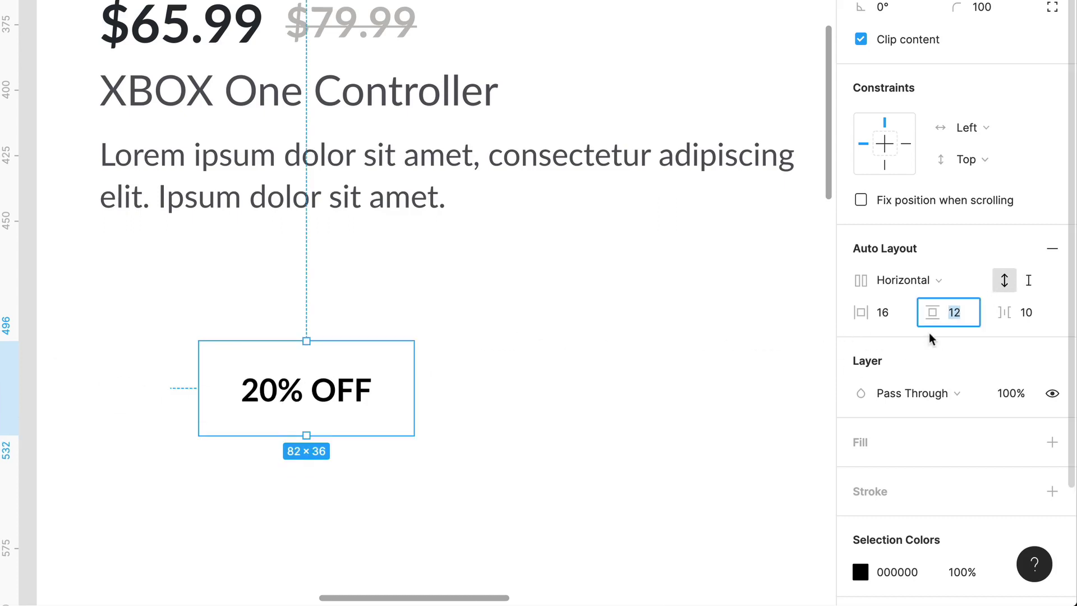
text(0)
key(Return)
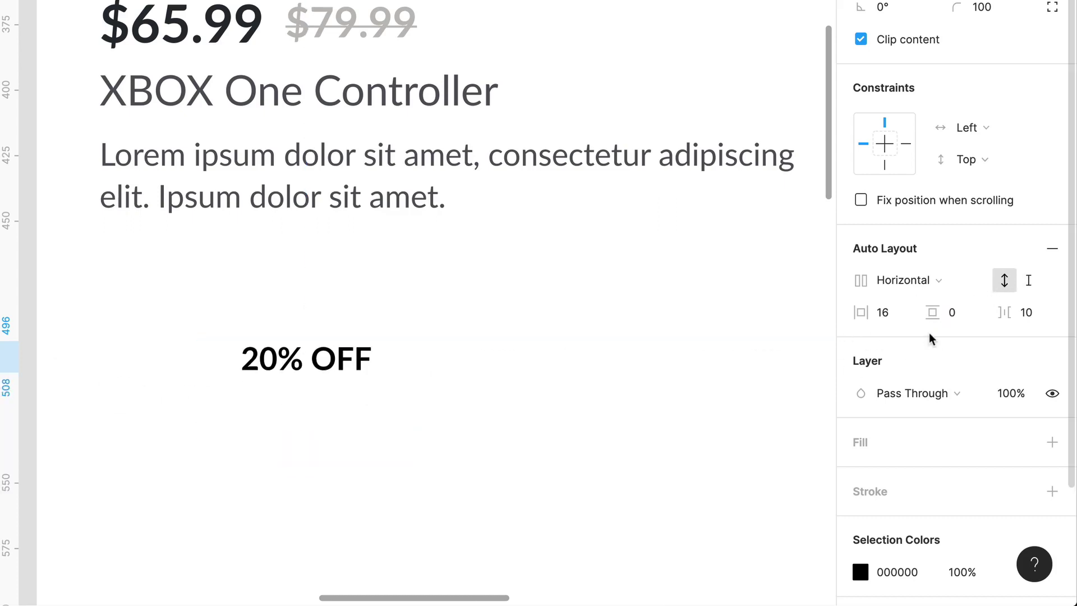
click(963, 317)
text(8)
key(Return)
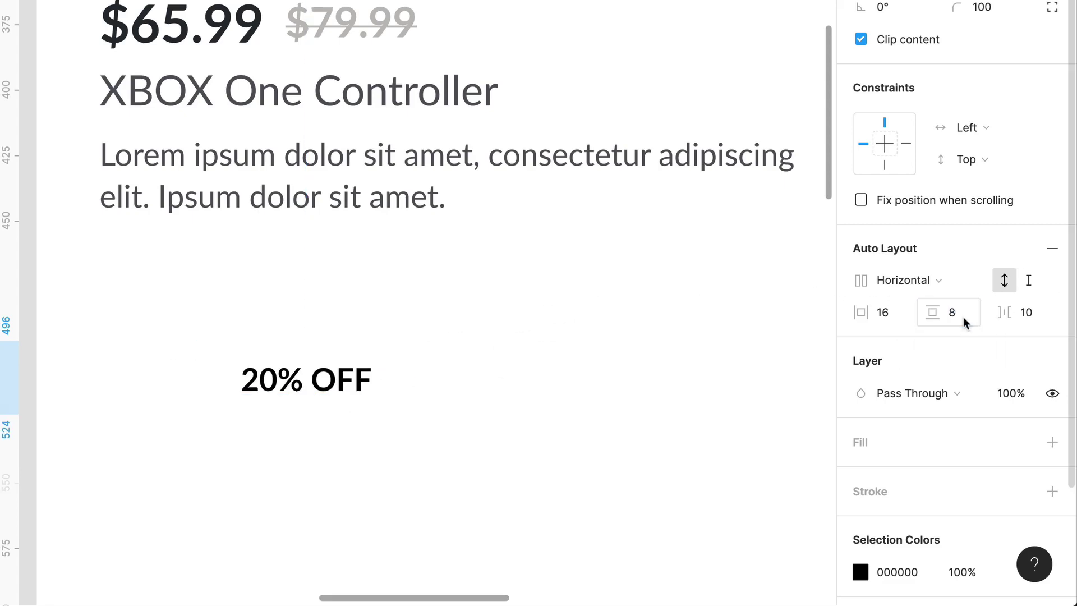
scroll(981, 509, down, 1)
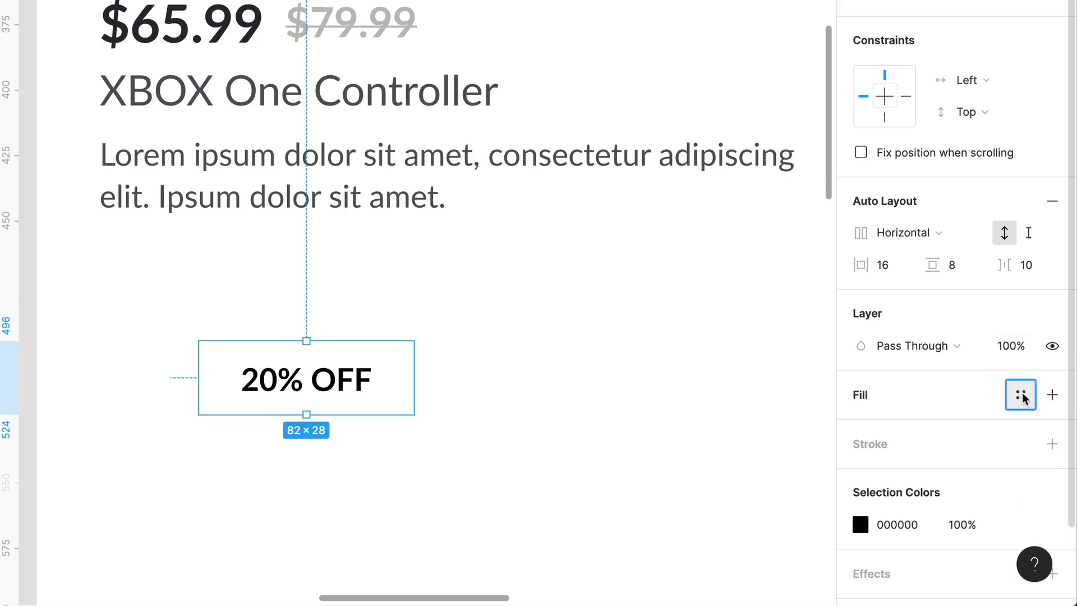
- Fill the pill with Primary / Teal Muted and colour its text Text / Dark Teal
click(1020, 395)
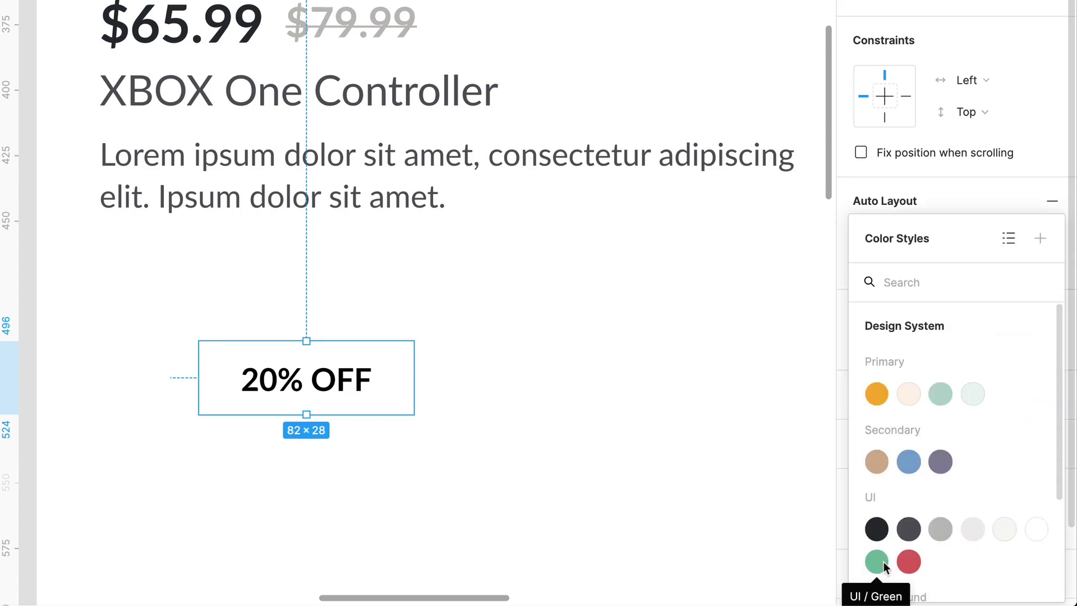
click(965, 396)
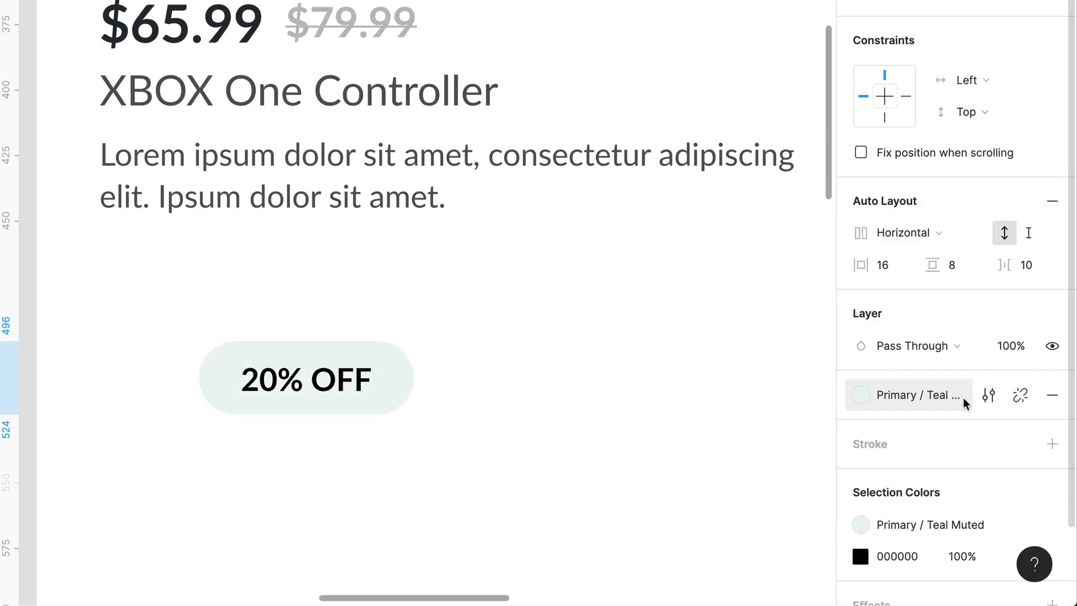
double_click(348, 386)
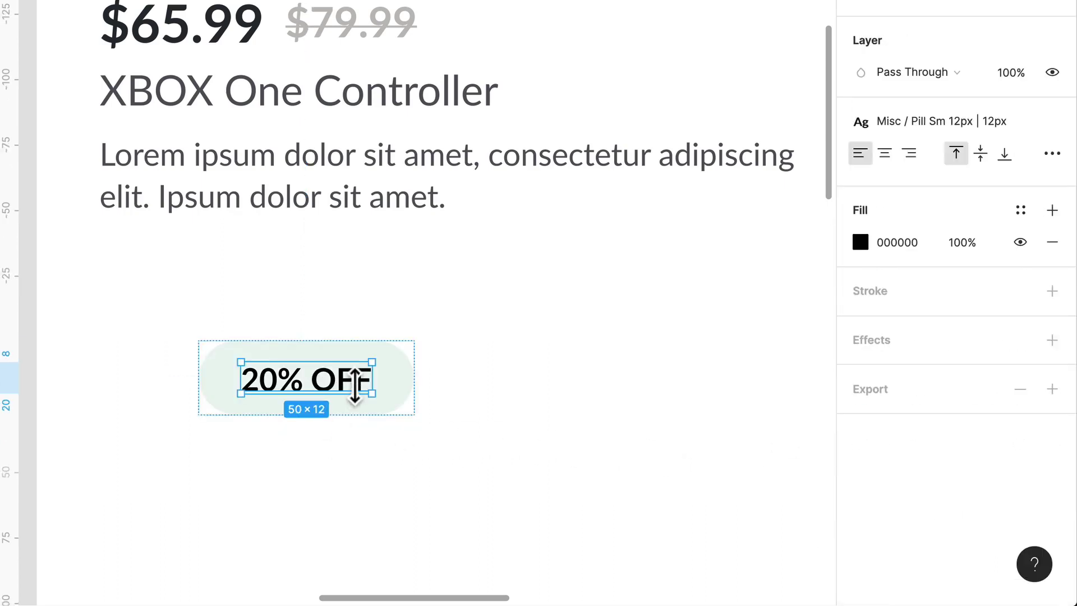
click(1020, 209)
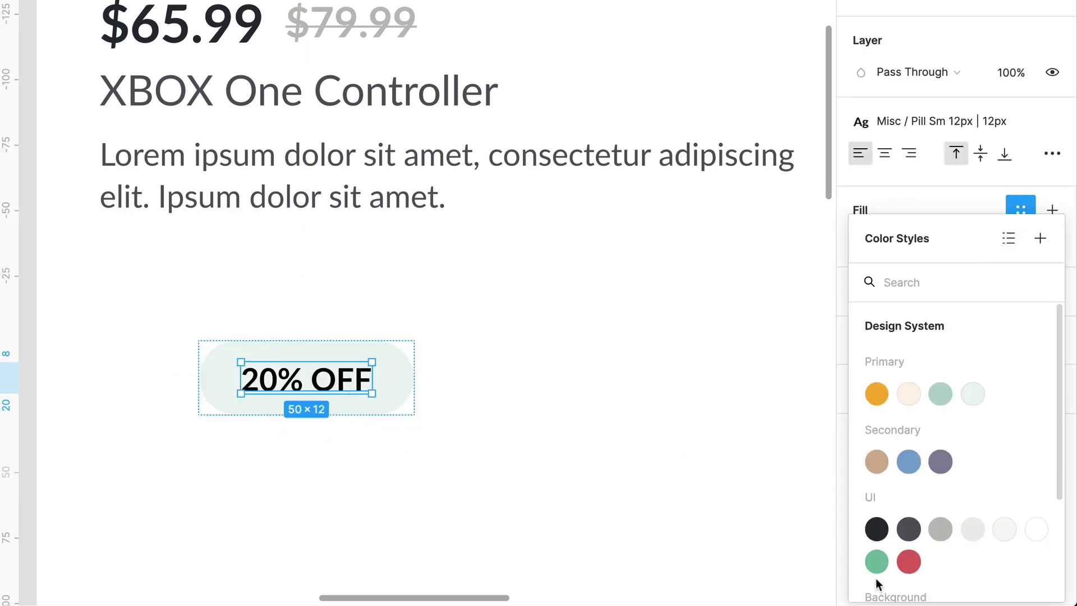
scroll(878, 583, down, 5)
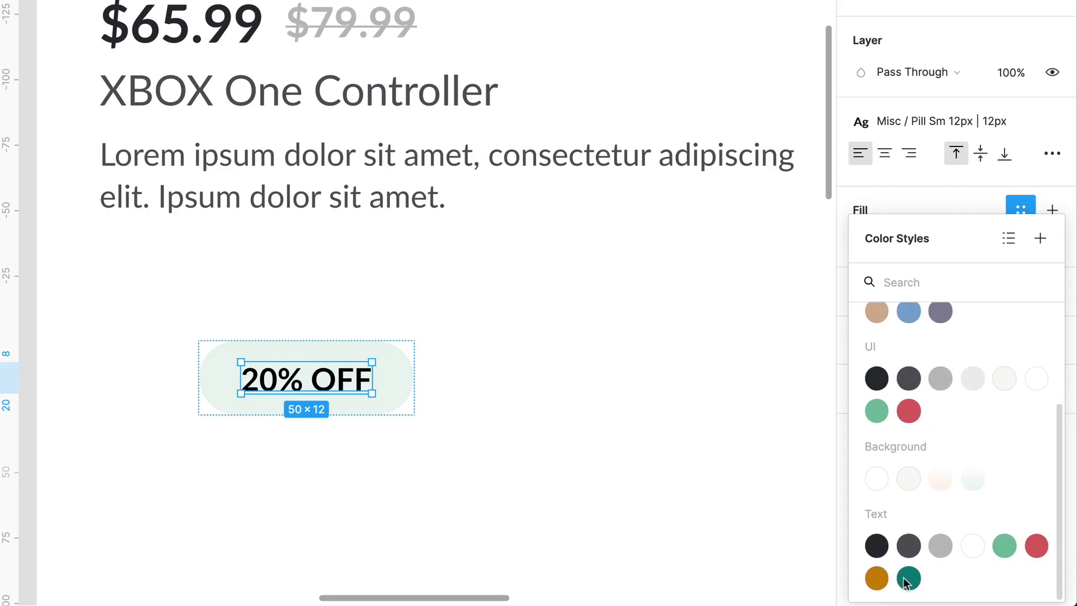
click(908, 580)
click(387, 465)
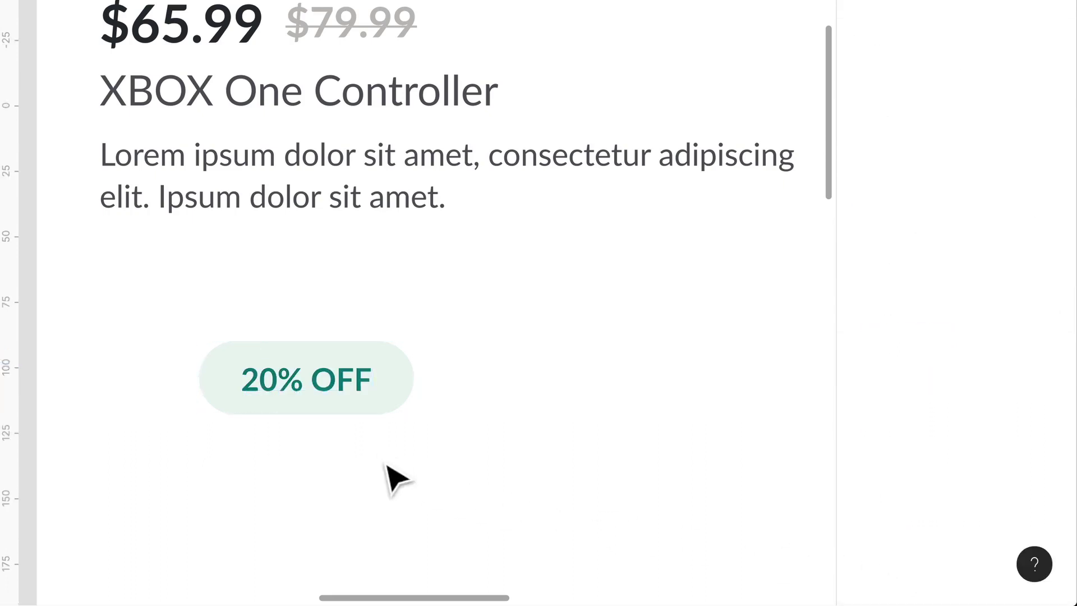
click(365, 401)
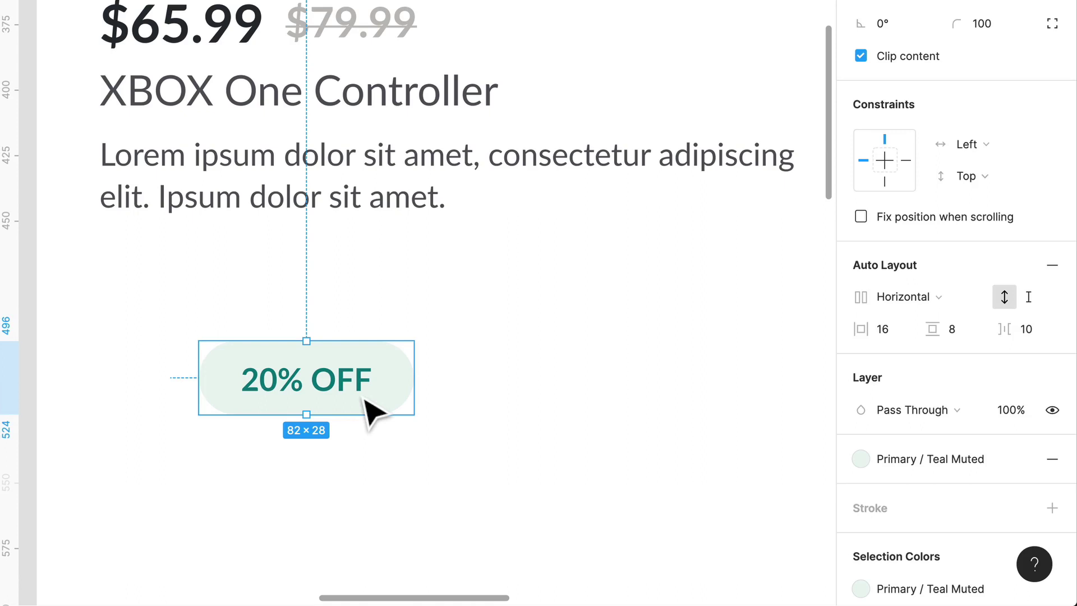
- Set the pill's padding to 8 horizontal and 6 vertical and move it beside $79.99
click(891, 334)
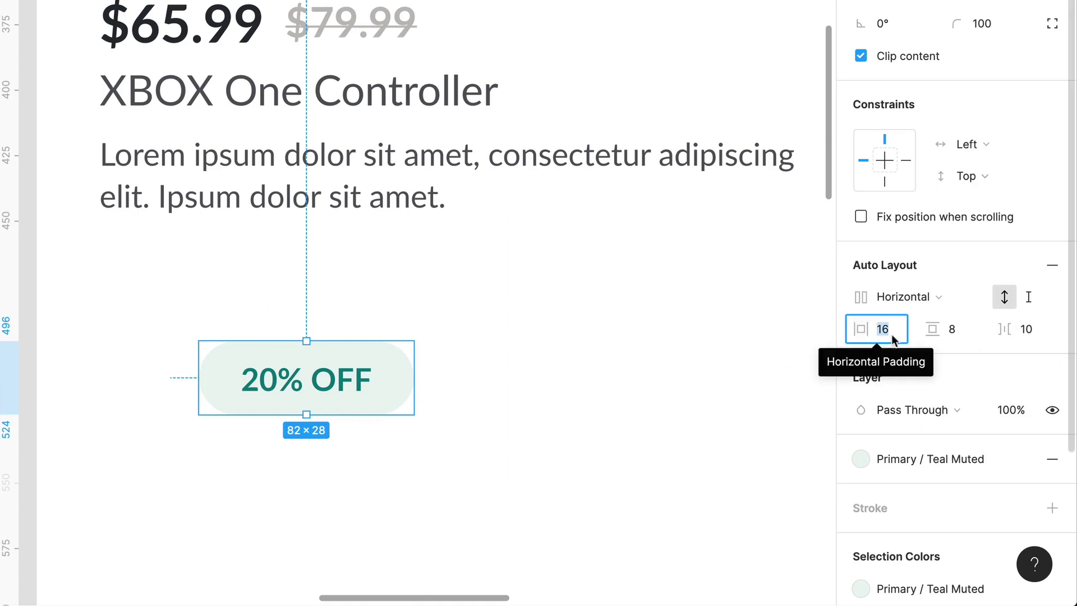
text(8)
key(Return)
drag(372, 365, 519, 43)
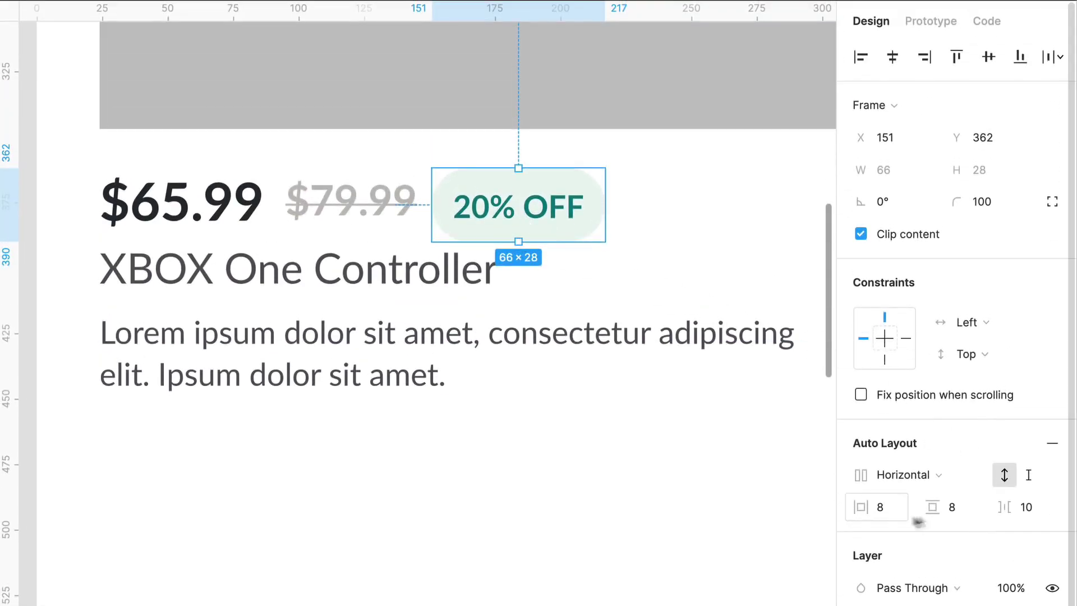
drag(957, 508, 954, 508)
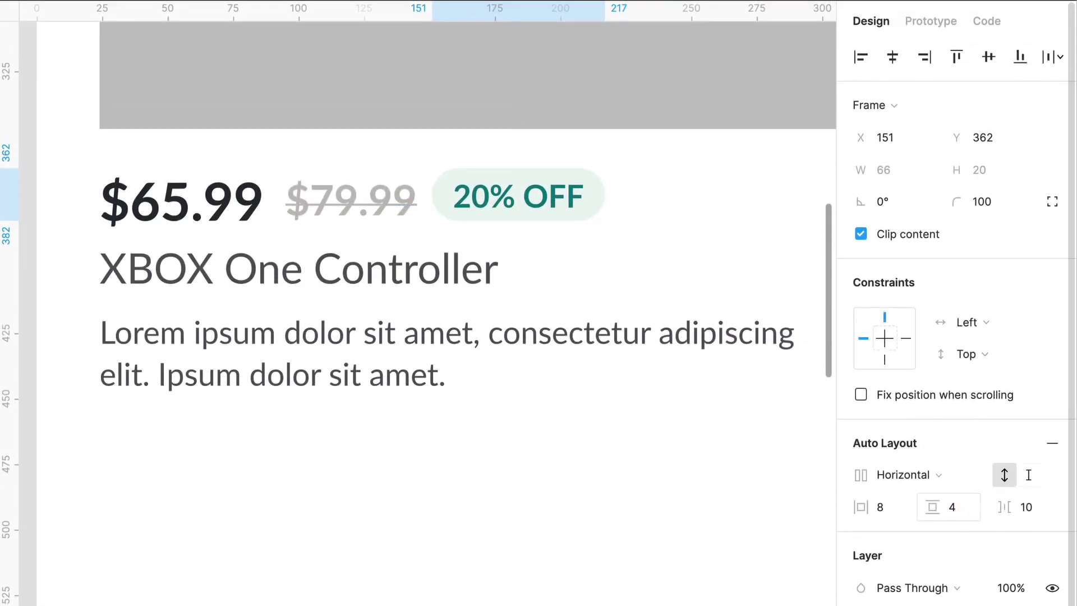
click(959, 506)
key(Return)
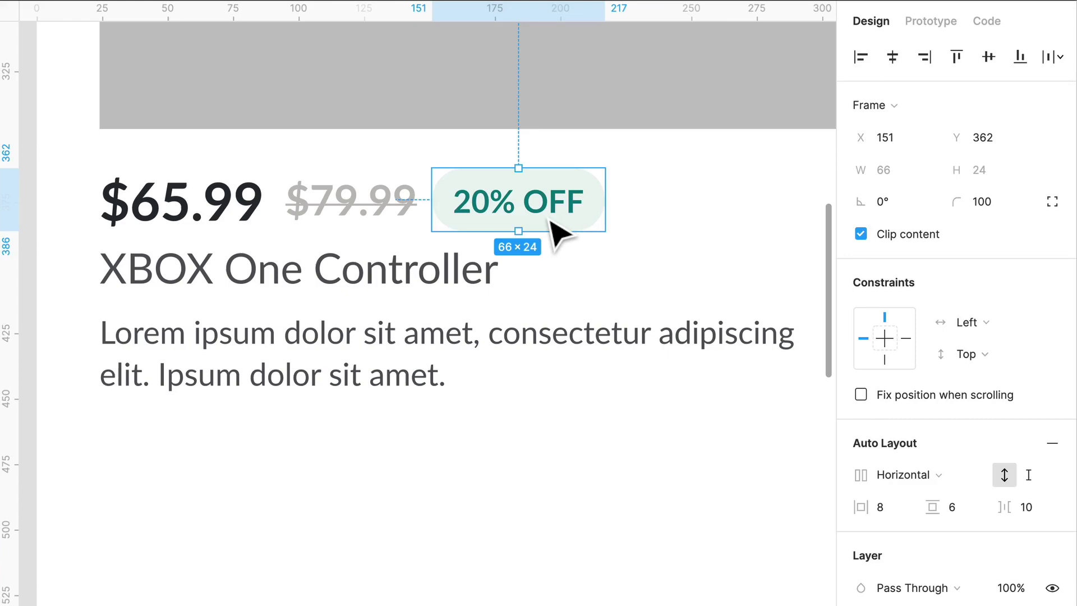
- Delete the 20% OFF badge, then restore it with undo and clear the selection
key(Delete)
double_click(416, 219)
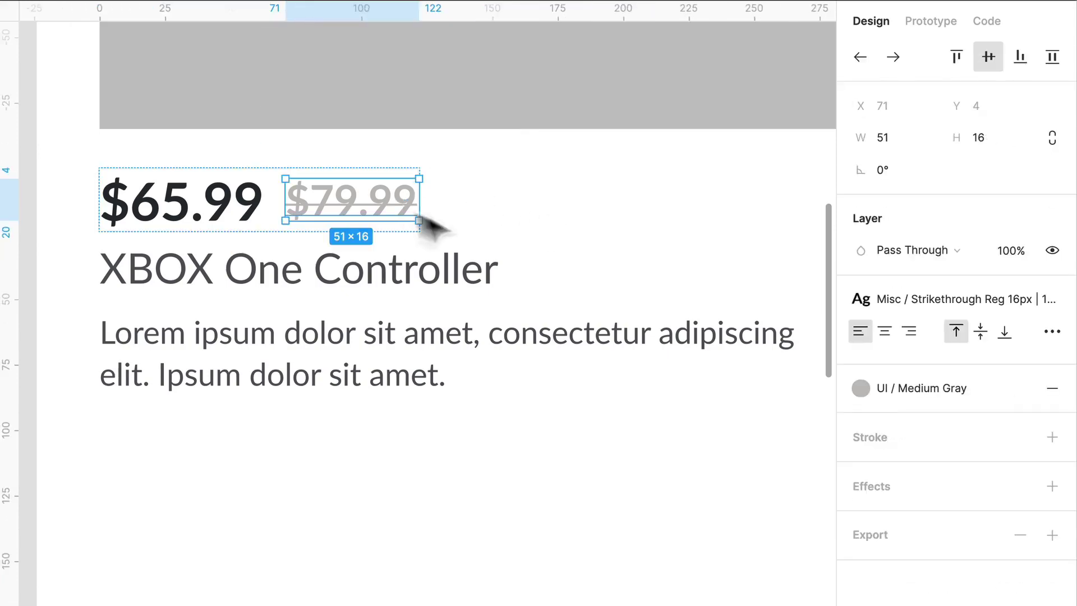
key(Escape)
click(355, 228)
key(ctrl+z)
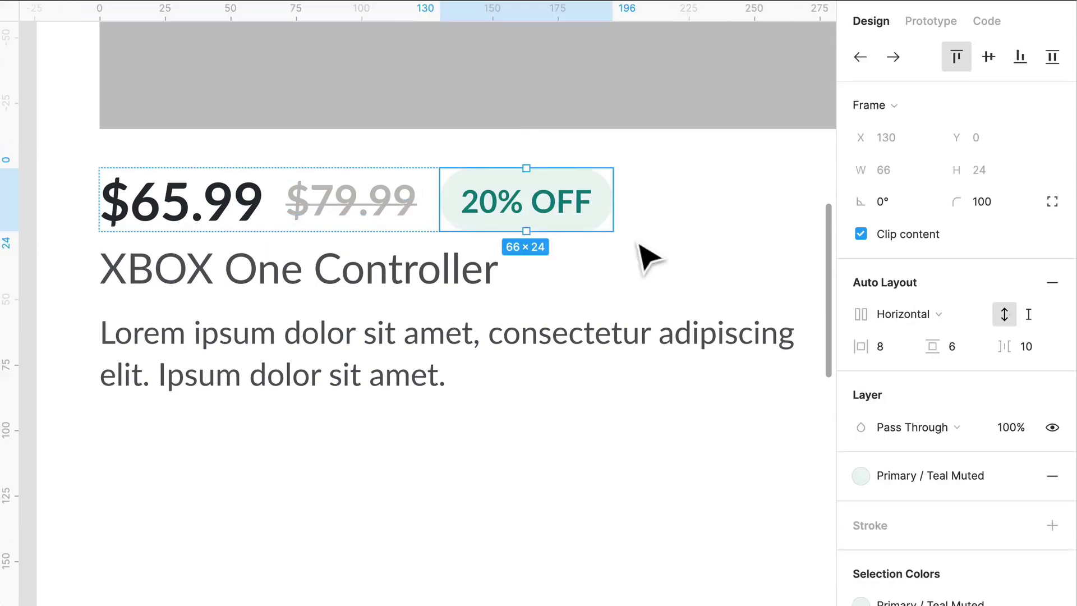
scroll(645, 282, up, 1)
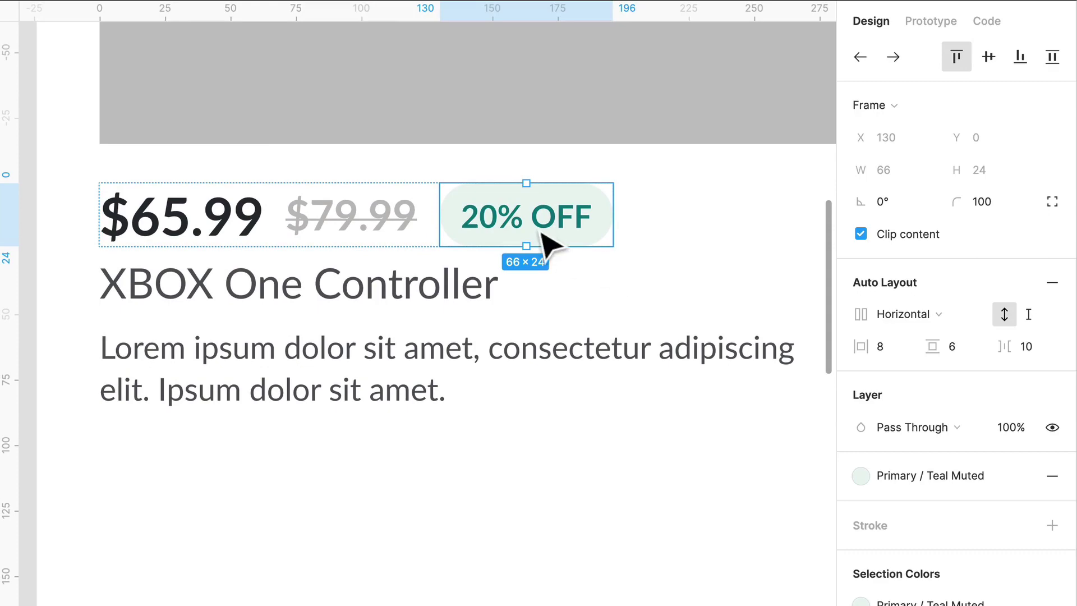
key(Return)
click(704, 294)
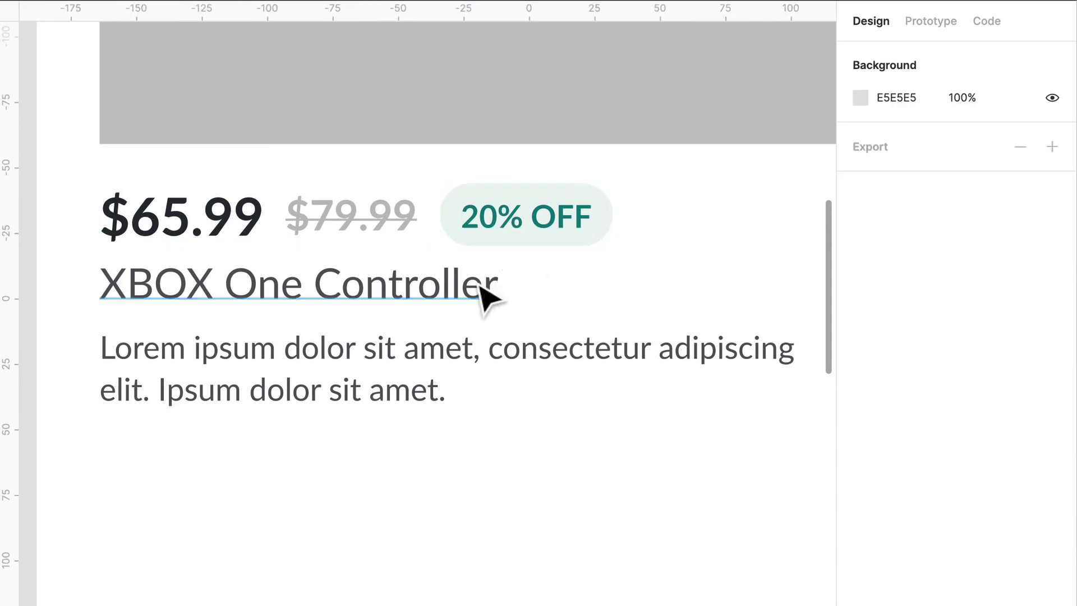
scroll(656, 344, up, 1)
scroll(657, 346, down, 3)
scroll(661, 345, up, 1)
- Vertically centre the $79.99 text within the price row
click(577, 298)
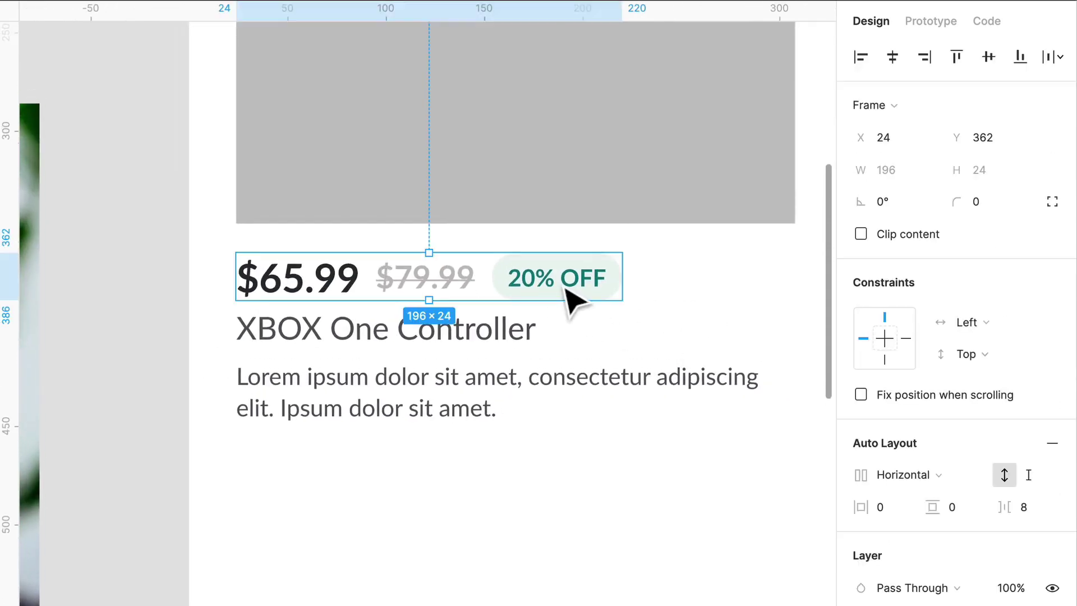
click(446, 292)
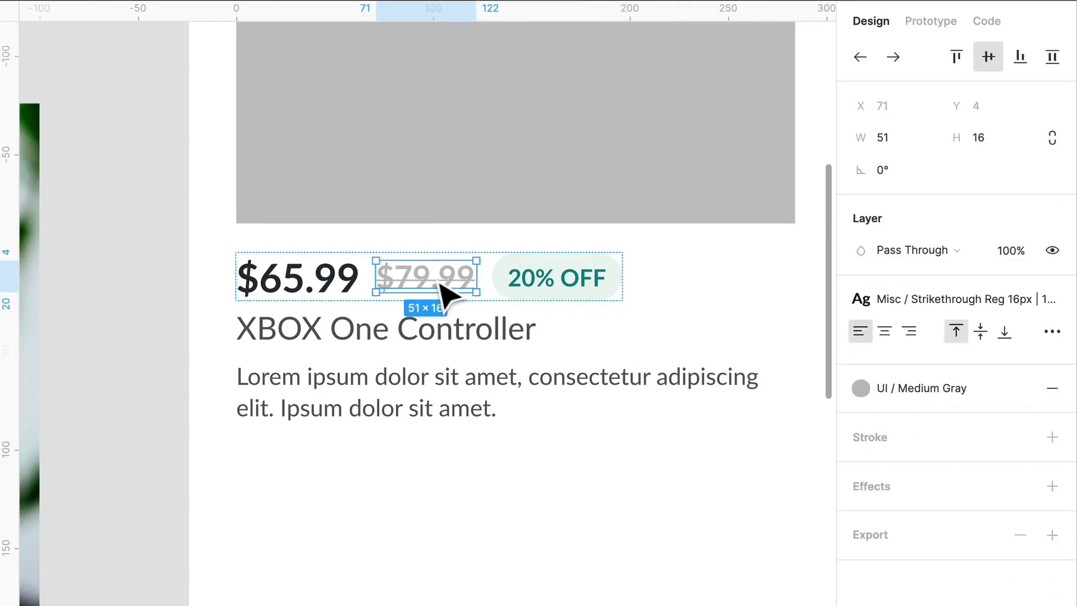
key(alt+v)
click(629, 356)
click(505, 289)
- Wrap the price row, title and description in a new frame named Card Details
shift+click(447, 337)
shift+click(447, 404)
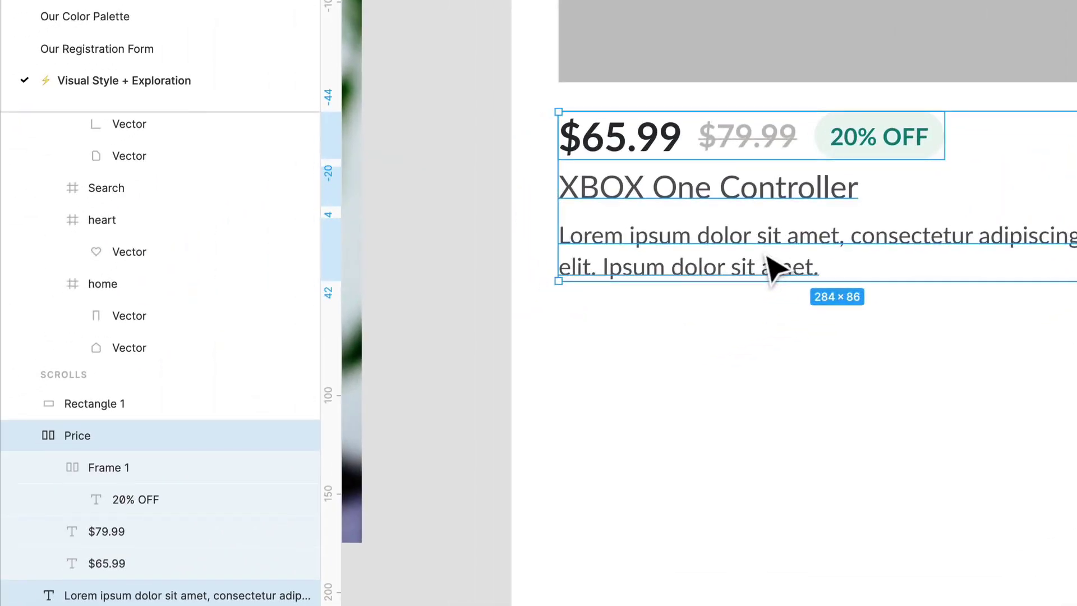
key(alt+shift+super+g)
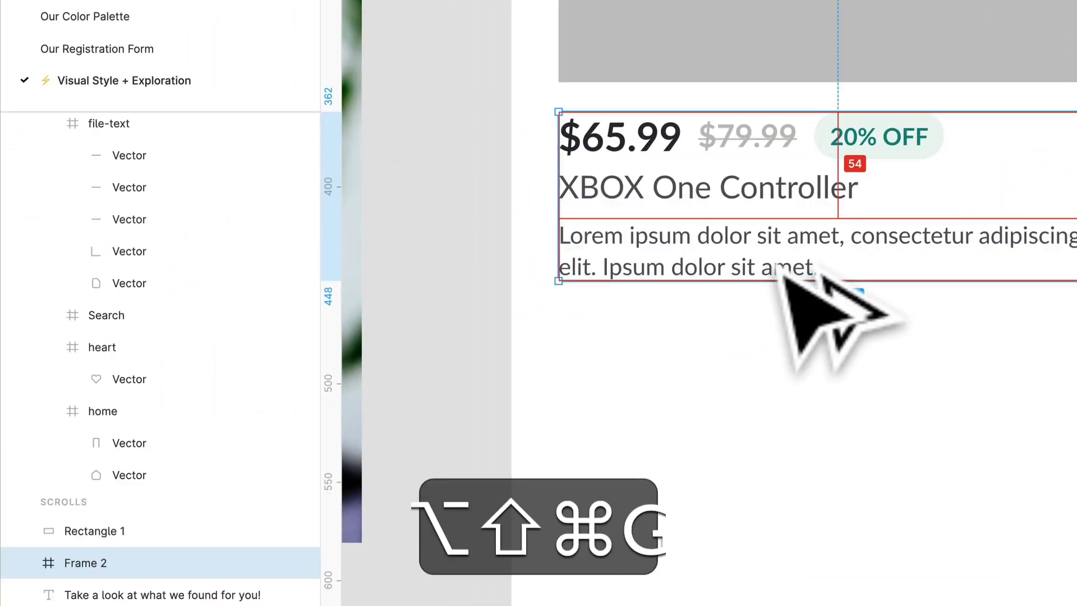
key(shift+super+r)
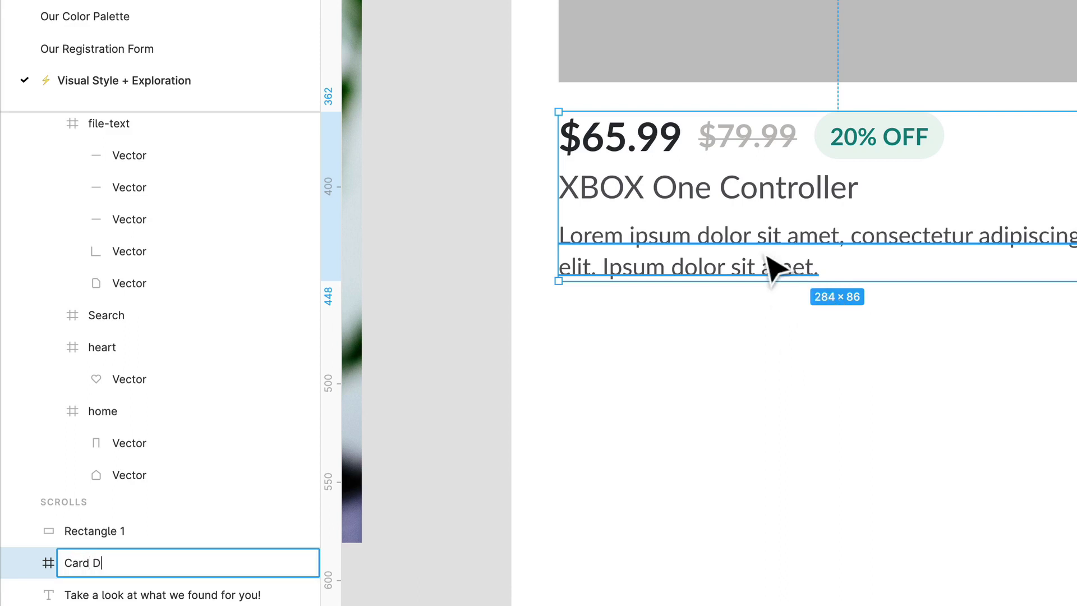
key(Return)
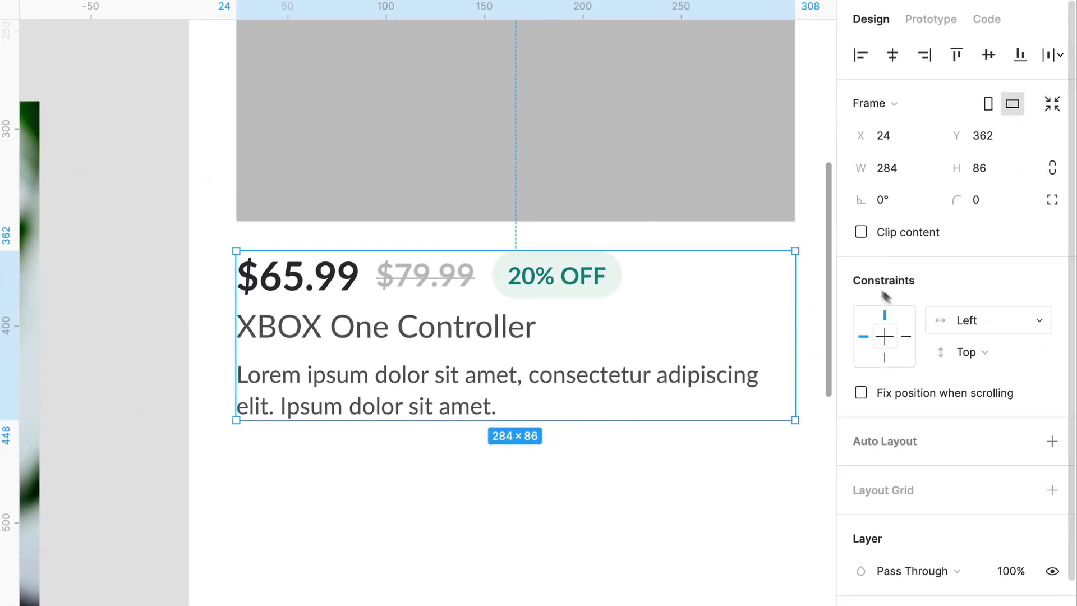
- Set Card Details constraints to Left & Right and add vertical auto layout
click(904, 336)
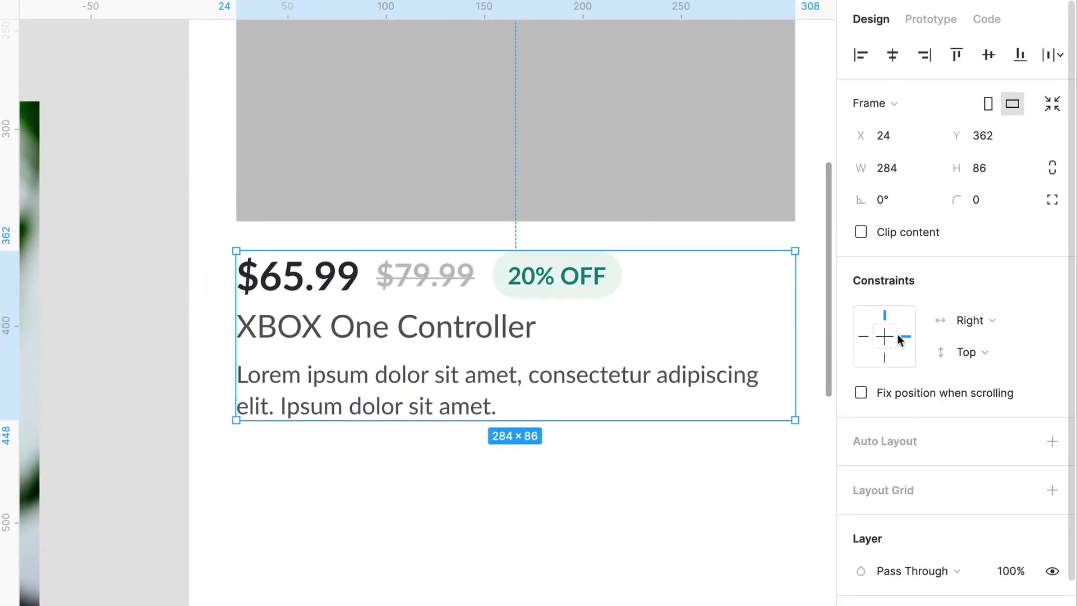
shift+click(862, 337)
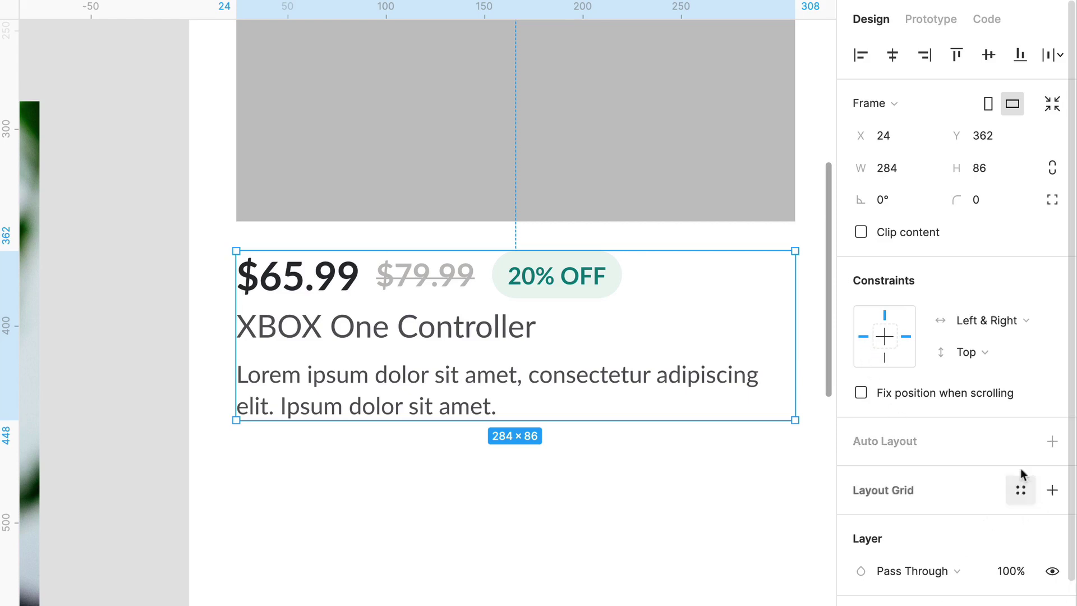
click(1051, 443)
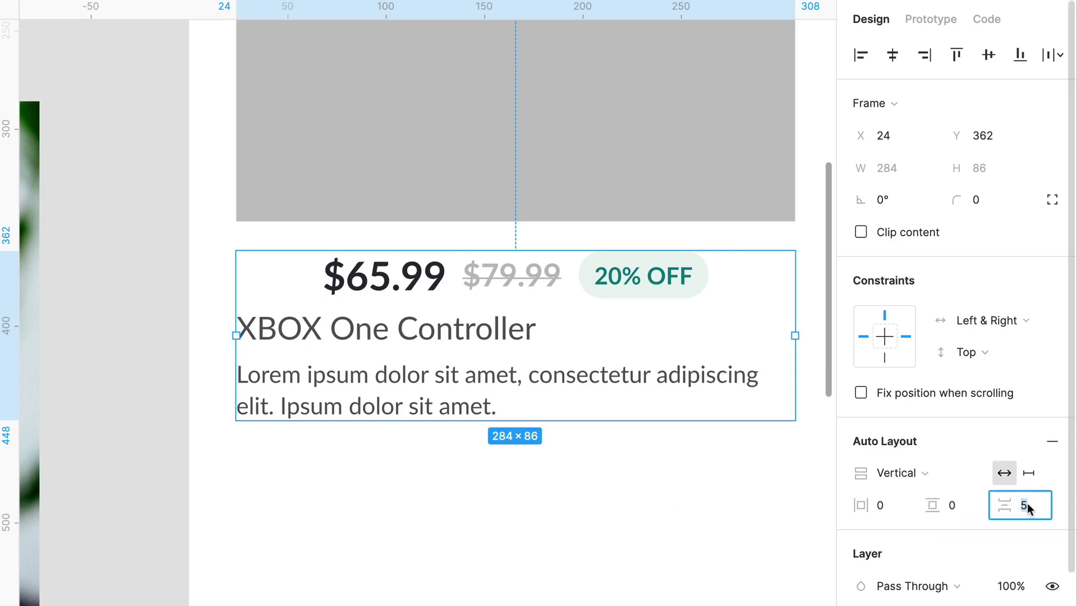
- Set the Card Details auto layout spacing to 4
text(0)
key(Return)
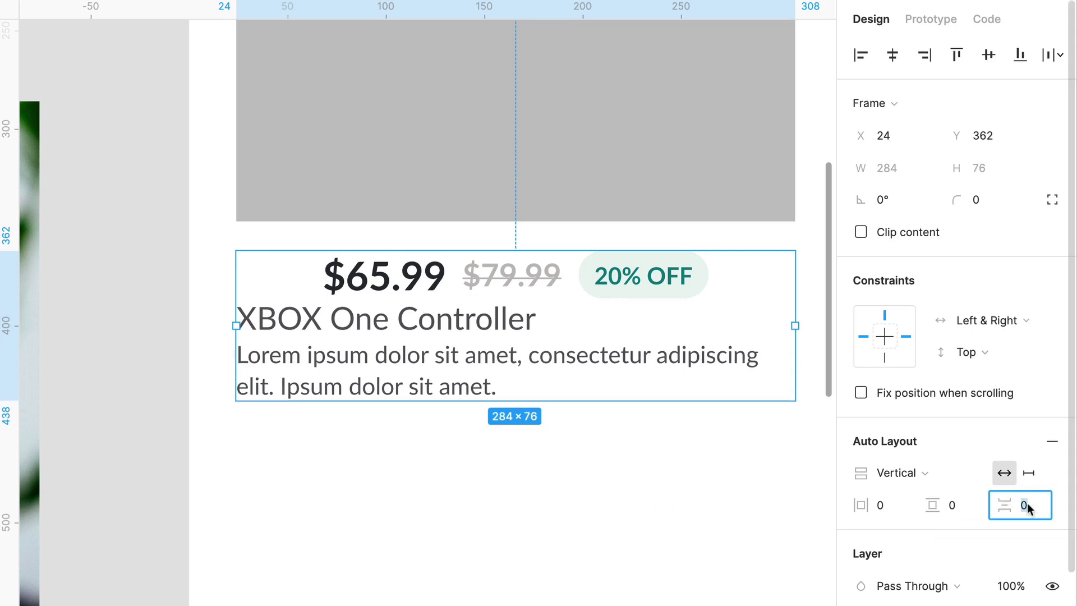
text(8)
key(Return)
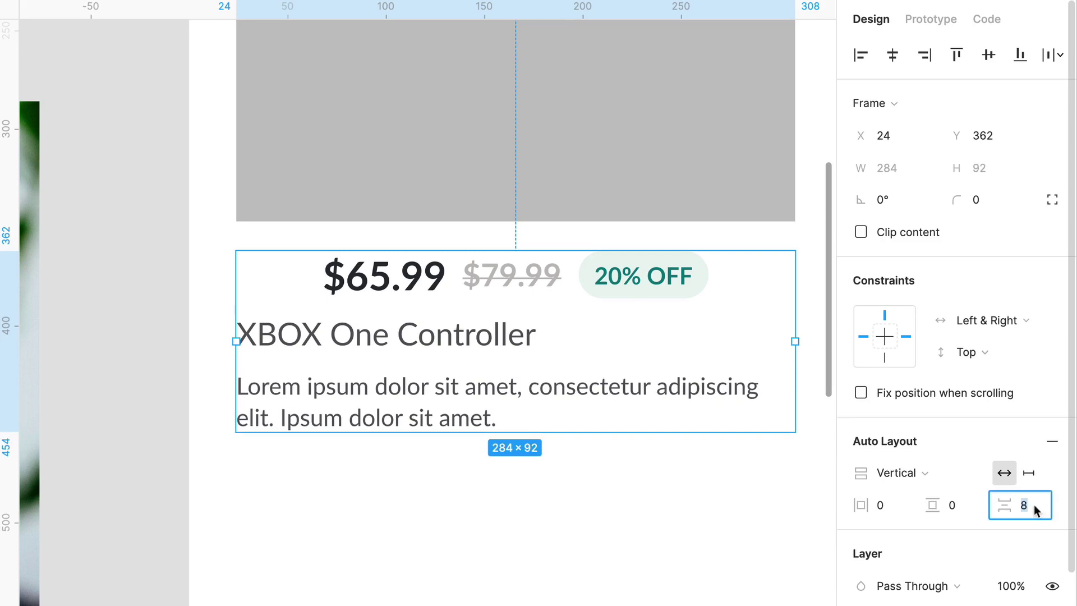
text(4)
key(Return)
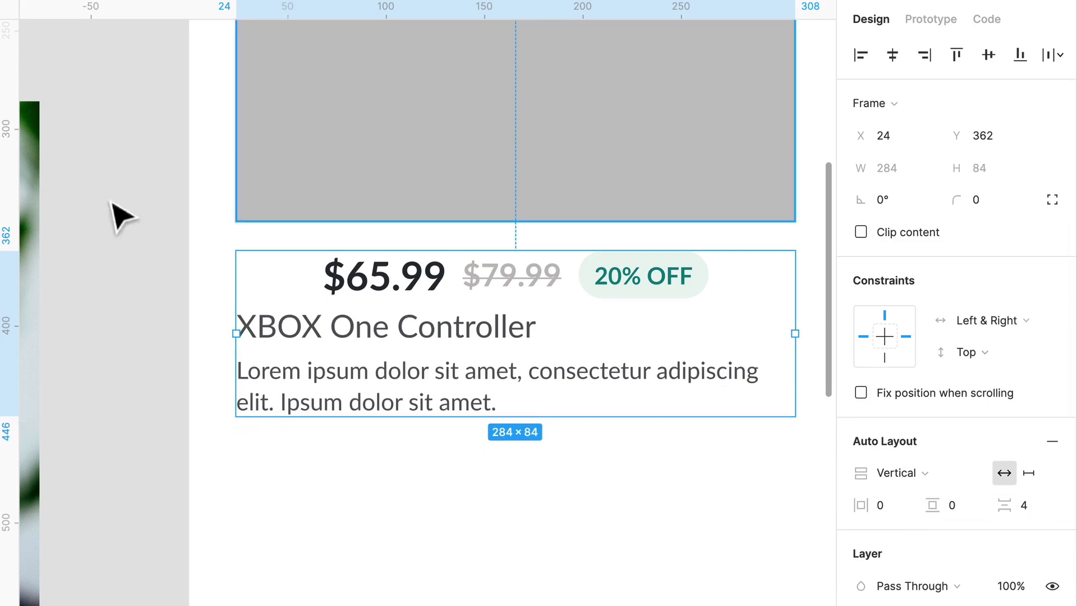
- Left-align the price row with the title and description
double_click(365, 292)
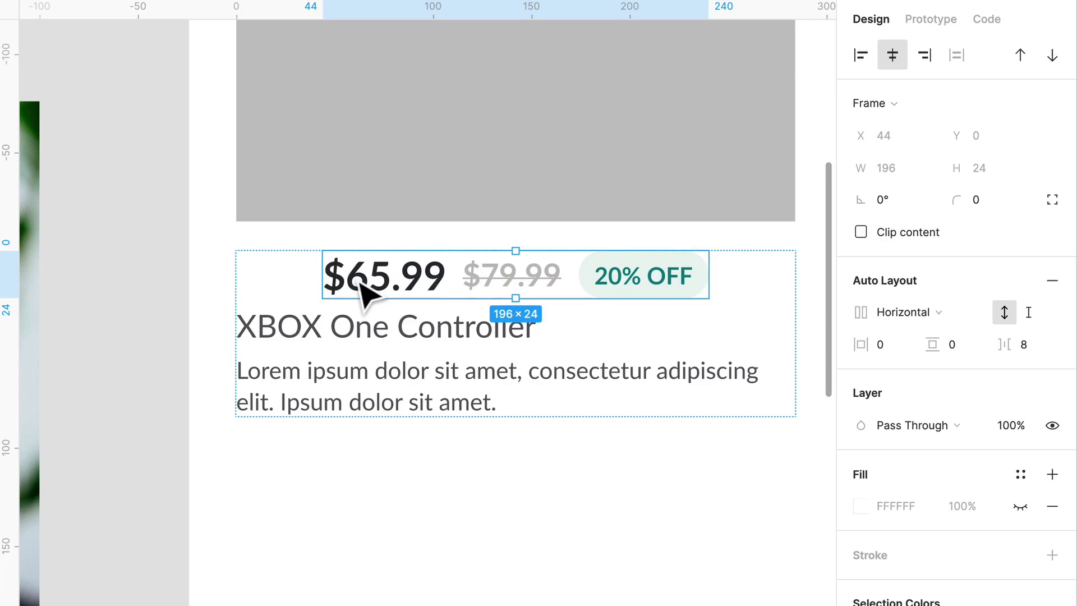
key(alt+a)
key(alt+d)
key(alt+a)
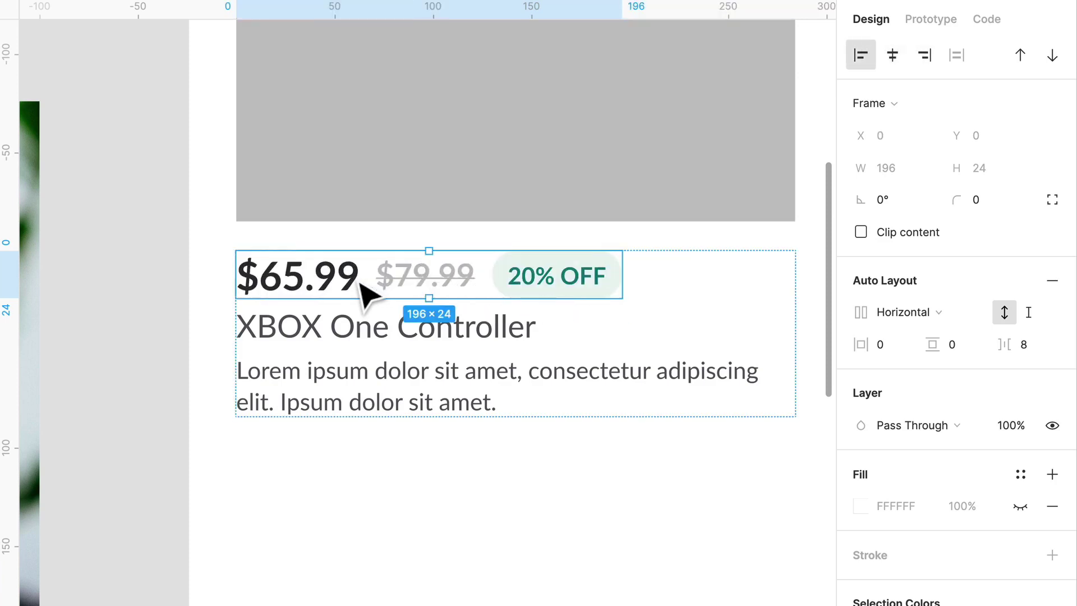
key(alt+d)
key(alt+h)
key(alt+a)
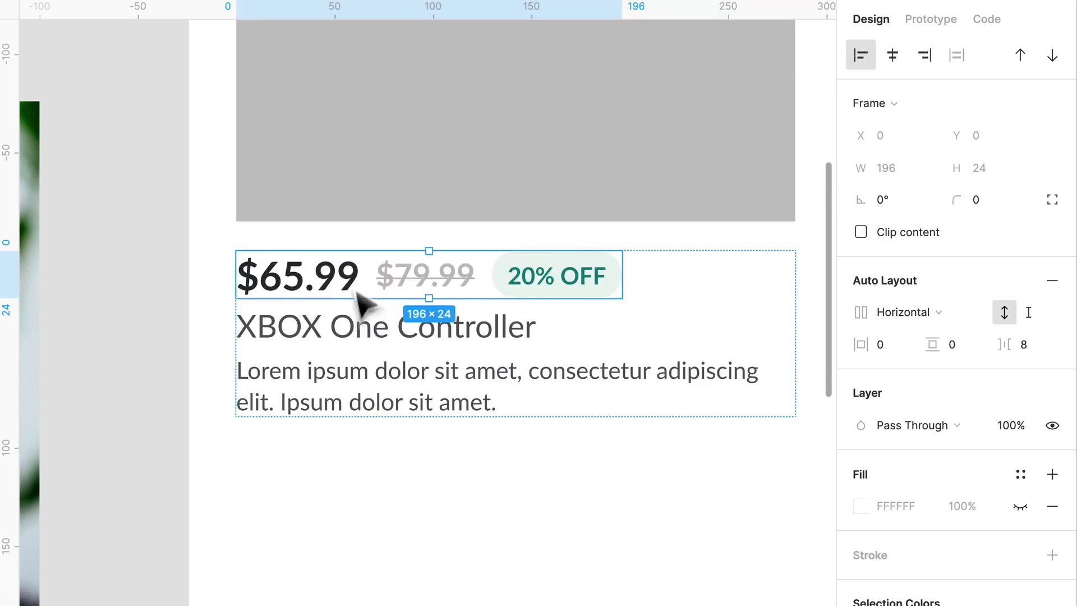
click(915, 65)
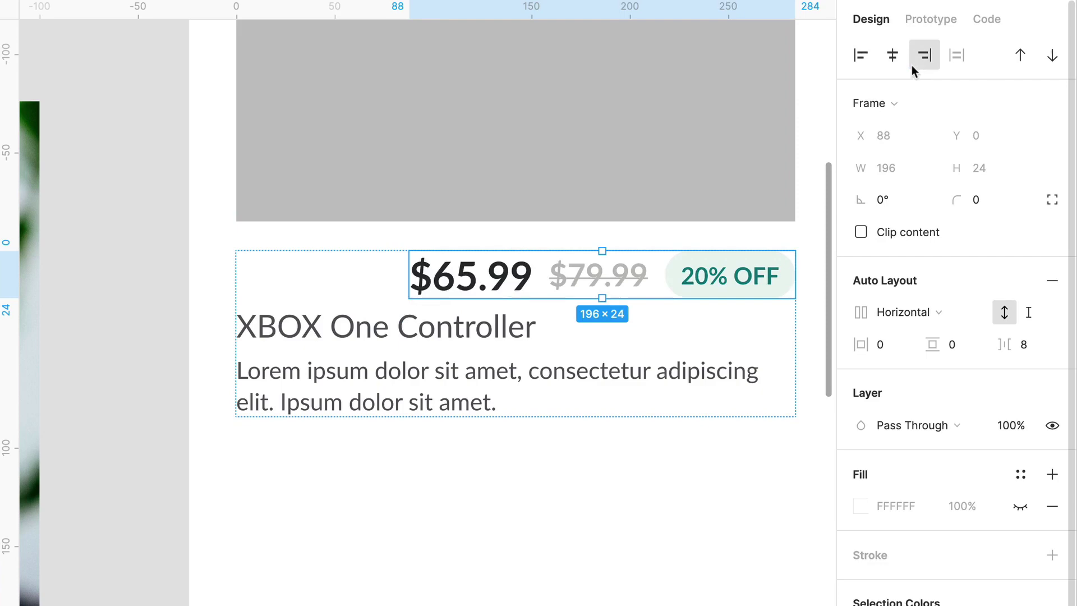
click(863, 66)
click(632, 510)
scroll(625, 510, up, 3)
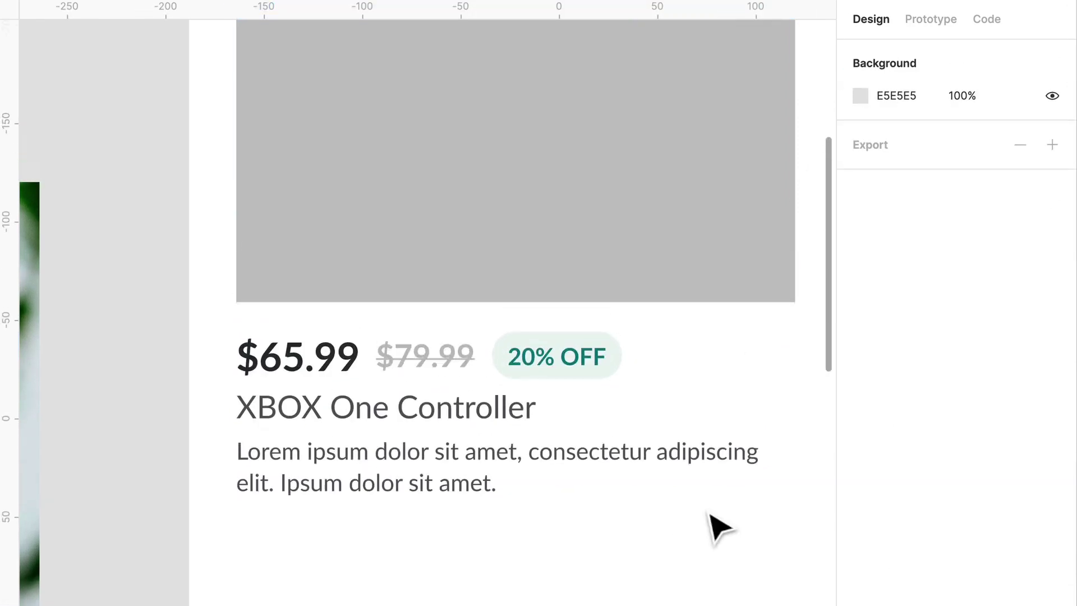
scroll(690, 533, down, 3)
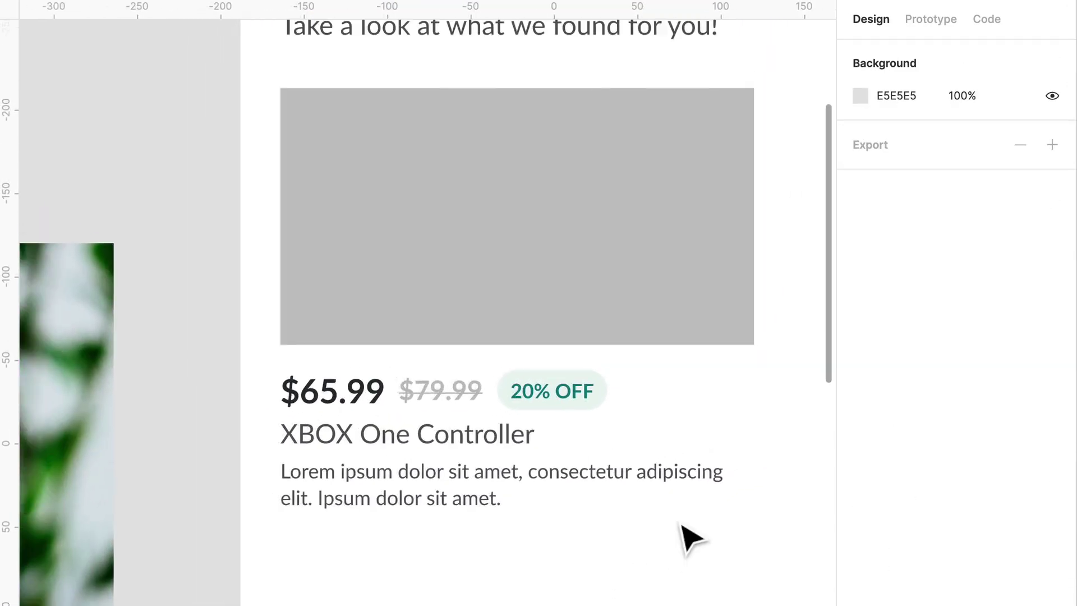
scroll(684, 533, up, 3)
scroll(685, 534, right, 5)
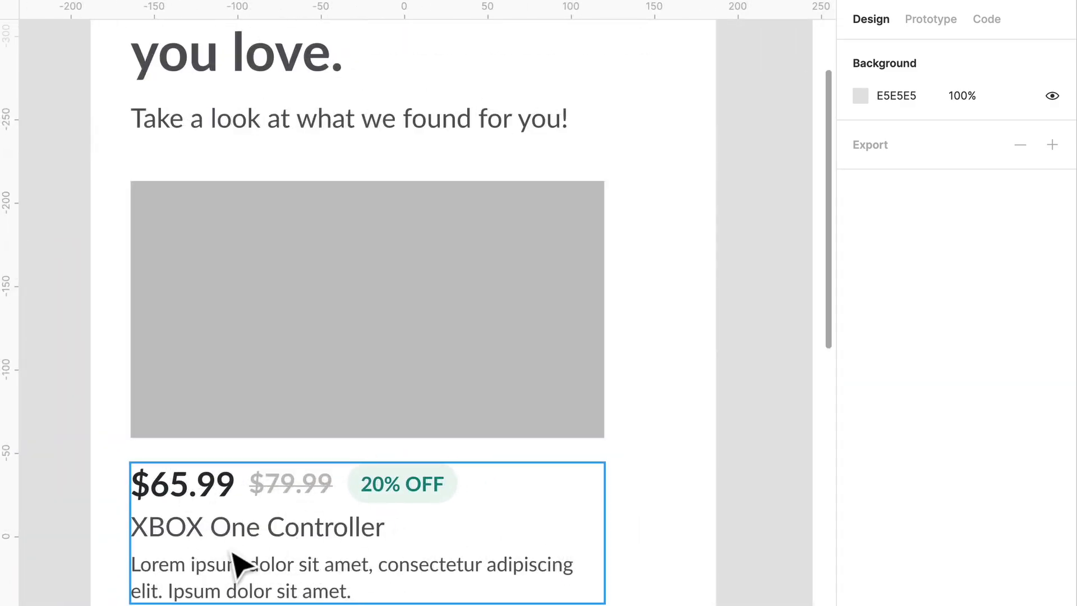
click(308, 519)
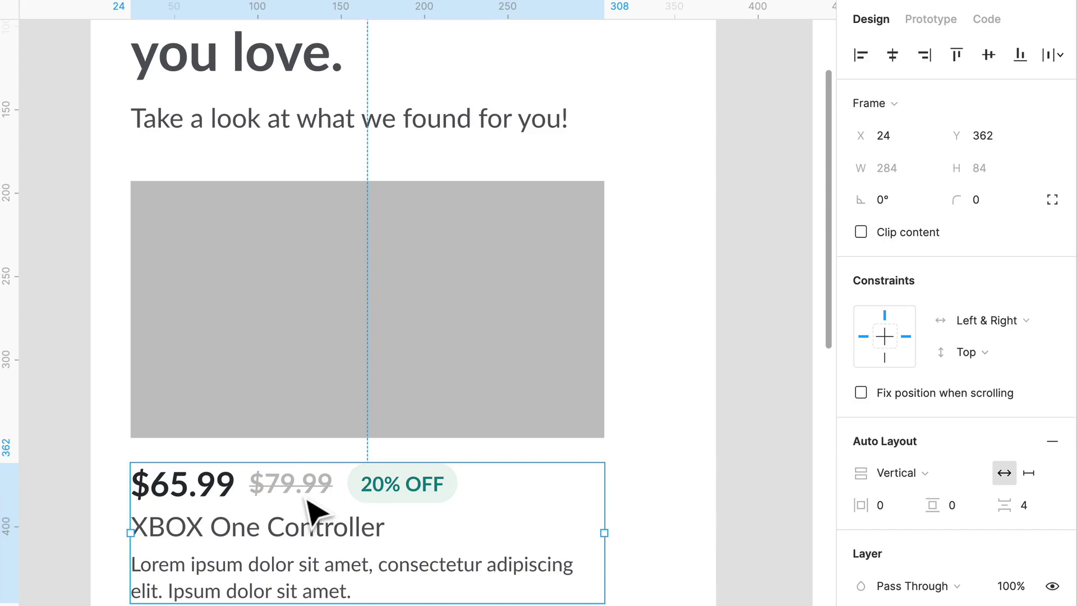
double_click(308, 499)
double_click(309, 499)
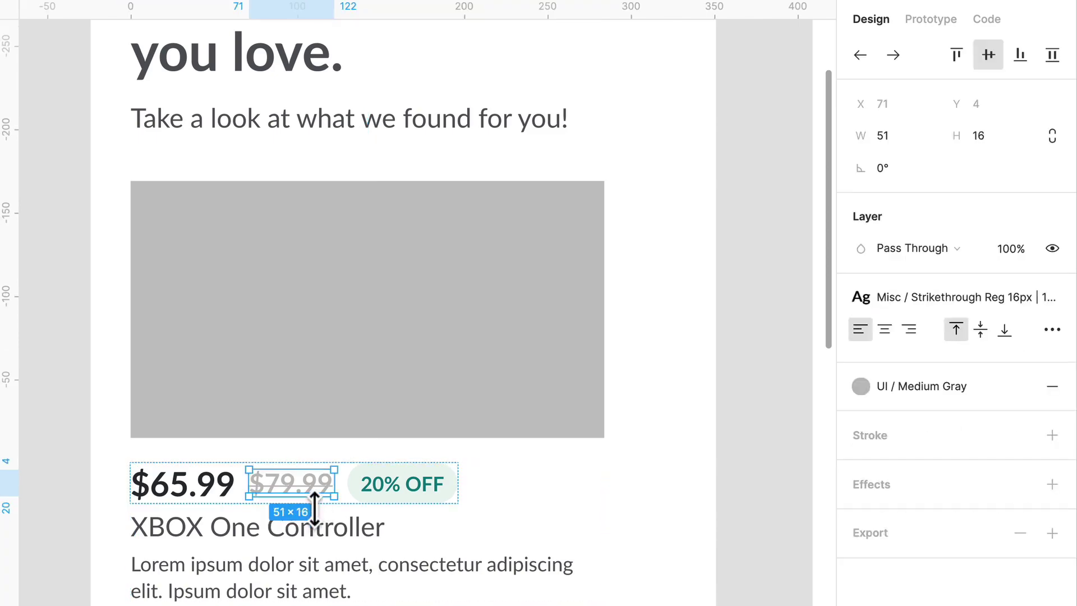
click(950, 298)
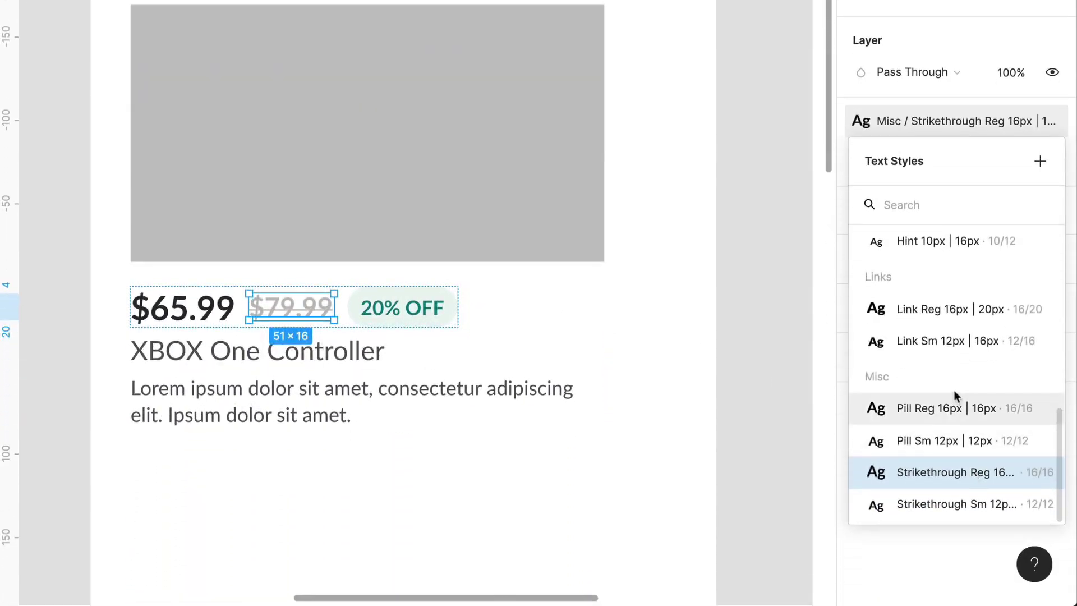
scroll(954, 337, up, 5)
scroll(951, 297, up, 10)
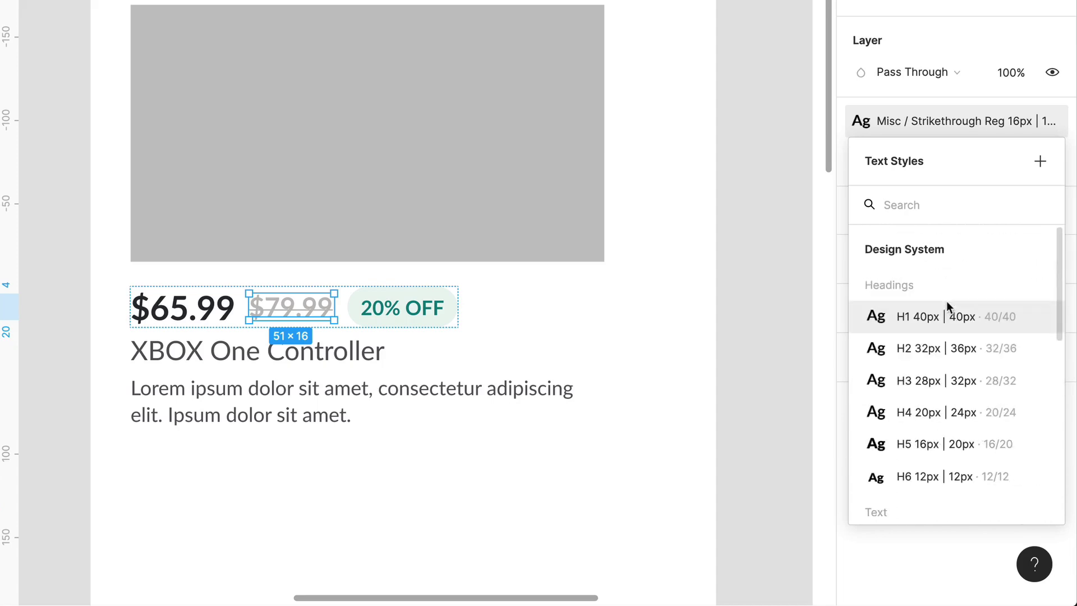
scroll(952, 441, down, 1)
click(950, 437)
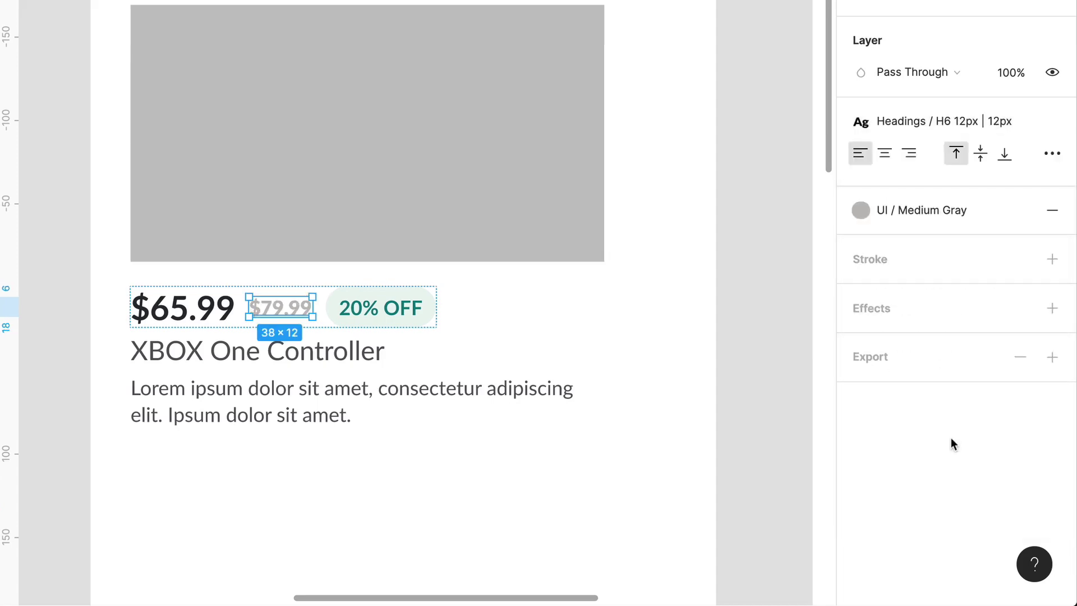
click(507, 482)
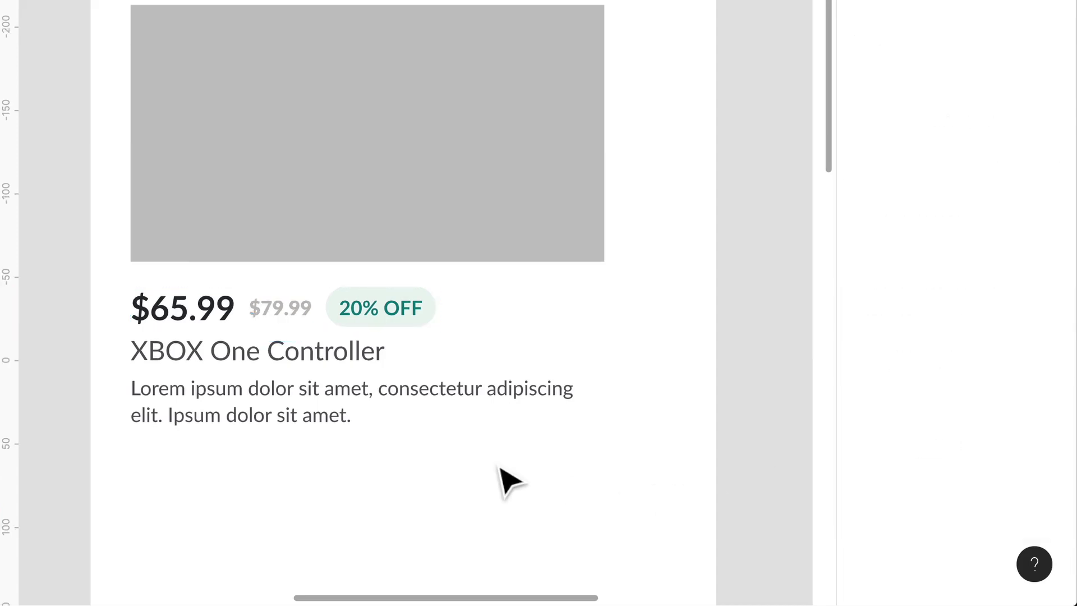
key(ctrl+z)
key(ctrl+z)
- Move the blurred-background controller photo onto the product card
click(478, 476)
scroll(311, 438, down, 2)
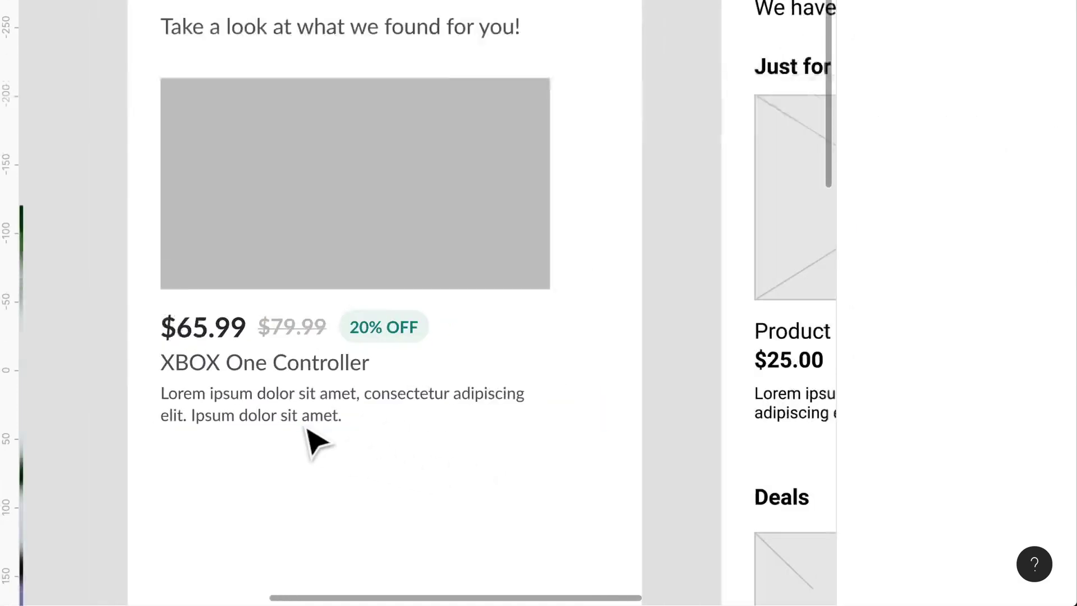
scroll(311, 437, down, 1)
drag(241, 428, 473, 354)
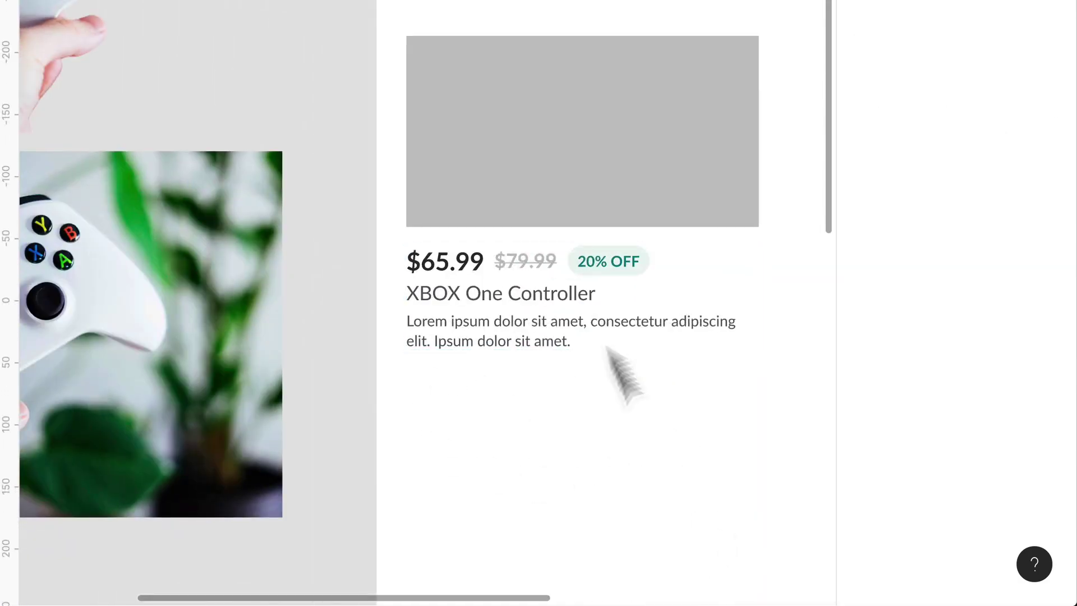
scroll(738, 473, up, 2)
scroll(737, 473, down, 4)
scroll(738, 474, down, 3)
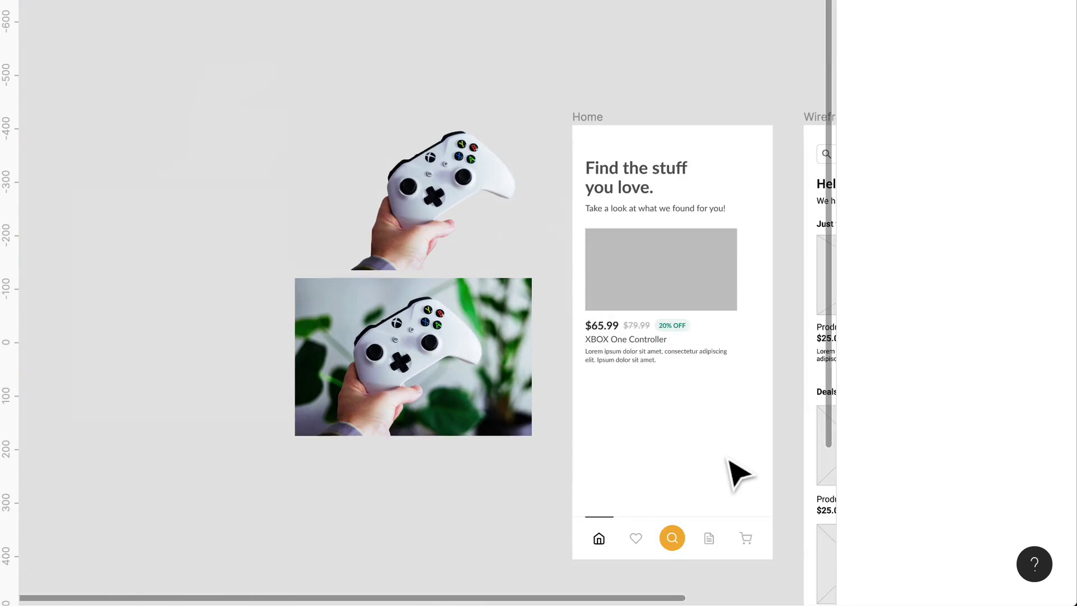
scroll(738, 473, up, 2)
drag(738, 474, 589, 426)
scroll(507, 392, up, 2)
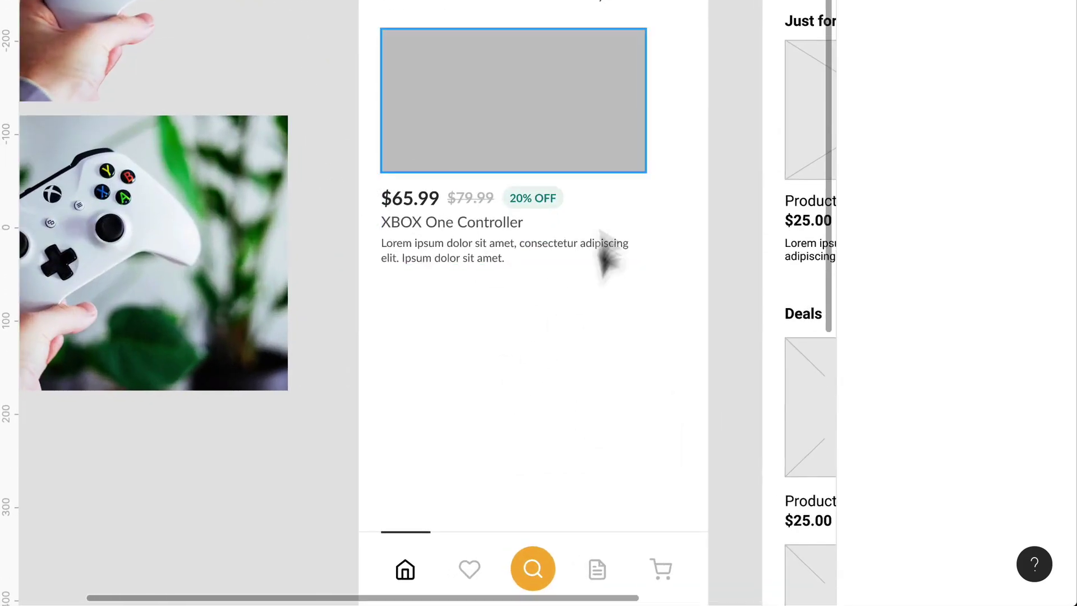
scroll(577, 361, right, 3)
scroll(639, 212, up, 2)
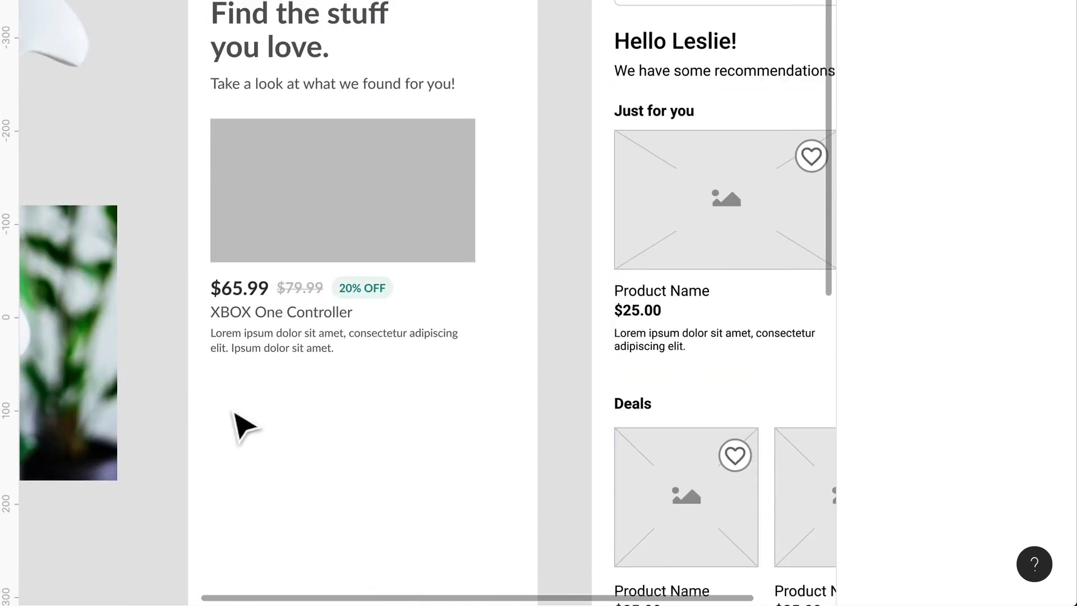
scroll(240, 425, left, 4)
scroll(240, 425, down, 1)
click(165, 70)
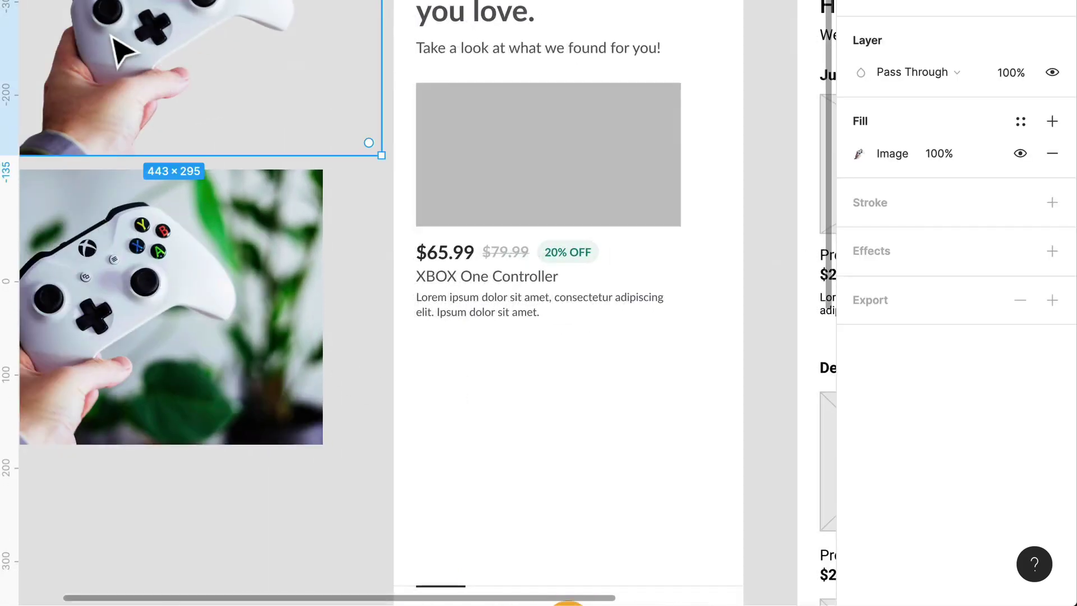
click(163, 317)
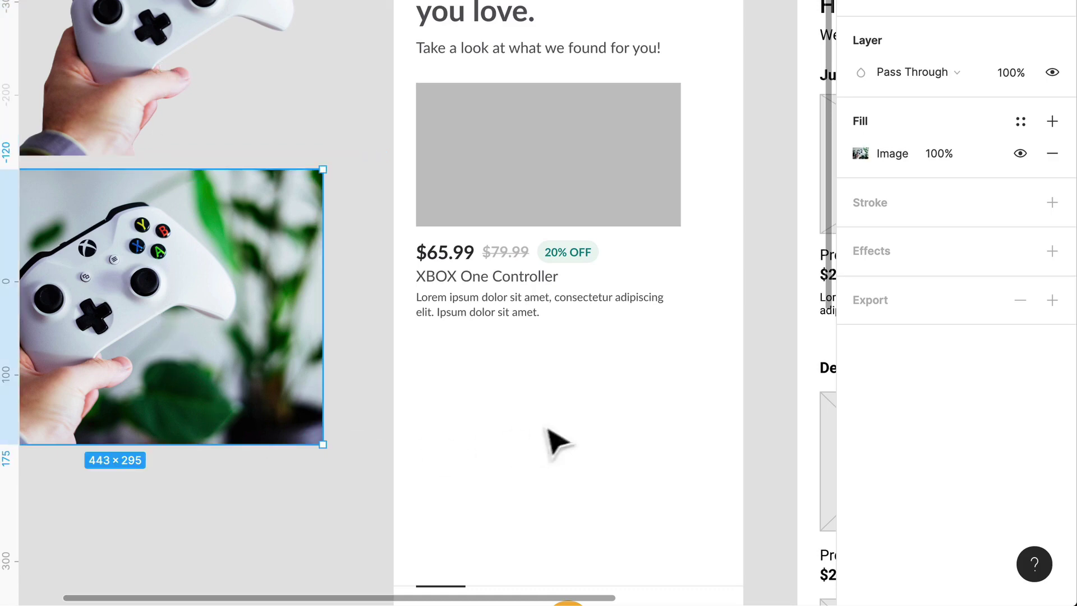
drag(238, 348, 693, 209)
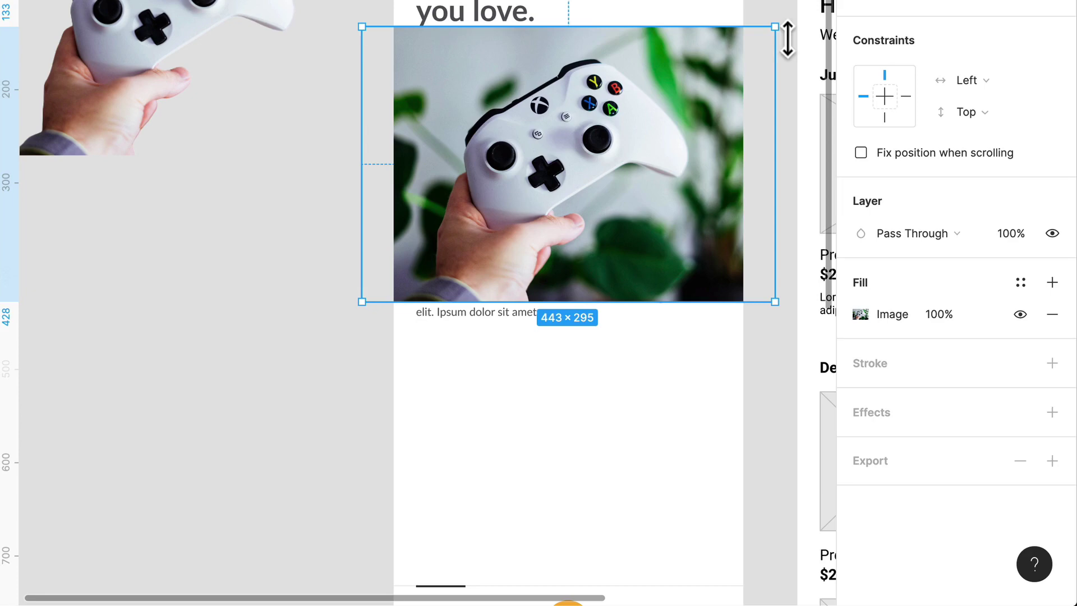
- Resize the photo to 284×154 over the card's grey image placeholder
drag(788, 40, 683, 96)
scroll(443, 165, up, 2)
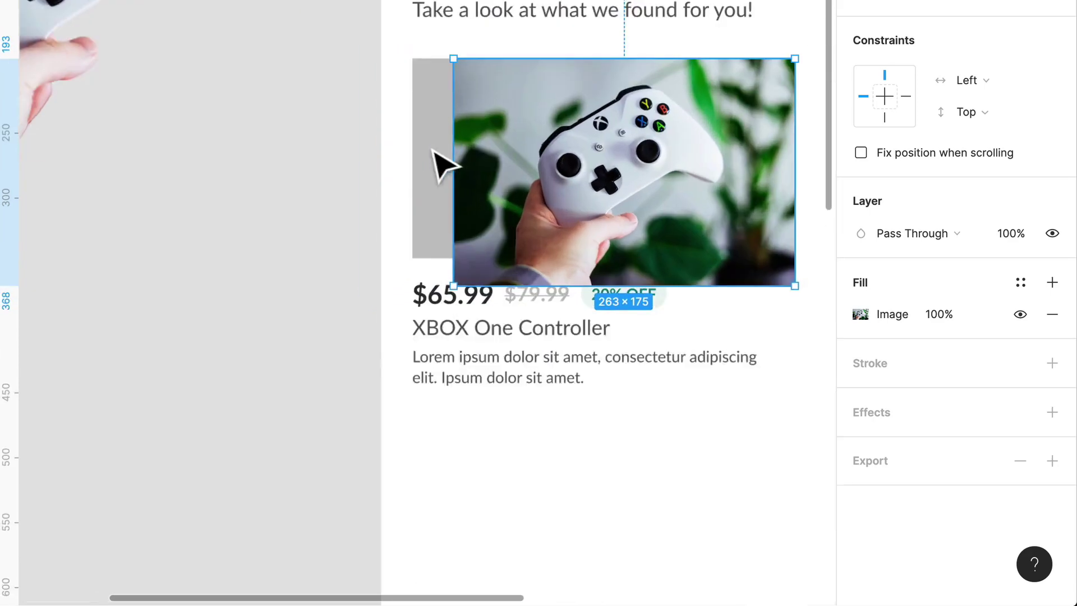
scroll(443, 166, down, 1)
drag(611, 168, 588, 187)
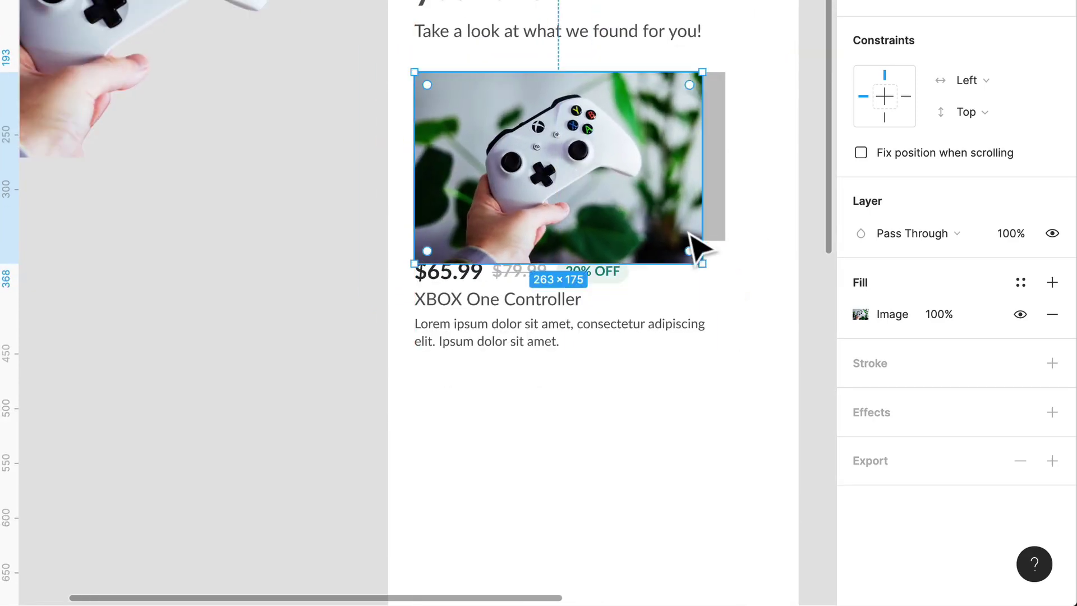
mouse_move(713, 253)
mouse_down()
mouse_move(743, 235)
mouse_move(702, 220)
mouse_move(709, 260)
mouse_up()
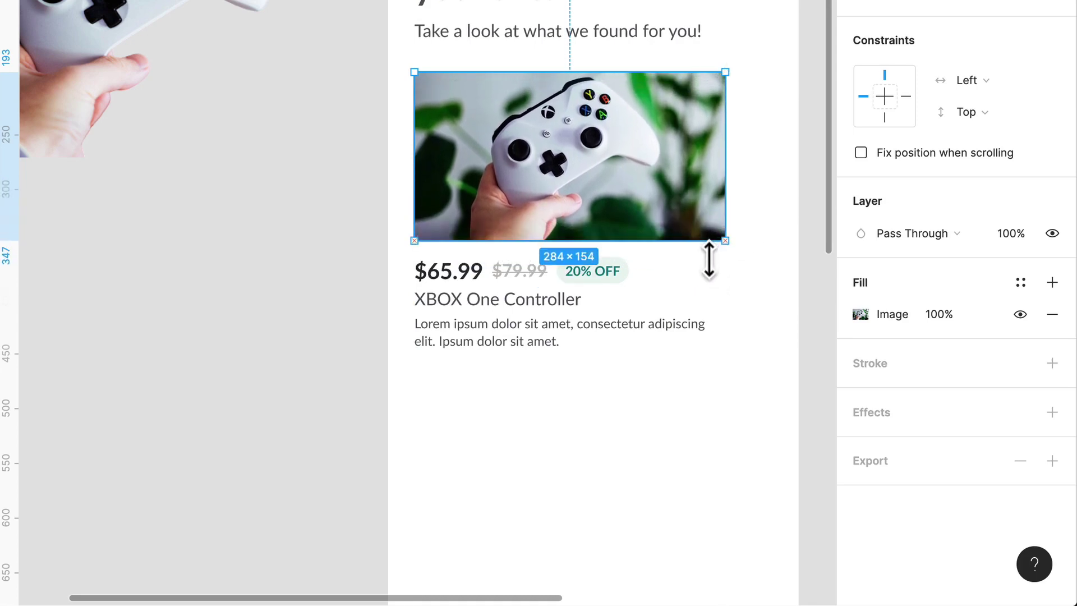
mouse_move(689, 73)
mouse_down()
mouse_move(686, 128)
mouse_move(678, 84)
mouse_up()
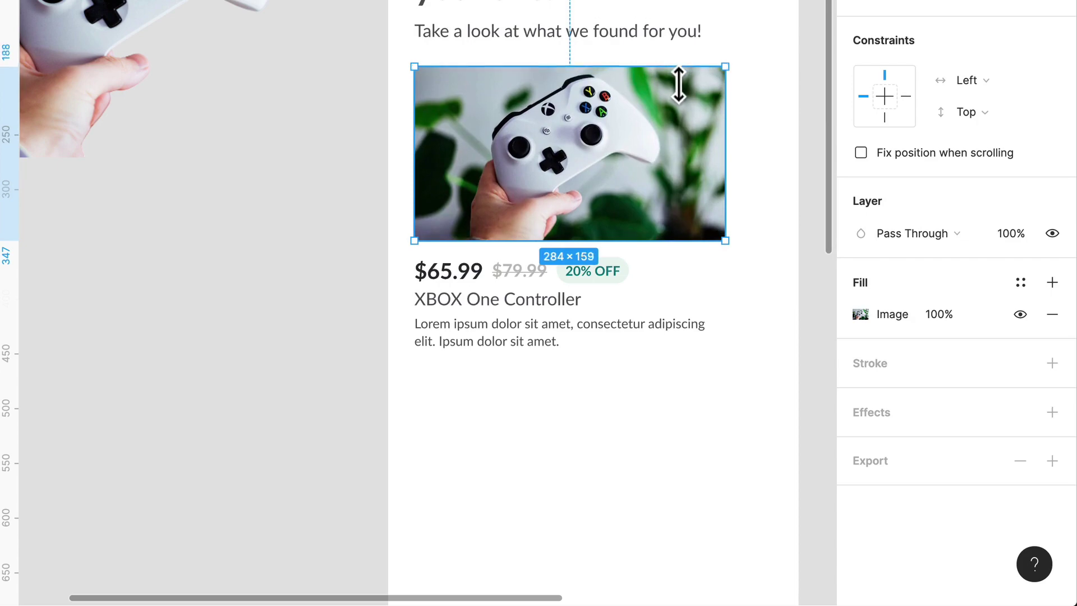
click(550, 443)
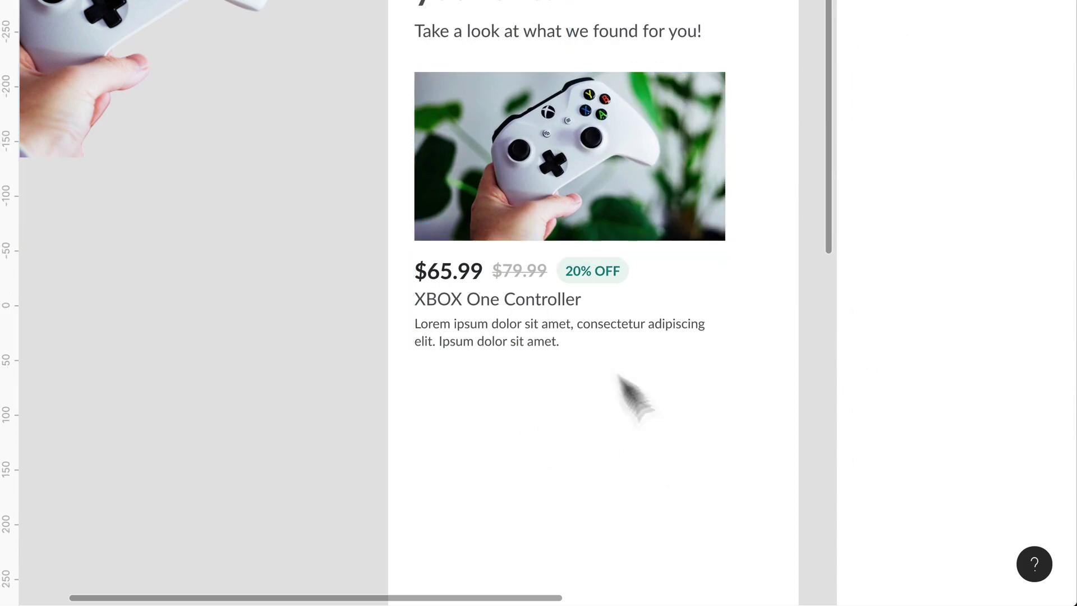
- Duplicate the product card just below the original
click(486, 223)
drag(486, 223, 563, 508)
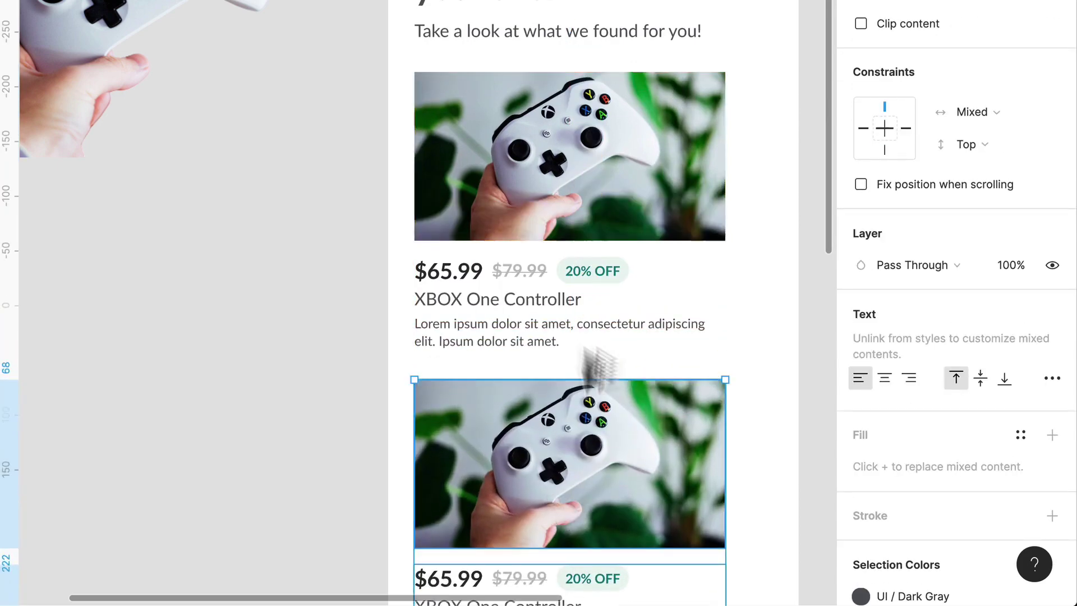
click(613, 185)
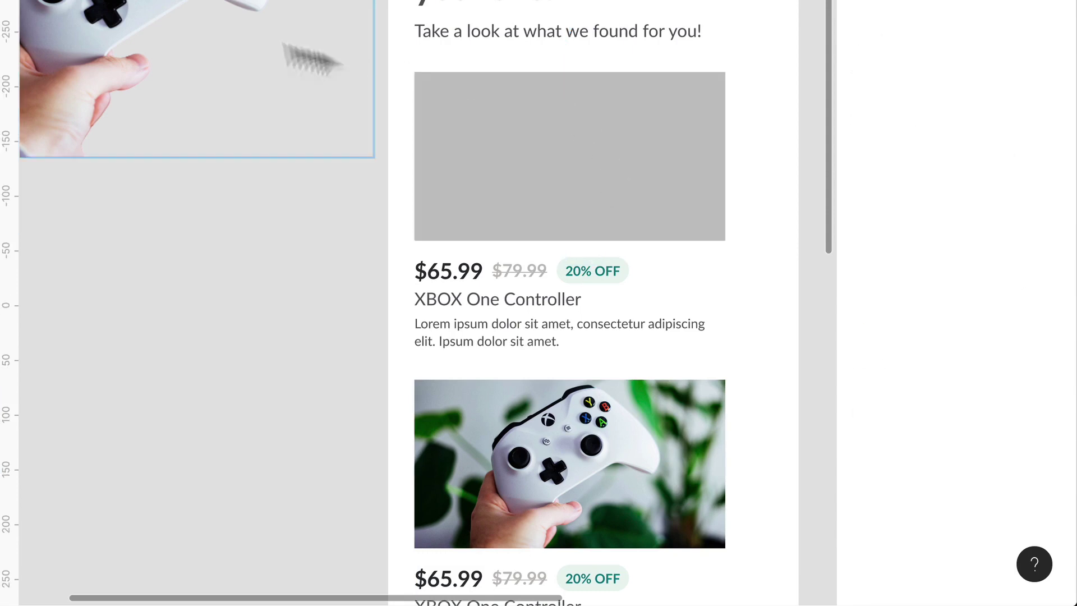
- Place the cut-out controller photo in the first card, sized 284×154 over the placeholder
click(151, 8)
drag(151, 8, 618, 160)
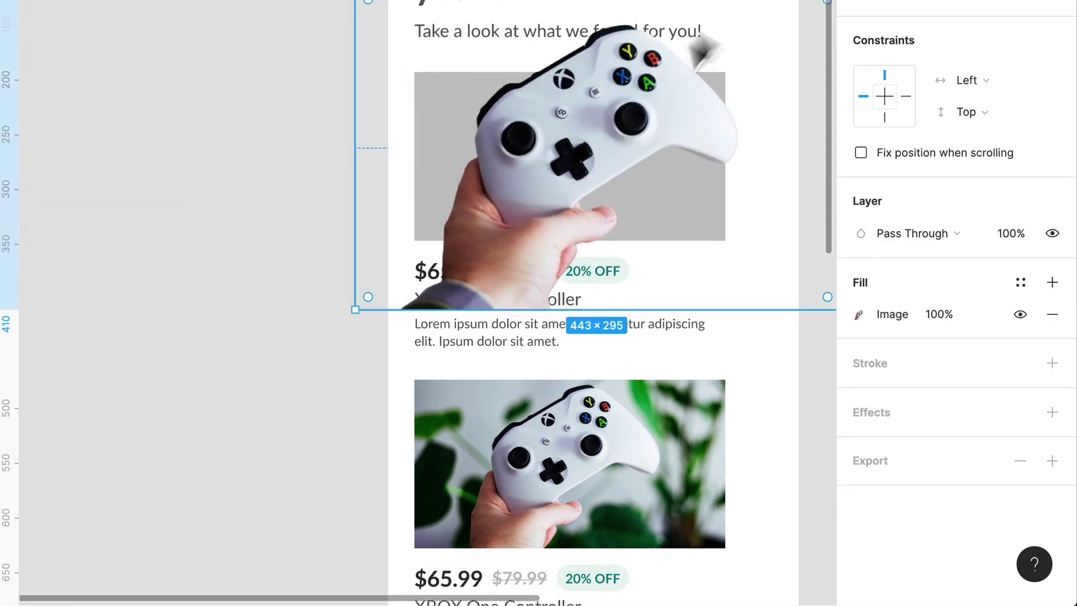
drag(372, 10, 464, 91)
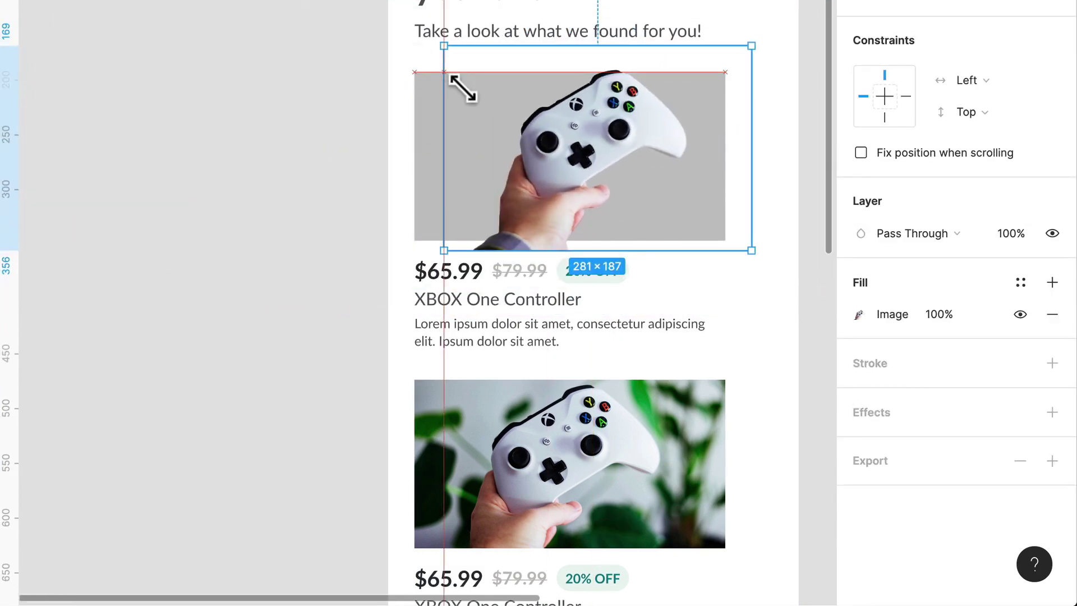
scroll(645, 135, up, 3)
drag(634, 123, 537, 126)
drag(769, 81, 808, 89)
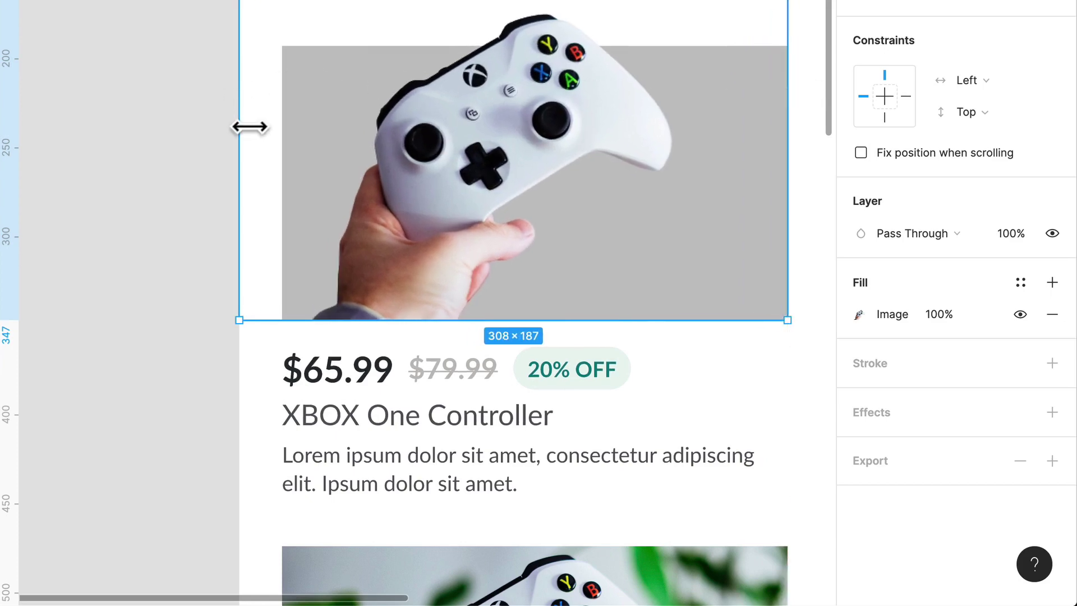
drag(249, 126, 282, 127)
drag(505, 11, 498, 58)
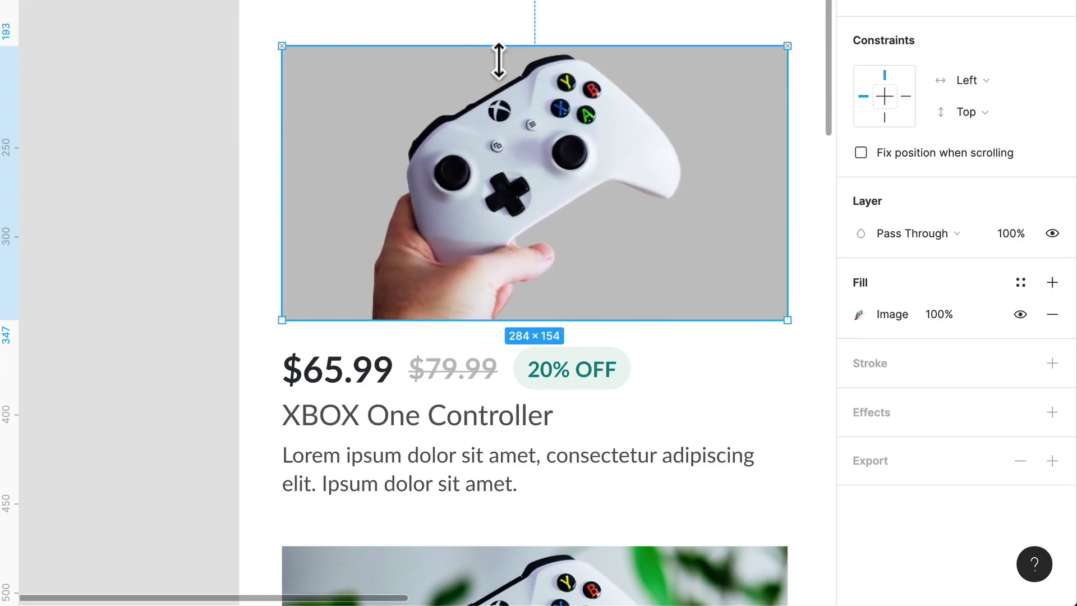
scroll(611, 191, down, 1)
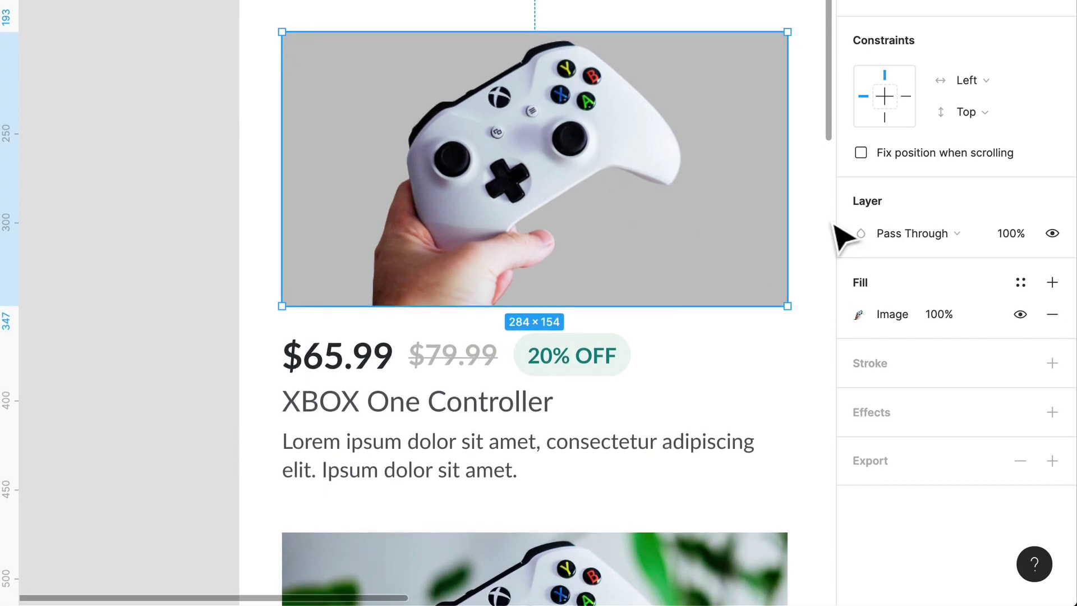
- Rename the controller photo layer to 'Image' and lock it
scroll(596, 228, down, 1)
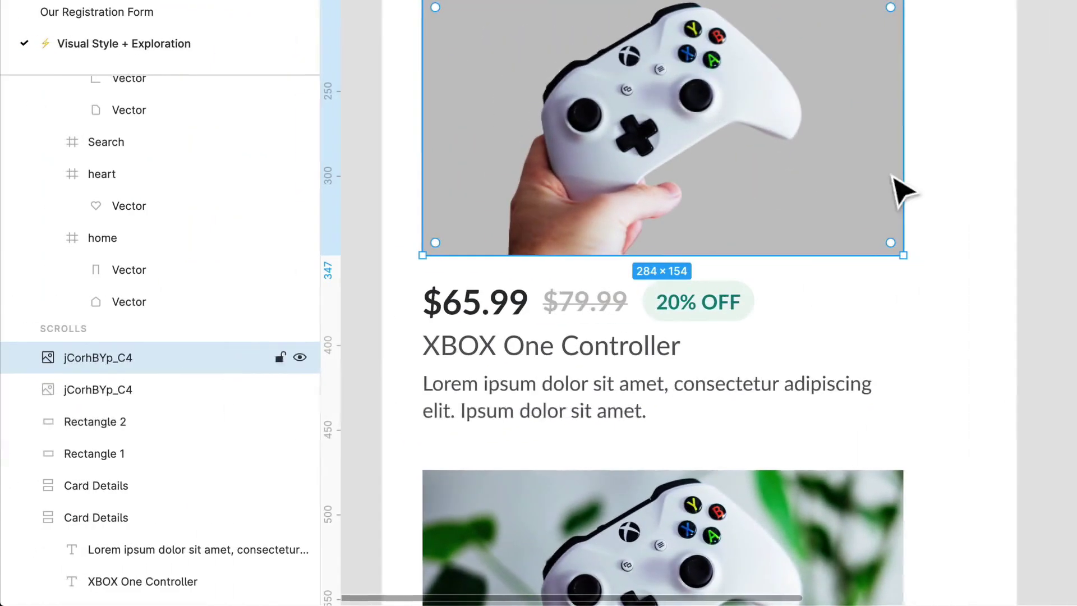
double_click(179, 365)
text(Im)
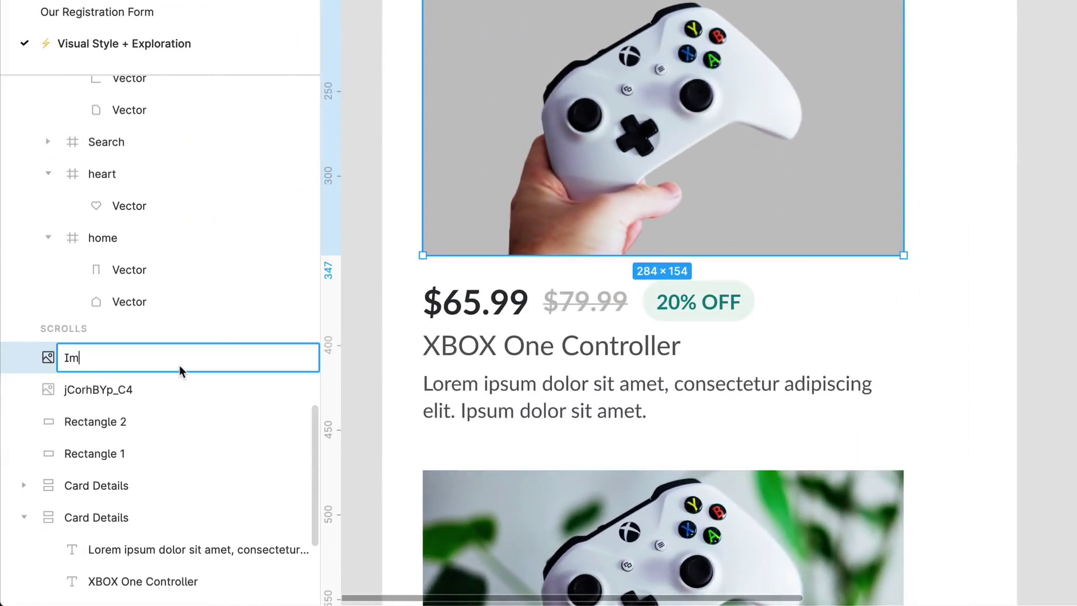
text(age)
key(Return)
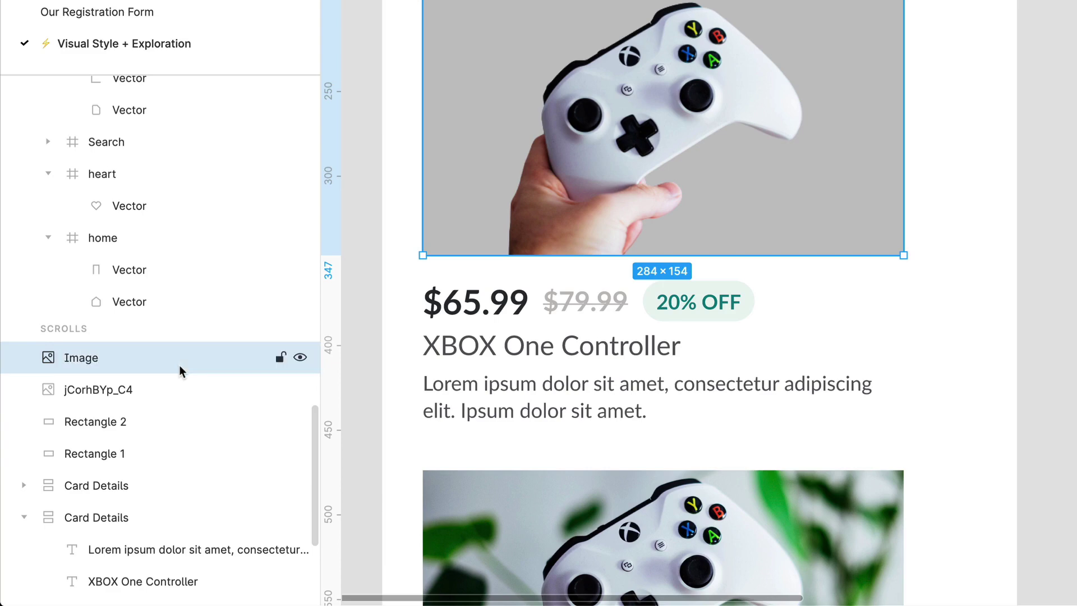
right_click(725, 107)
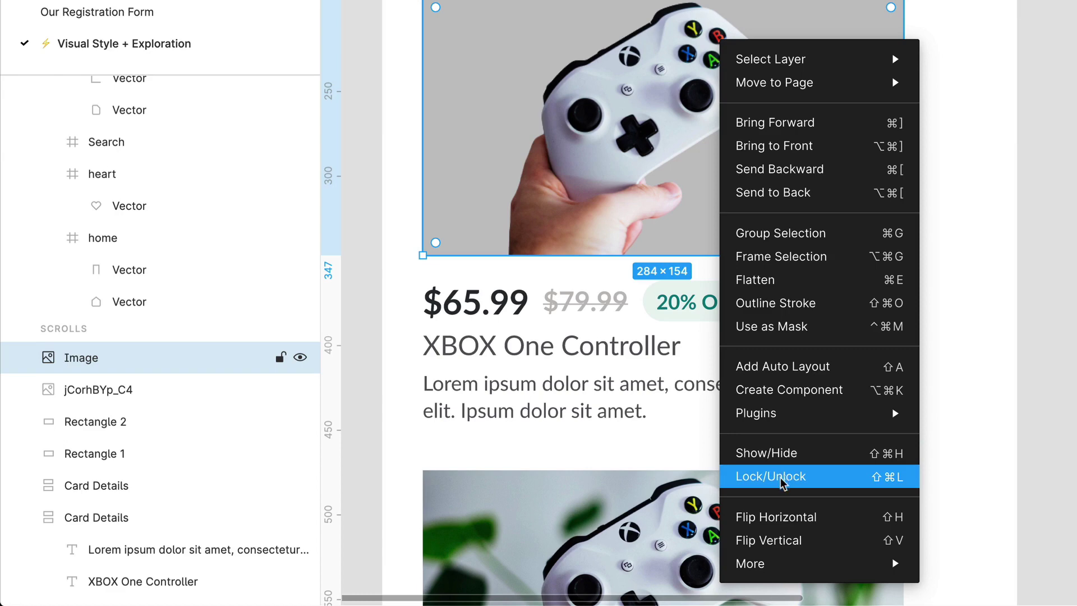
click(855, 487)
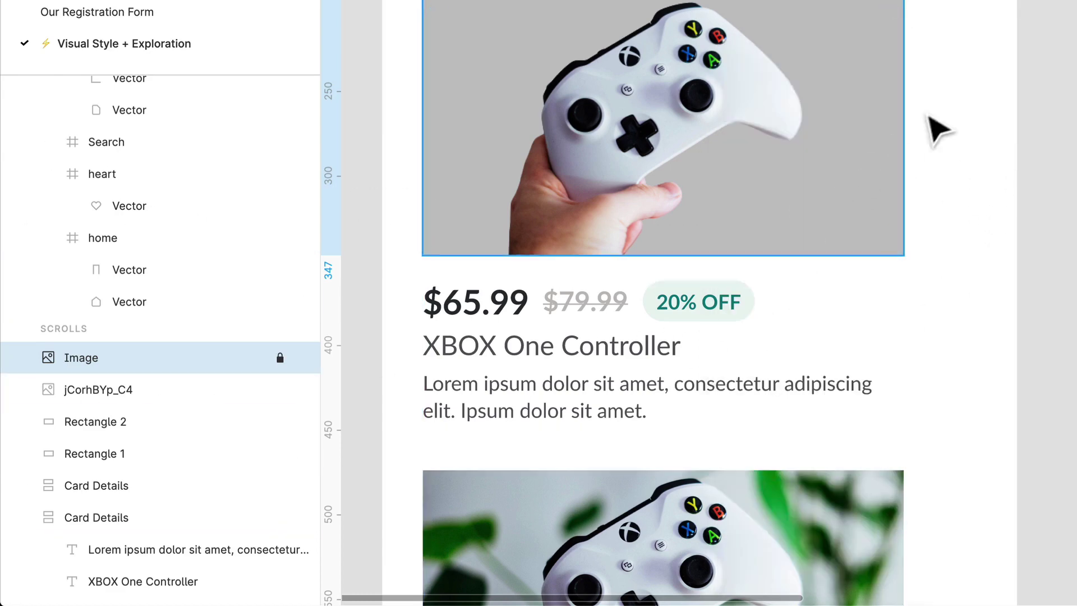
- Fill the rectangle behind the controller with Primary / Teal Muted and shorten it to 85 px
click(830, 169)
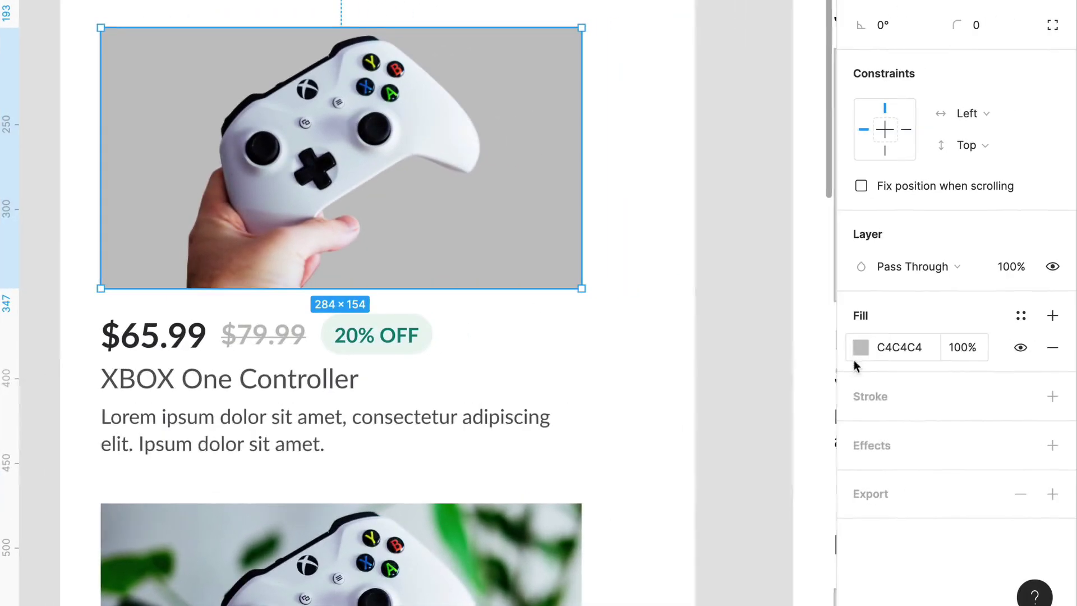
click(1068, 326)
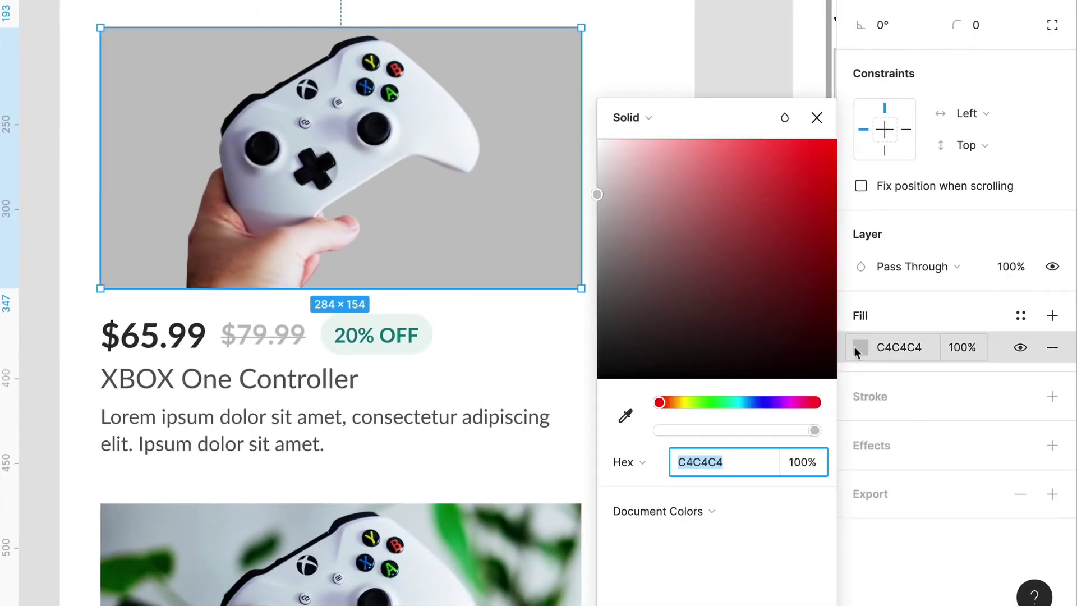
click(1017, 316)
click(971, 428)
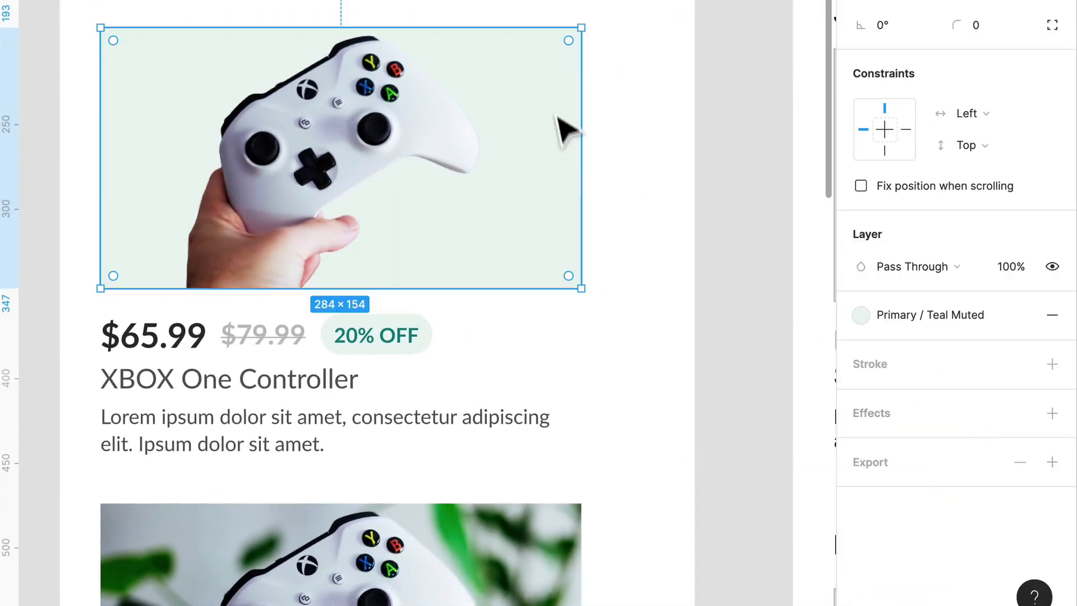
drag(567, 48, 560, 162)
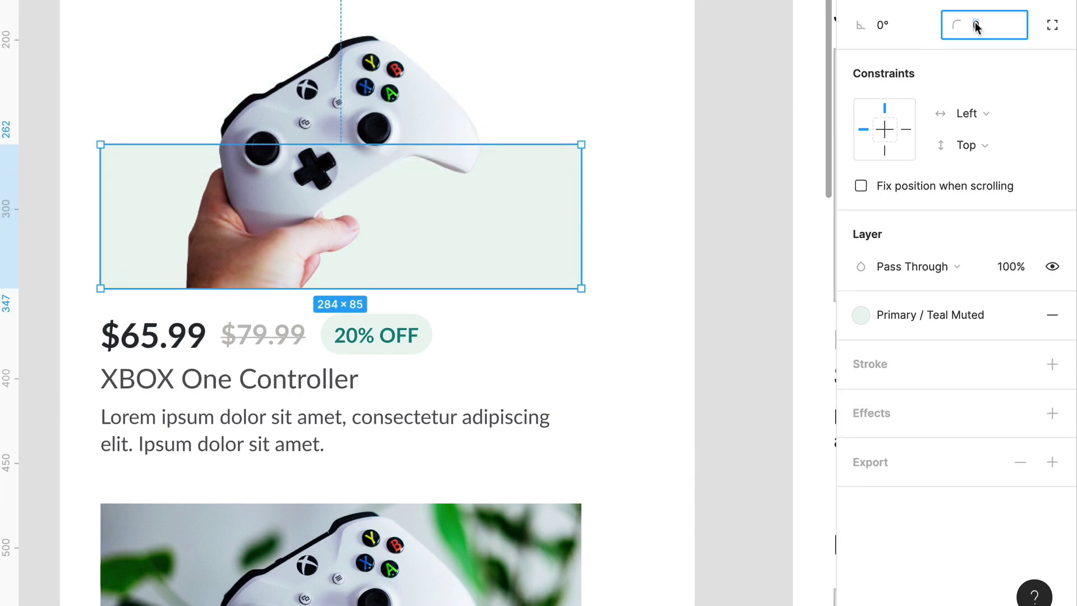
- Switch the rectangle's fill to Primary / Teal and set its corner radius to 5
text(10)
key(Return)
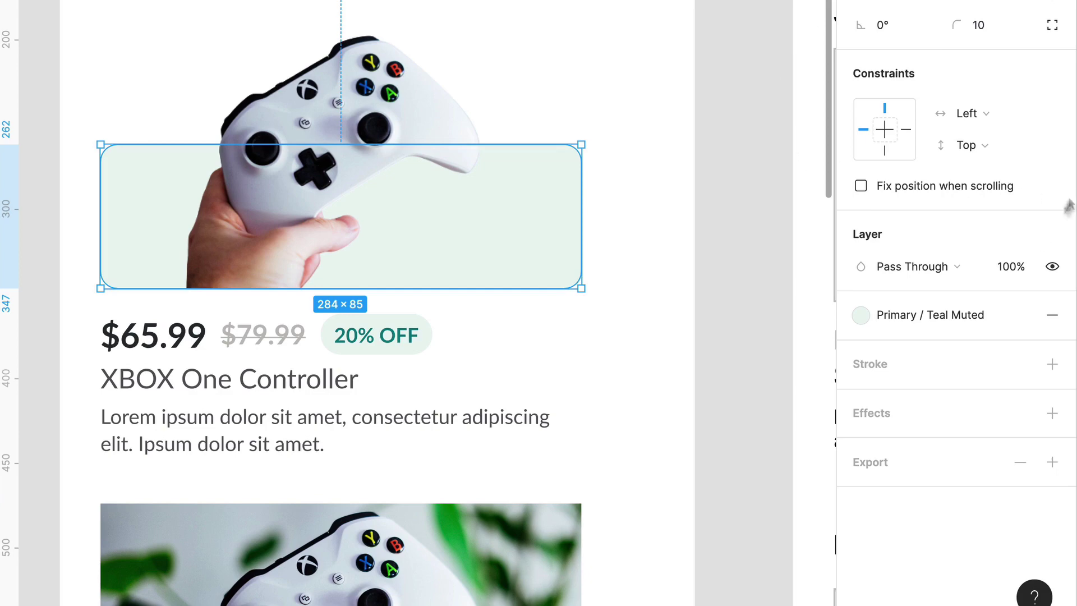
click(943, 313)
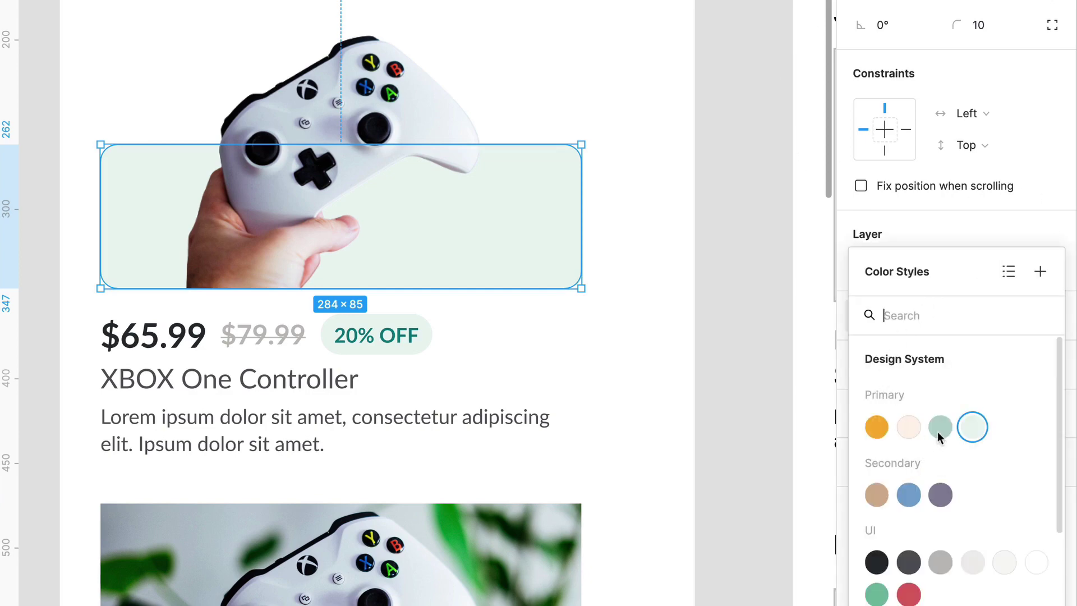
click(940, 429)
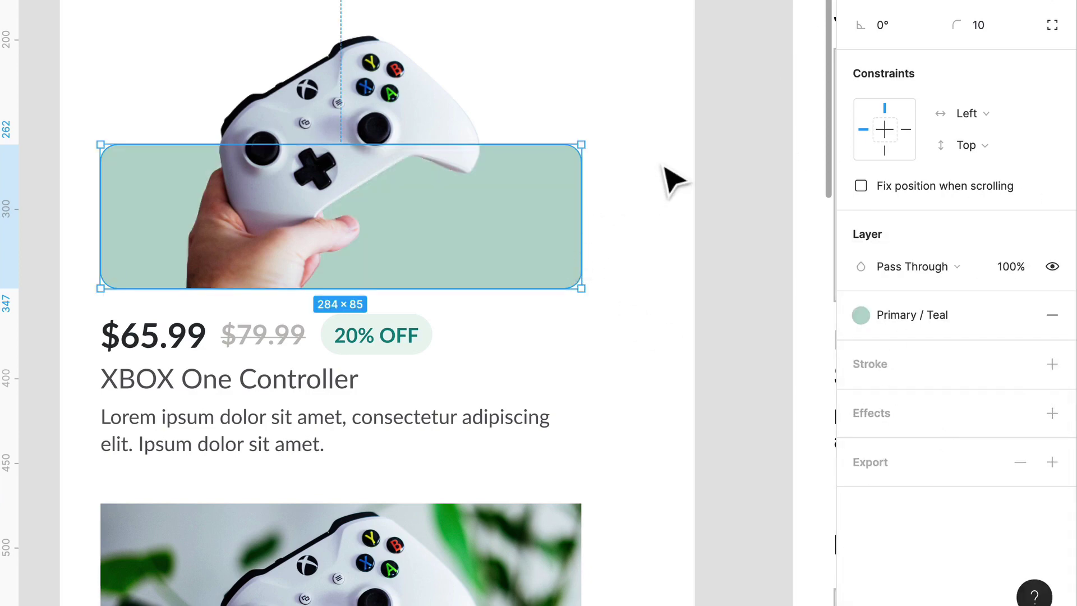
text(5)
key(Return)
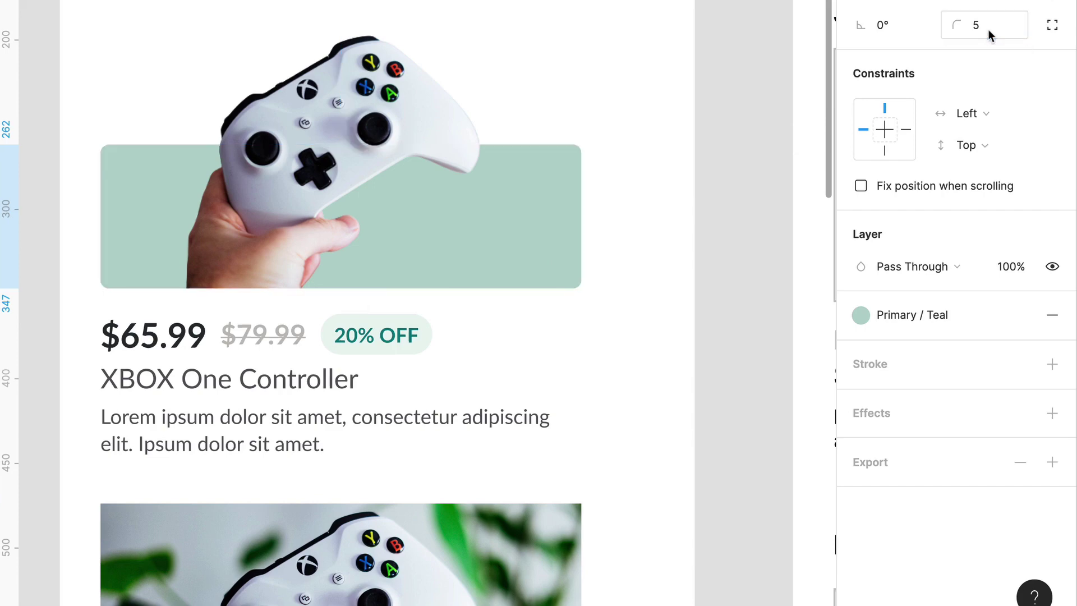
click(629, 174)
scroll(633, 175, down, 3)
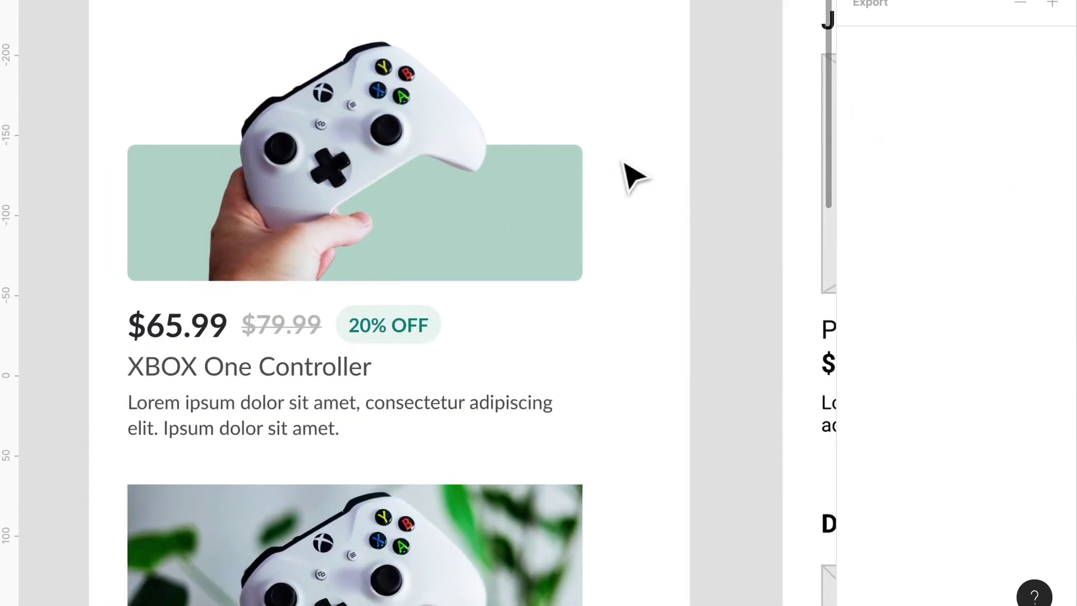
scroll(624, 164, down, 1)
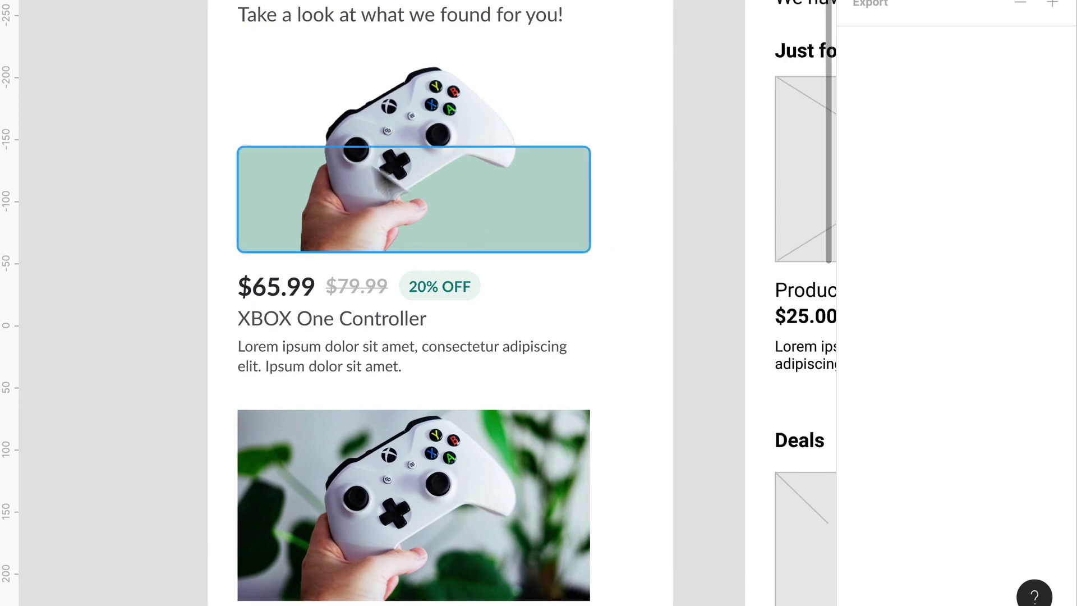
scroll(611, 261, down, 5)
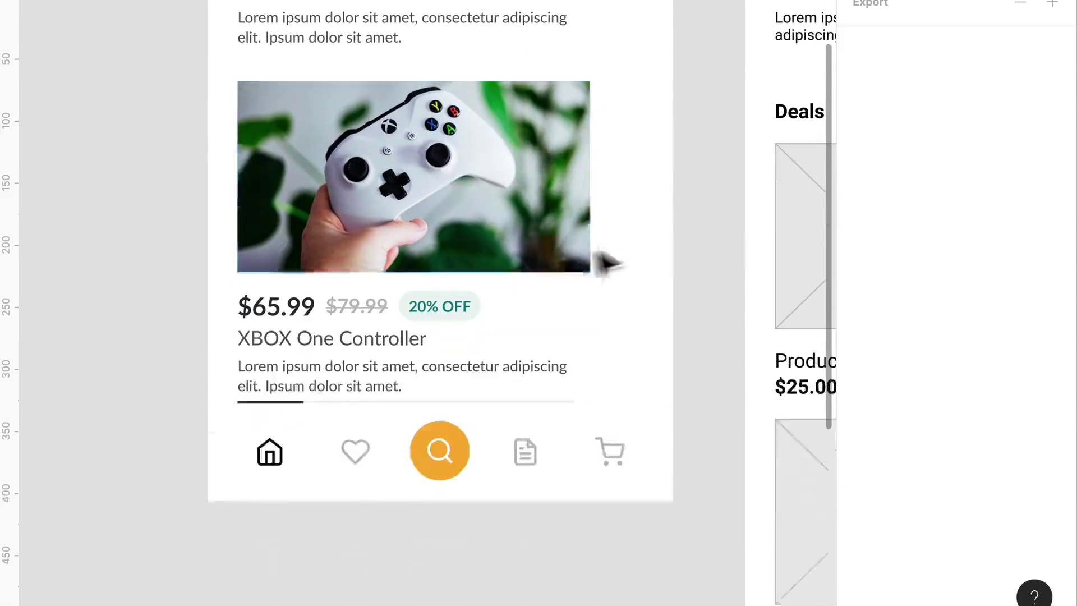
scroll(609, 294, up, 3)
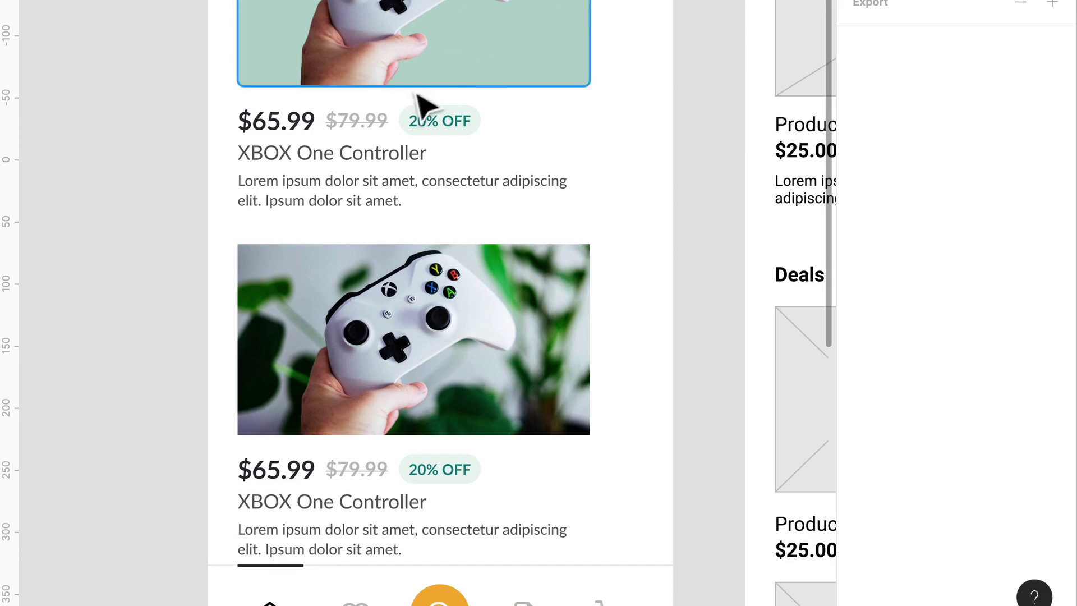
scroll(420, 109, up, 3)
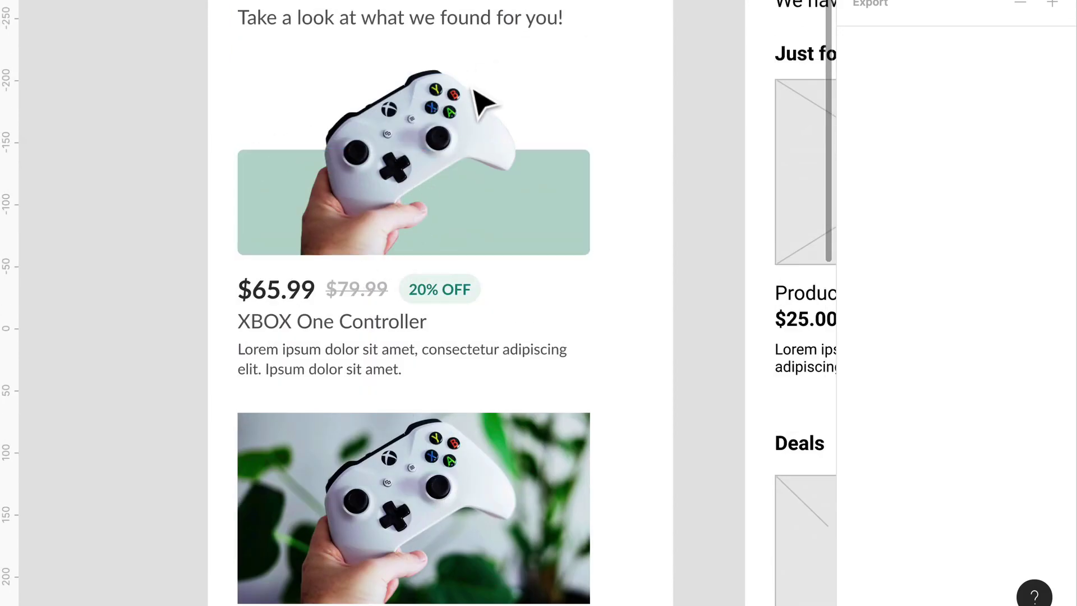
scroll(499, 211, down, 3)
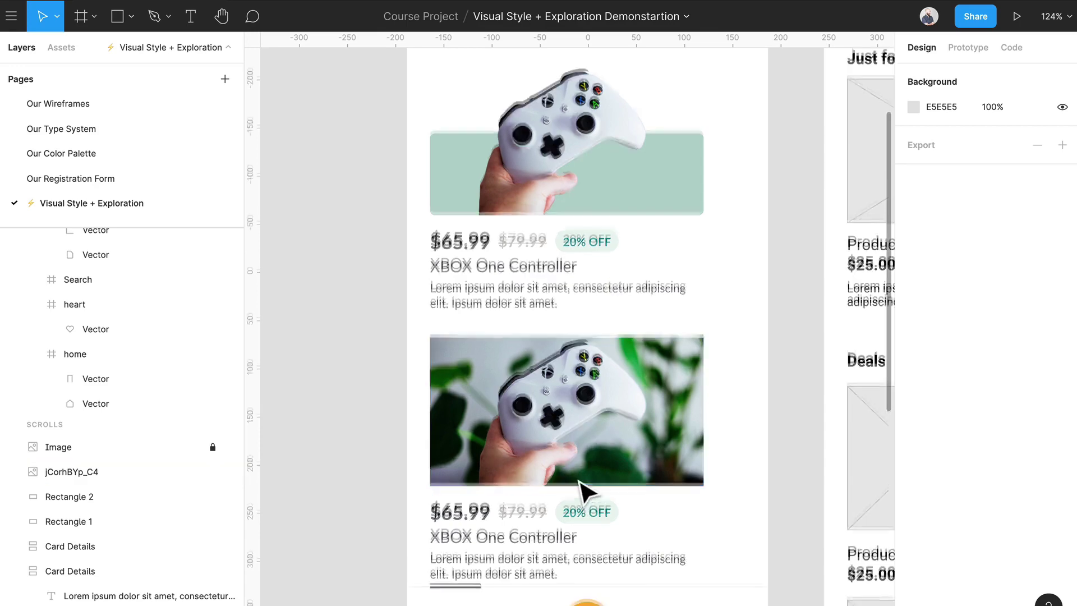
scroll(580, 490, up, 3)
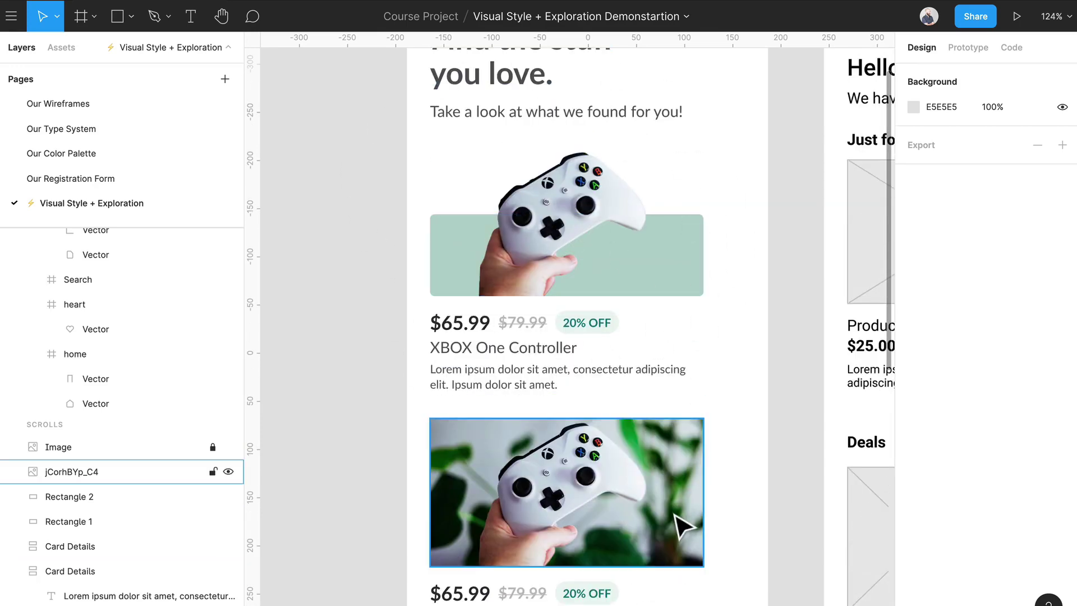
scroll(675, 517, down, 5)
scroll(682, 525, up, 4)
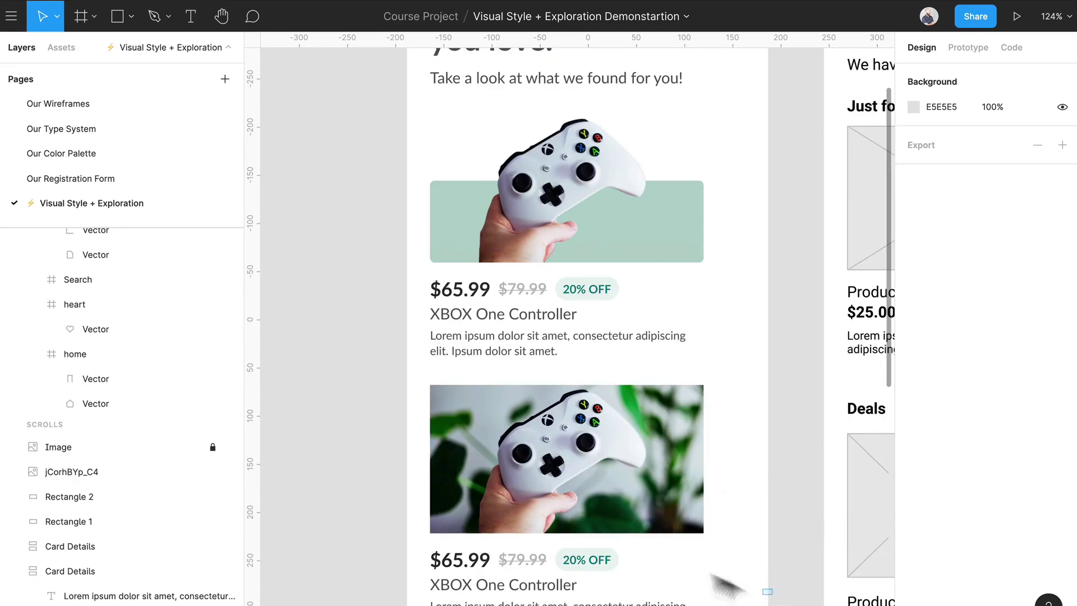
- Park the second card's blurred photo left of the frame and delete the rest of that card
drag(724, 586, 474, 412)
key(Delete)
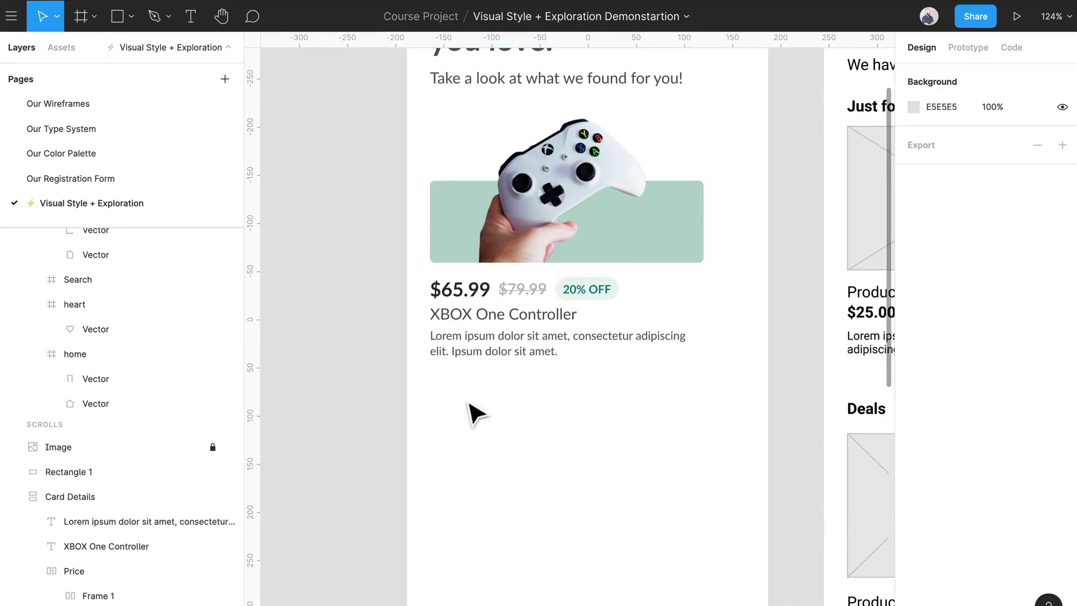
key(ctrl+z)
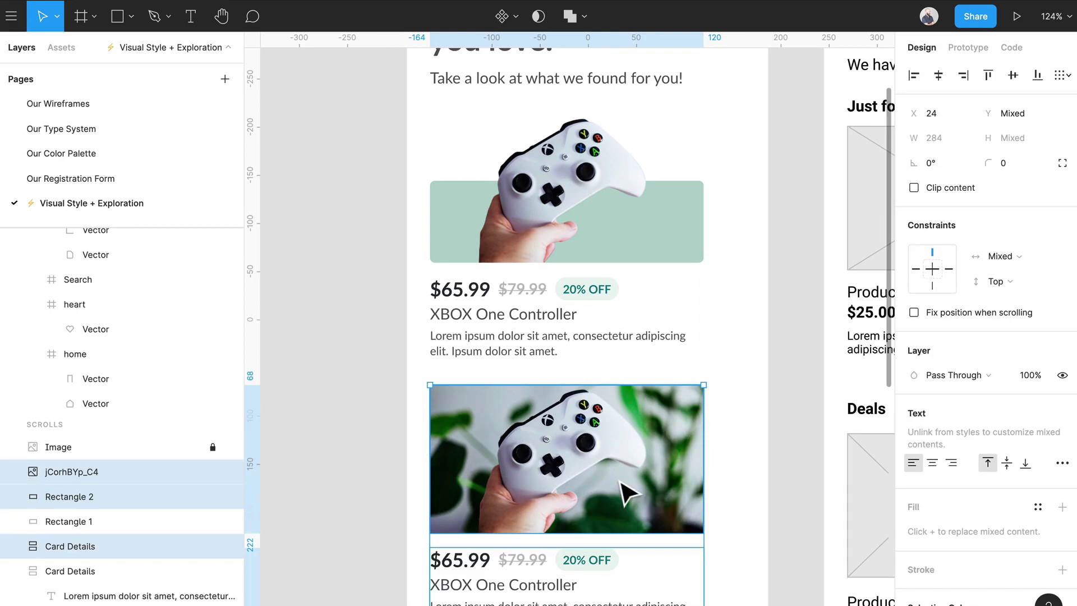
click(627, 494)
drag(627, 493, 307, 216)
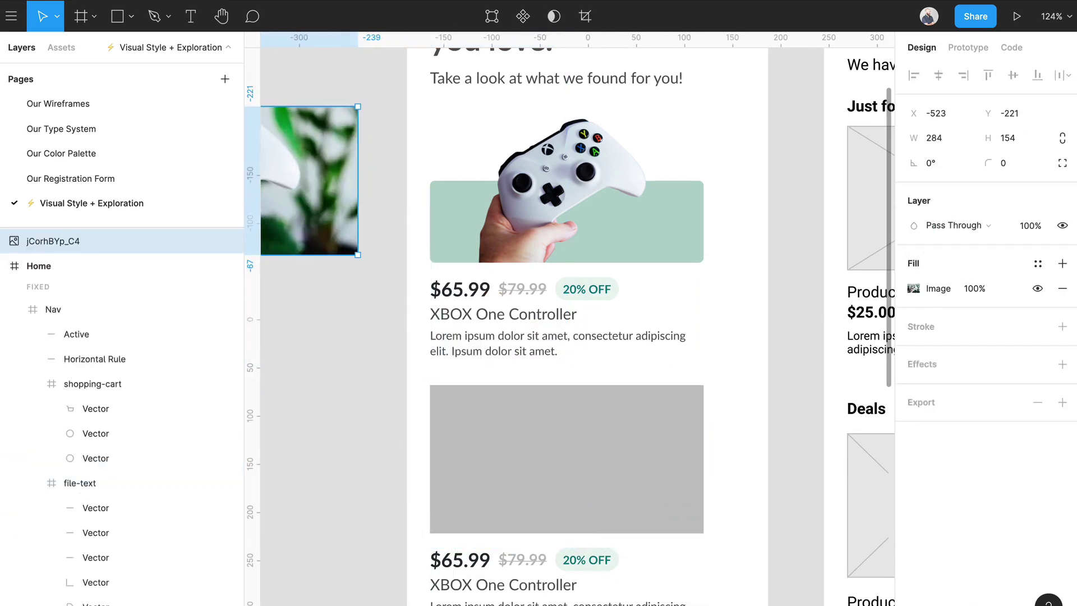
click(567, 481)
key(Delete)
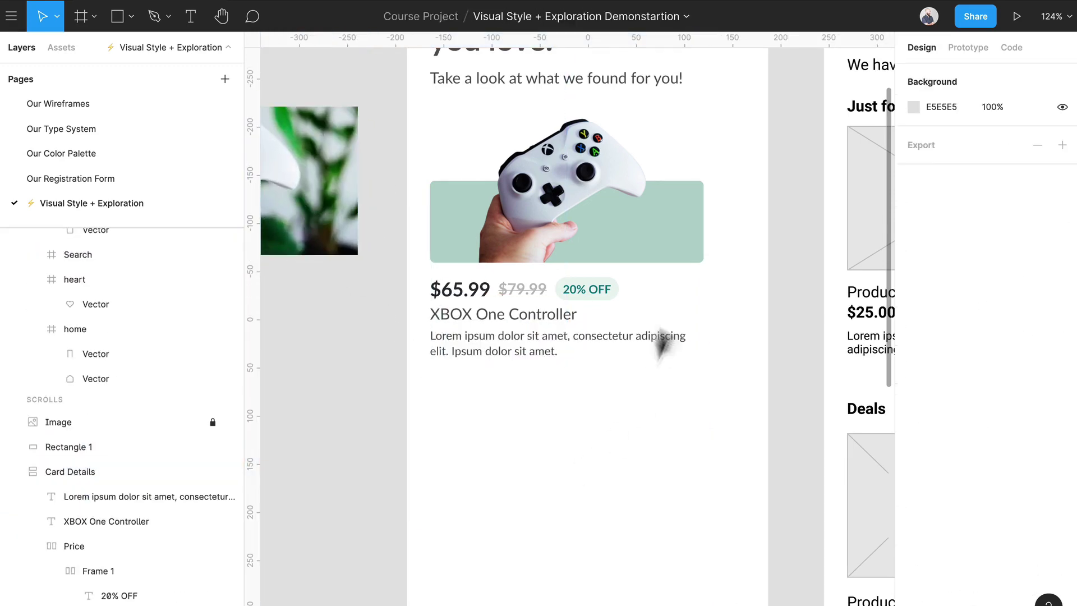
click(693, 240)
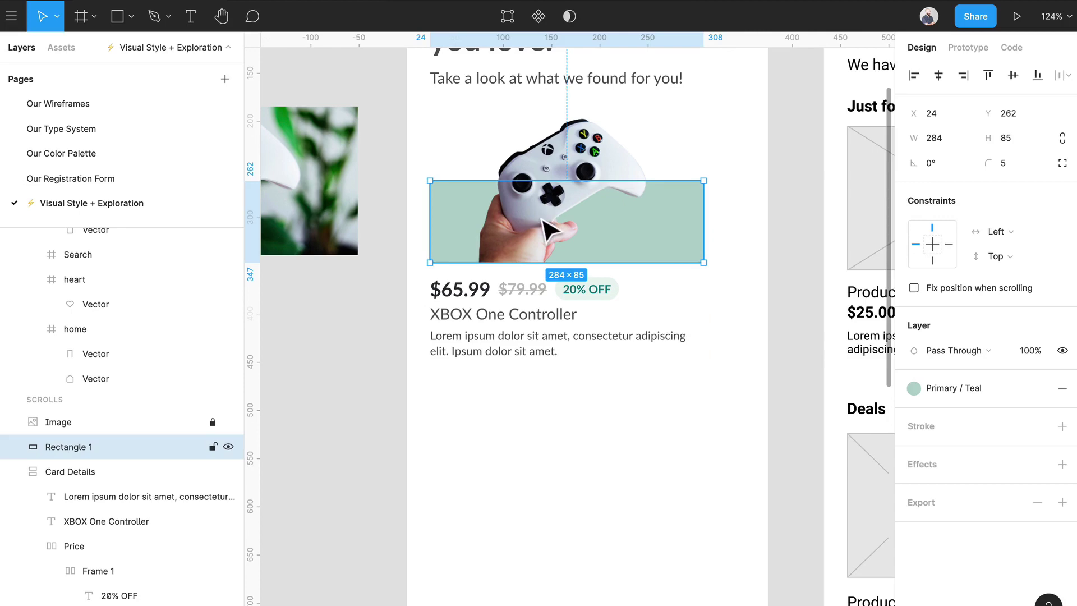
- Rename the teal rounded rectangle layer to 'Image BG'
click(713, 482)
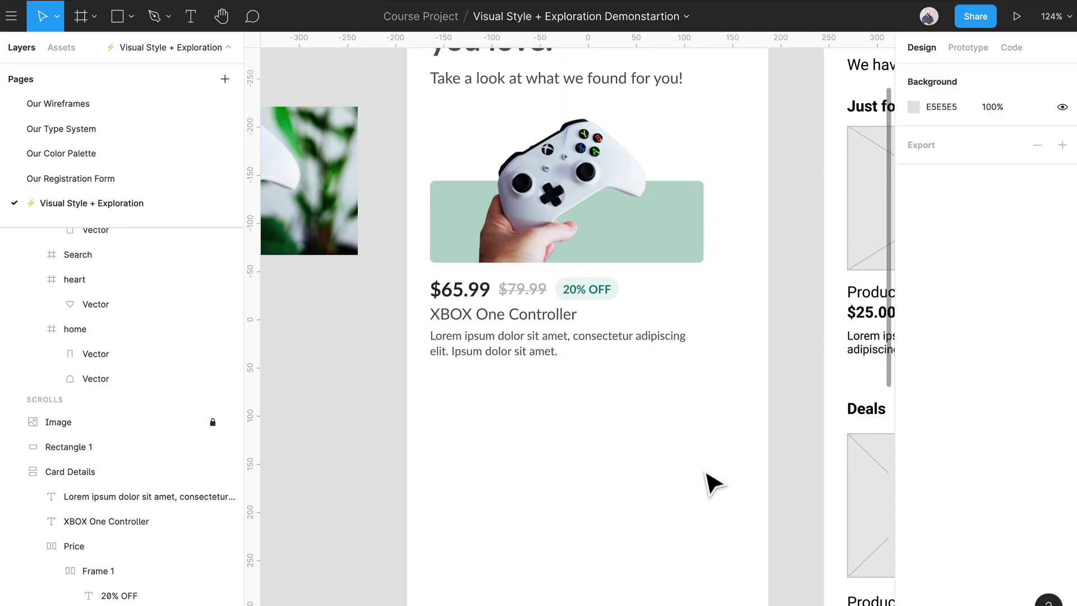
drag(701, 468, 673, 247)
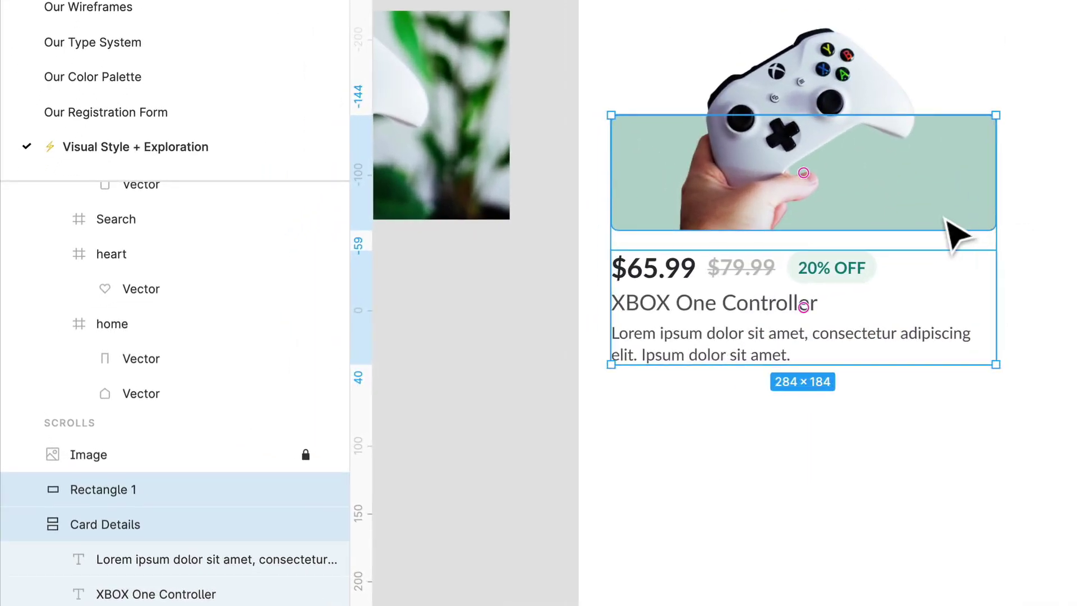
click(947, 222)
key(ctrl+r)
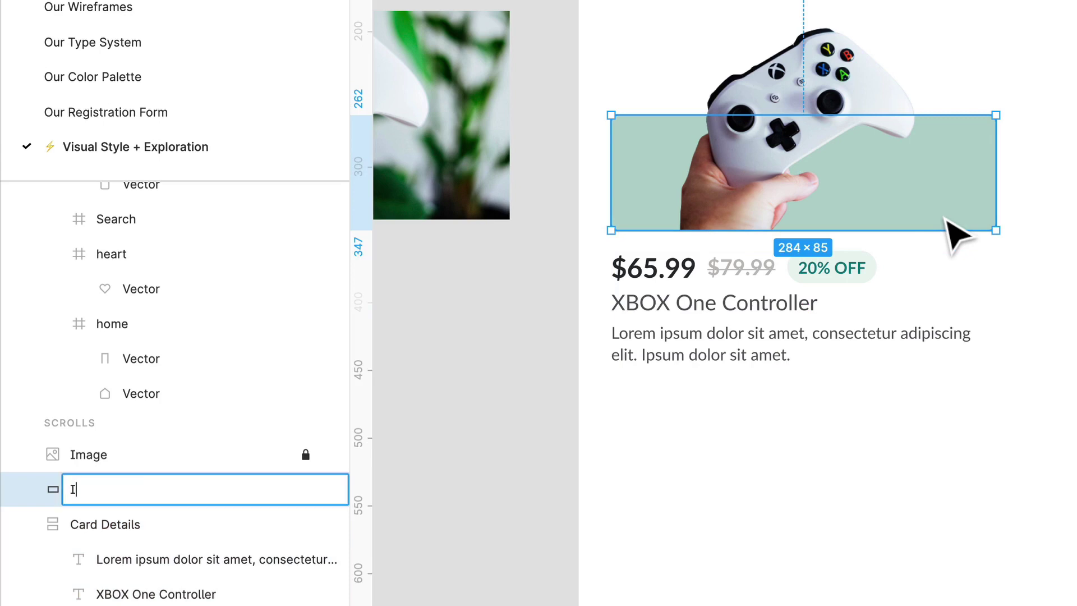
text(Image BG)
key(Return)
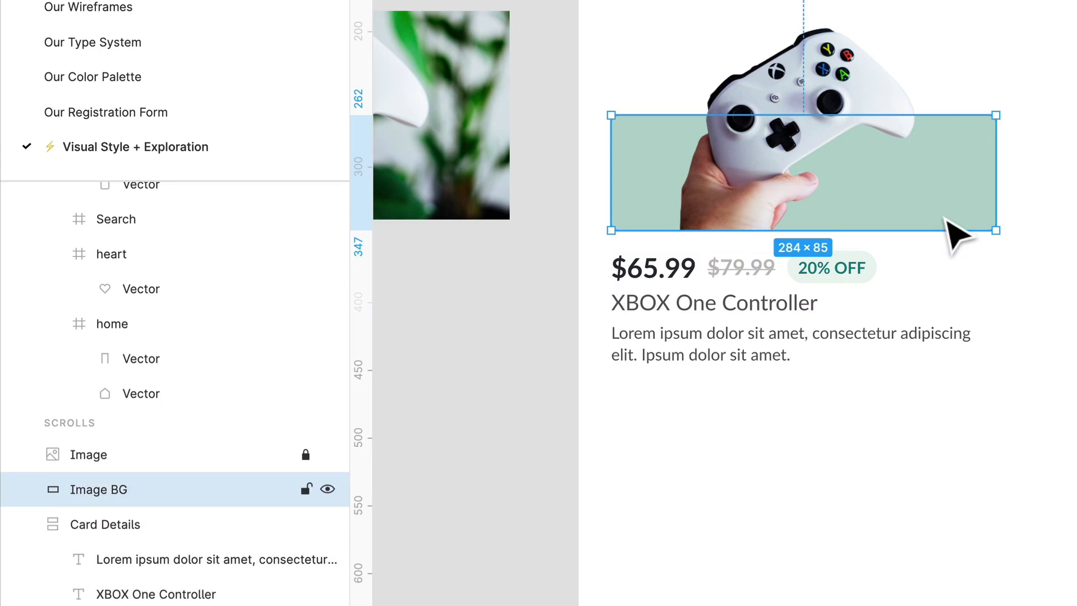
key(Escape)
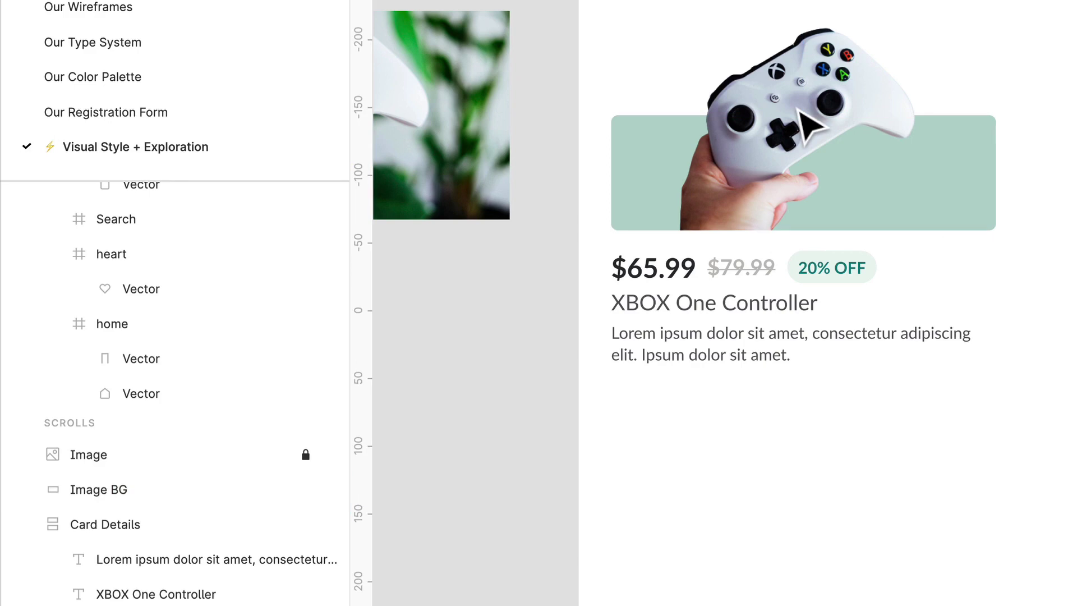
- Unlock the controller photo and frame it with Image BG as 'Product Image'
right_click(800, 110)
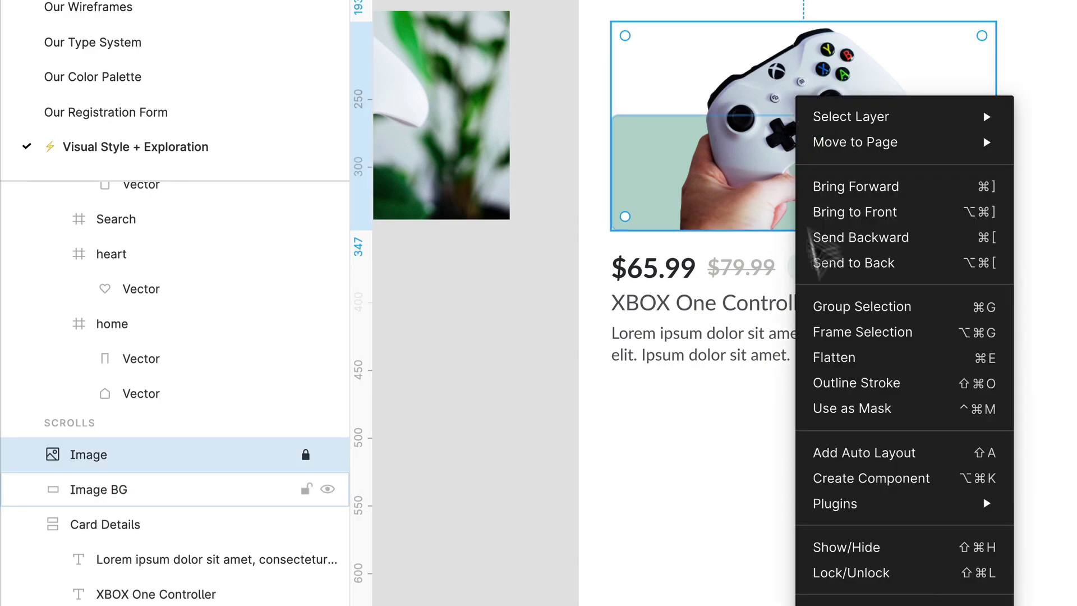
click(924, 573)
drag(1064, 149, 819, 137)
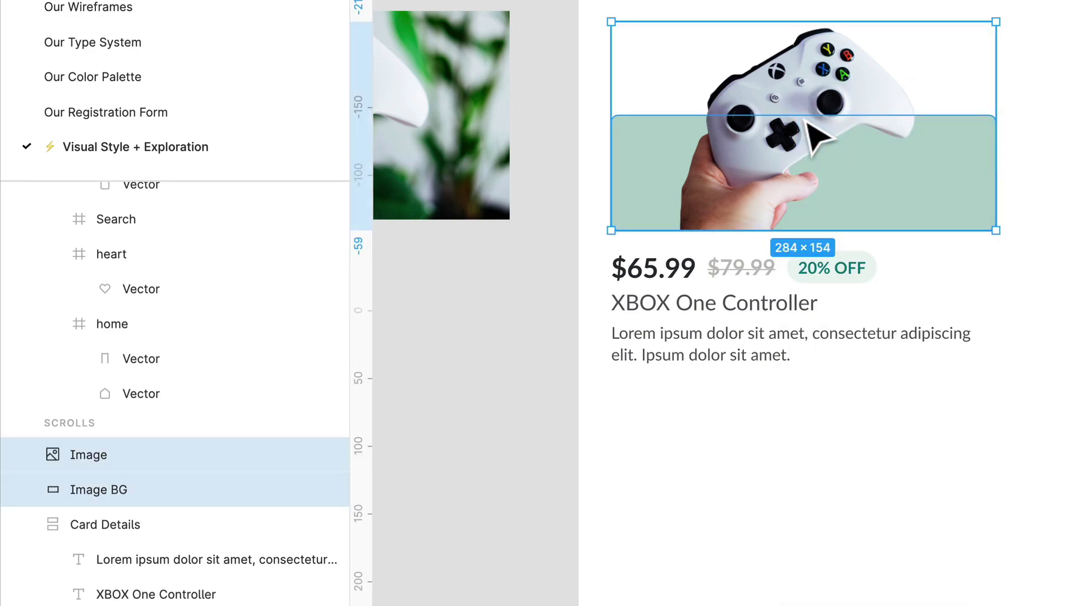
key(ctrl+alt+g)
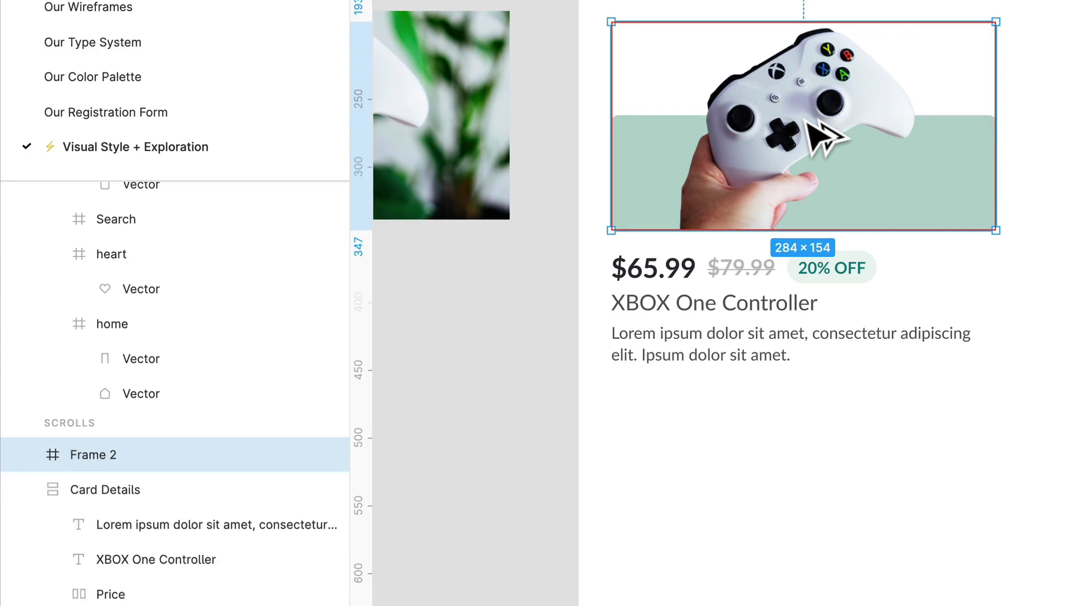
key(ctrl+r)
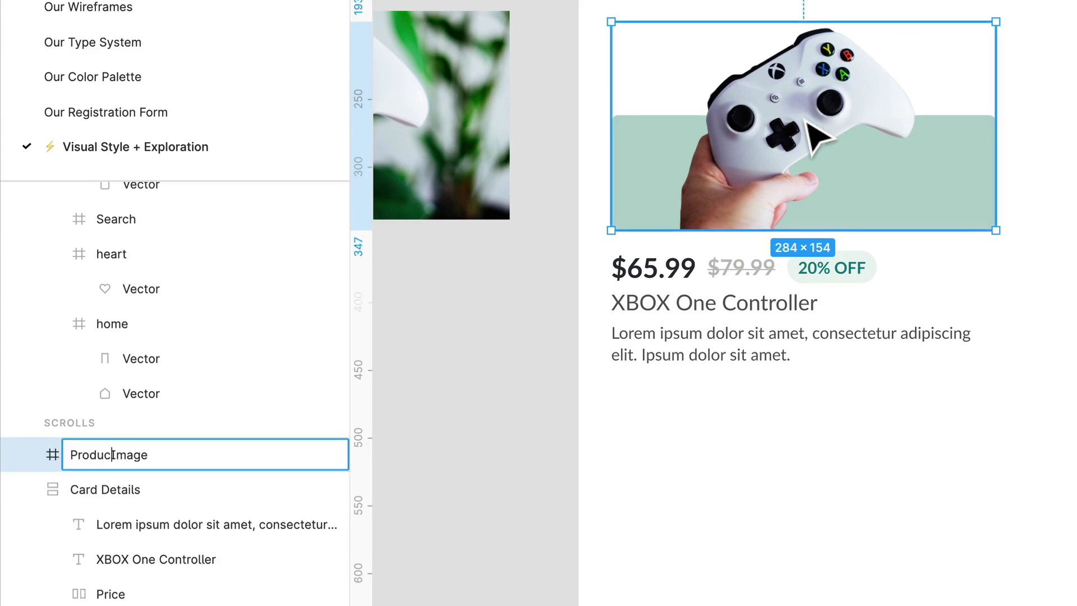
click(908, 512)
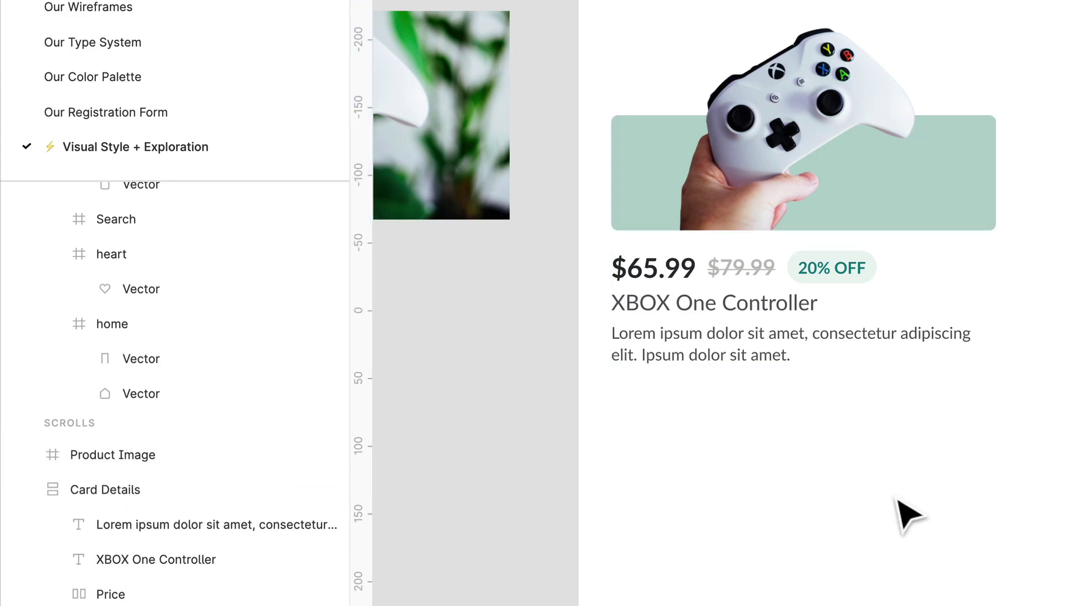
scroll(897, 504, up, 1)
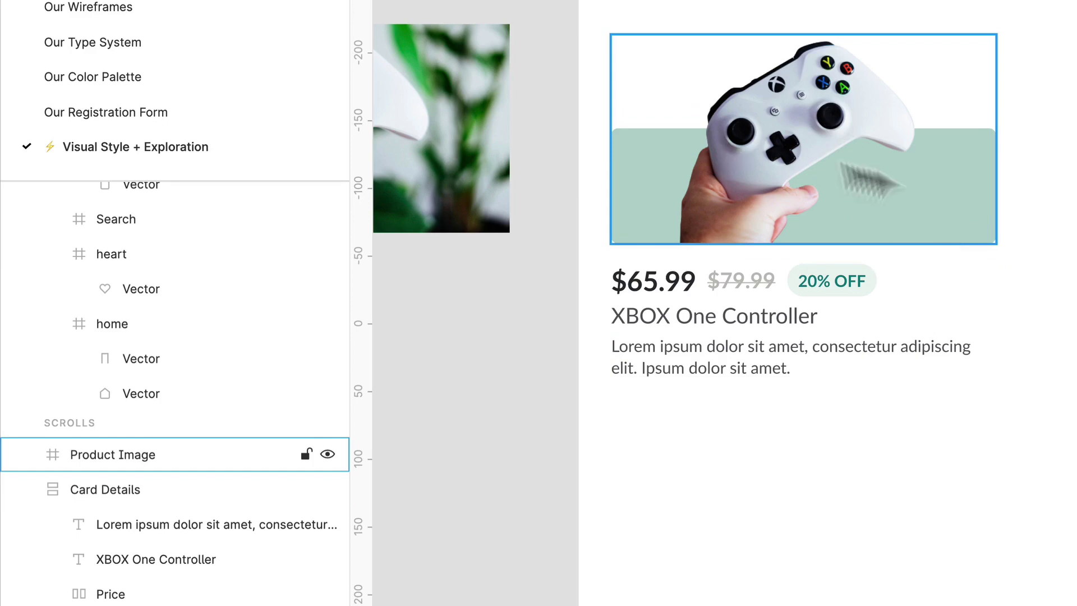
click(836, 158)
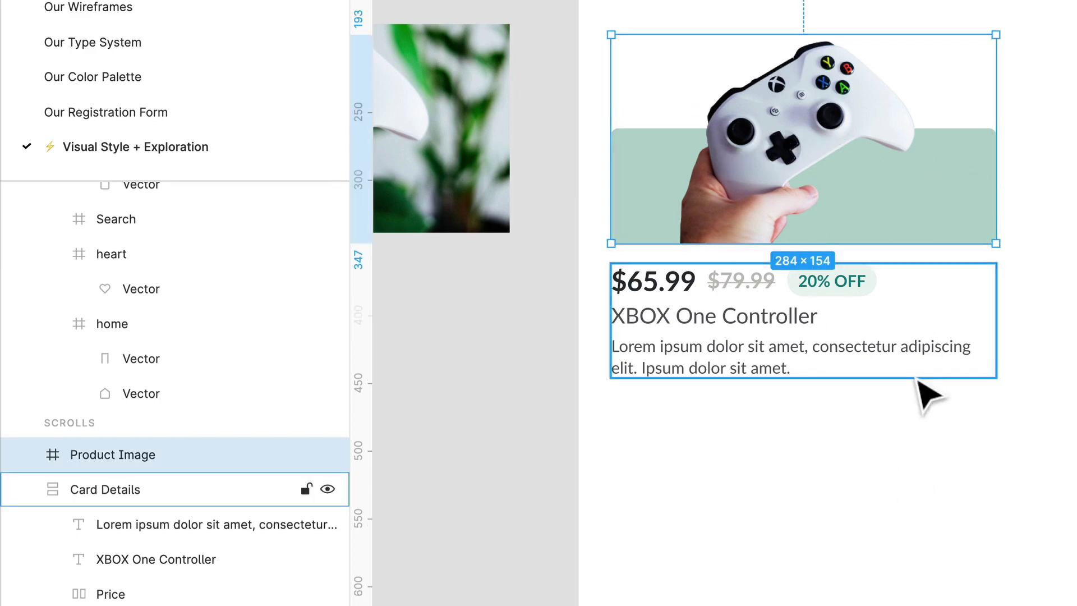
scroll(970, 392, up, 2)
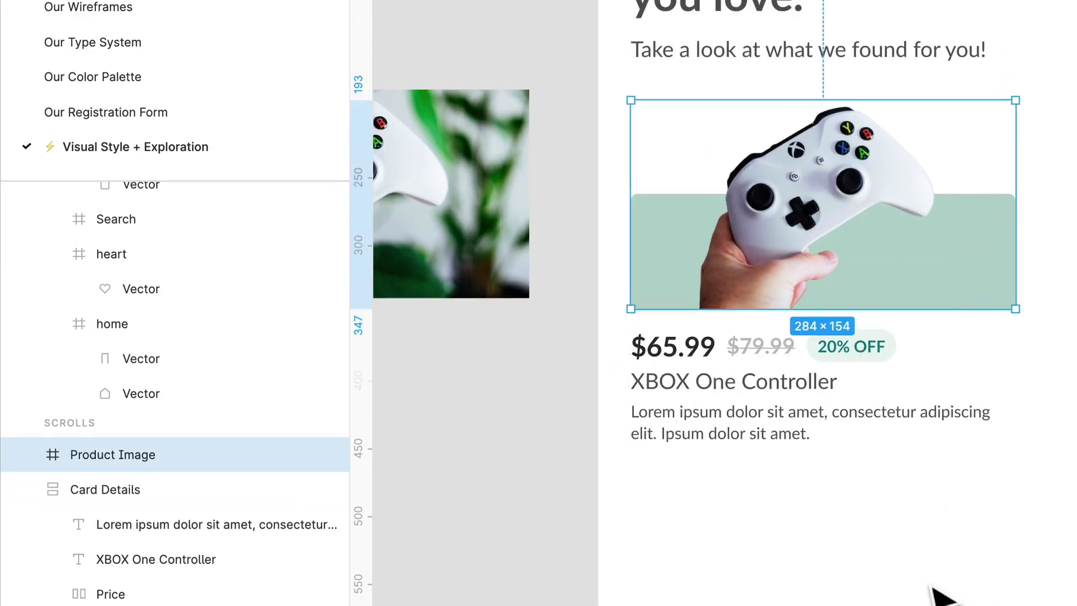
scroll(920, 596, right, 3)
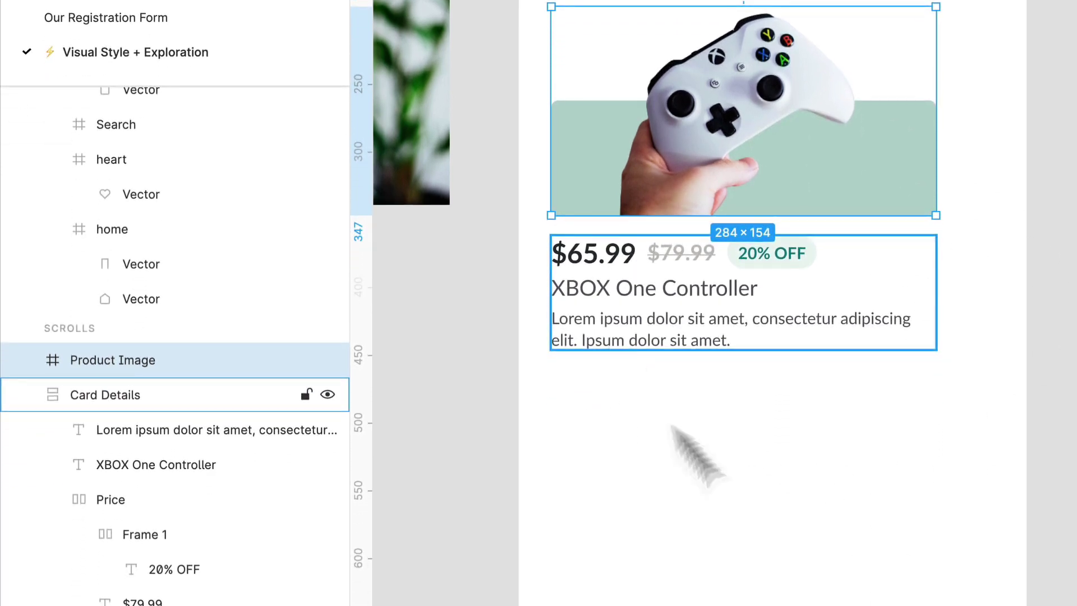
- Wrap Product Image and Card Details in a new frame named 'Large Card'
click(723, 452)
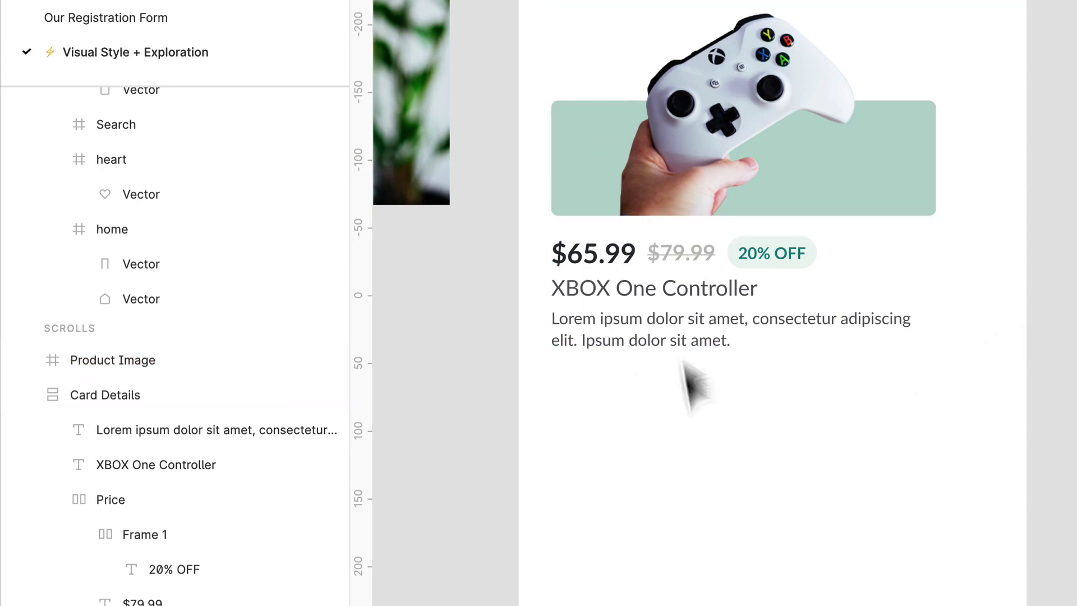
click(690, 191)
shift+click(679, 344)
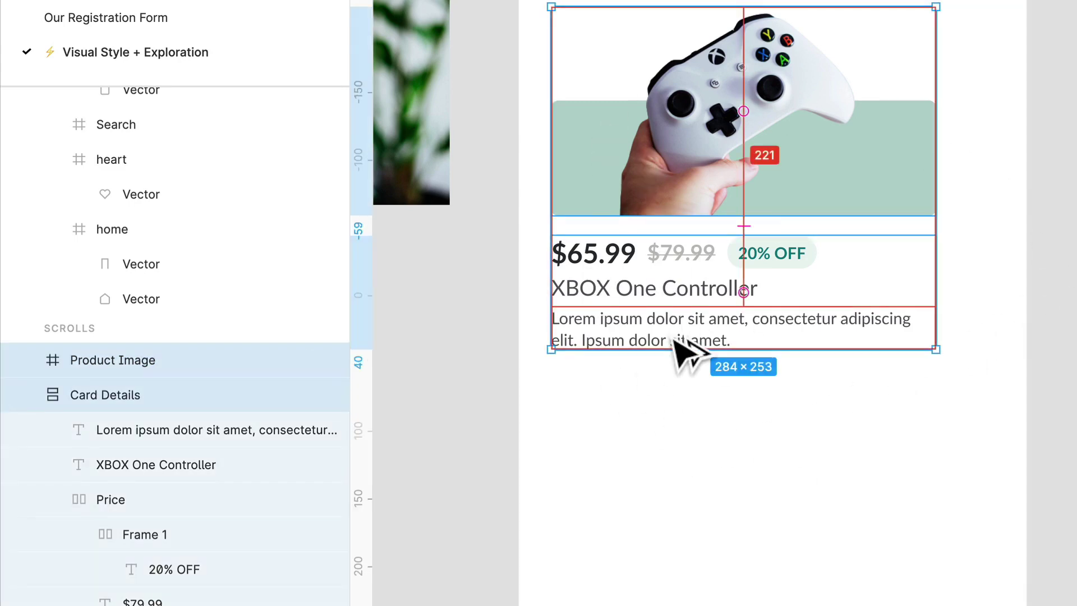
key(ctrl+alt+g)
key(ctrl+r)
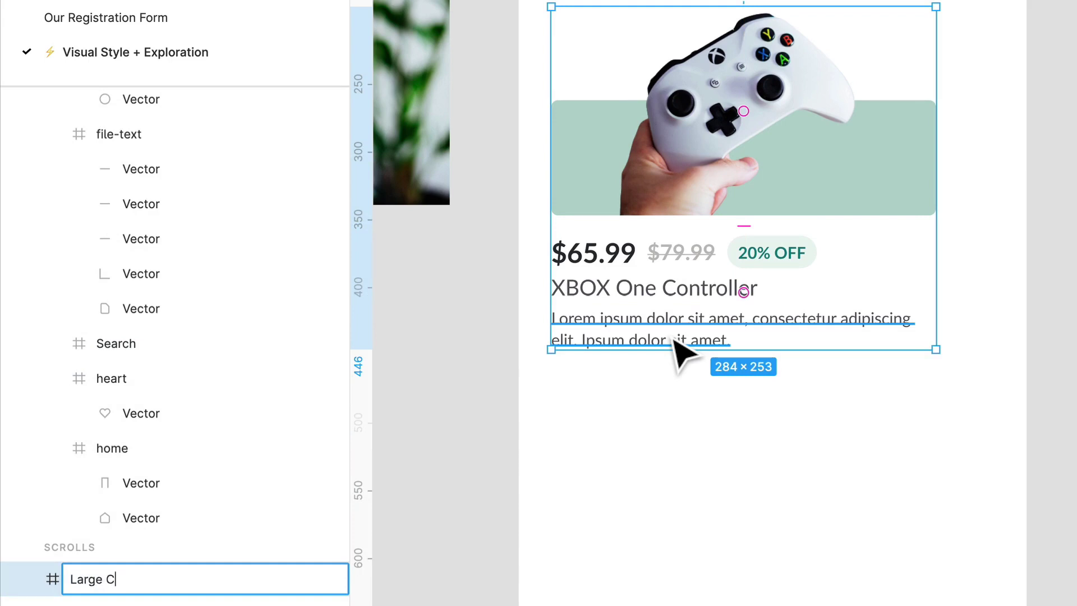
key(Return)
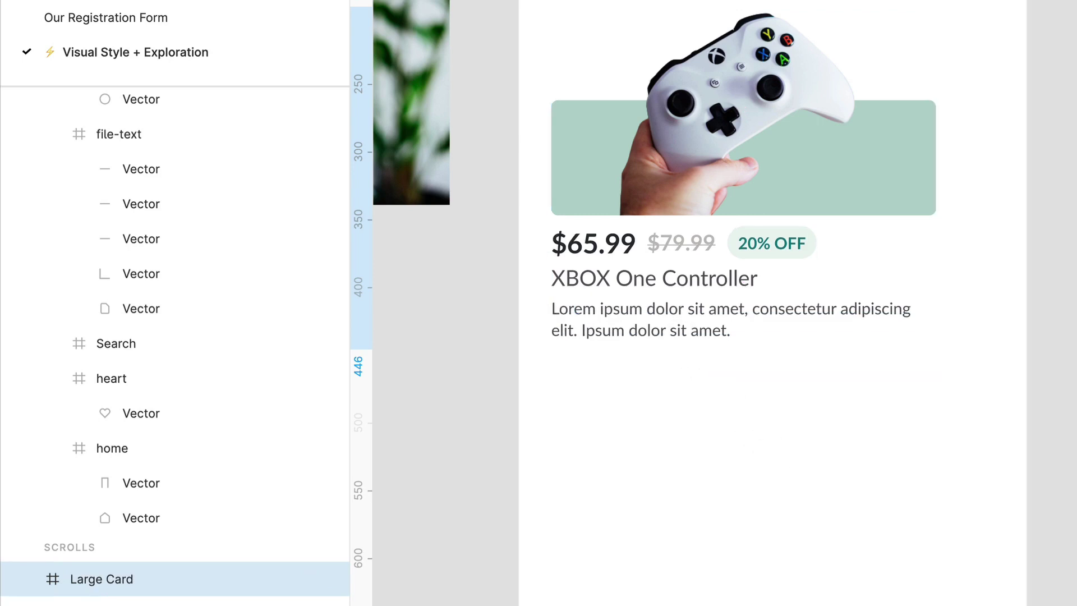
key(Escape)
- Make Large Card hug its contents at 284 × 246 and place a copy 16 px right
click(783, 213)
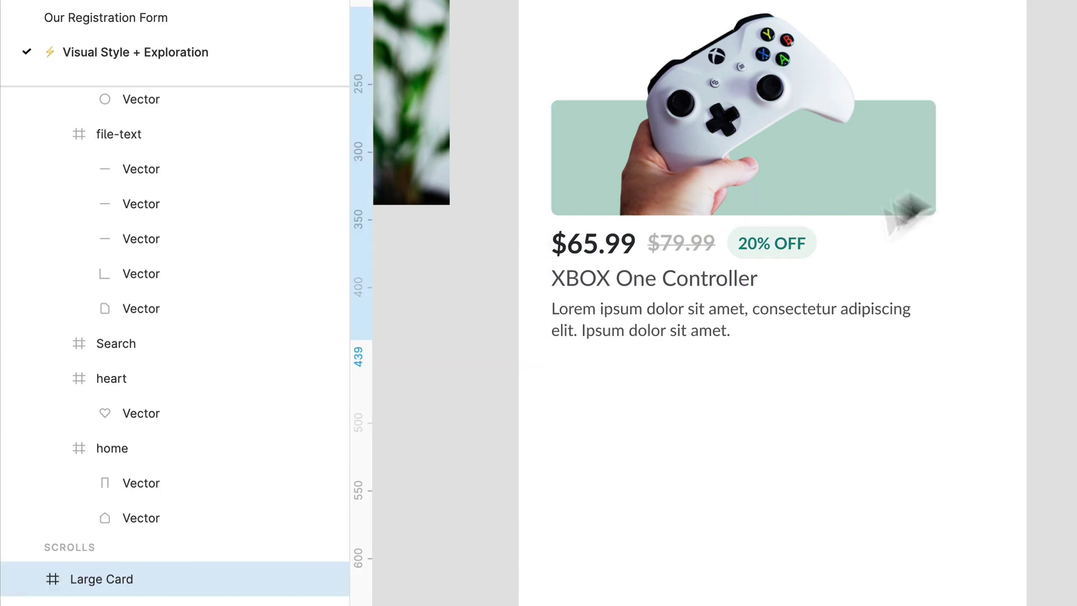
key(shift+a)
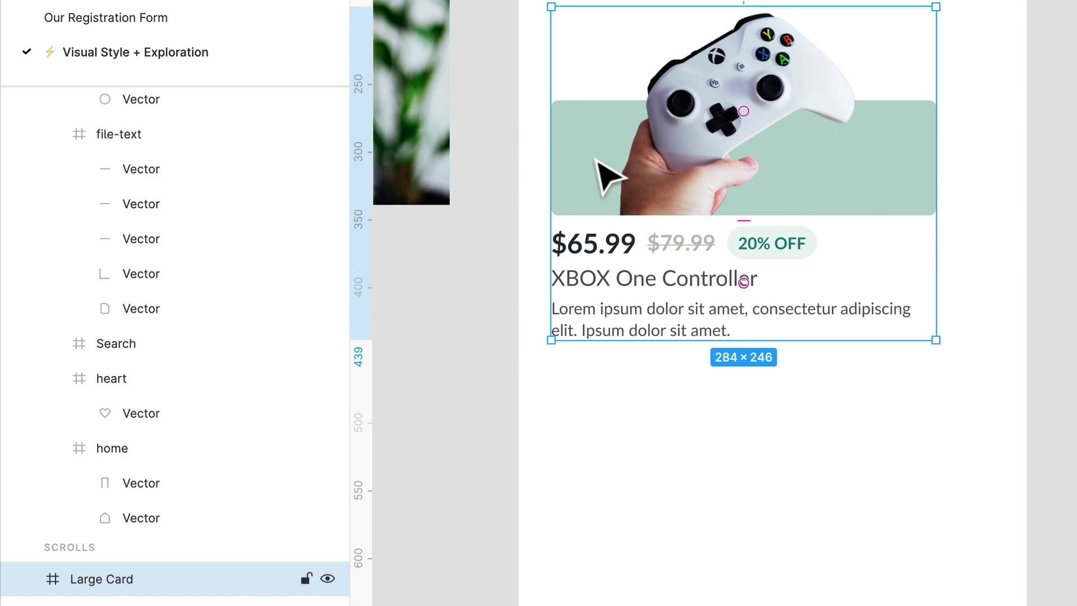
drag(595, 159, 1005, 191)
click(950, 452)
scroll(949, 452, down, 3)
scroll(949, 452, up, 3)
scroll(950, 452, down, 3)
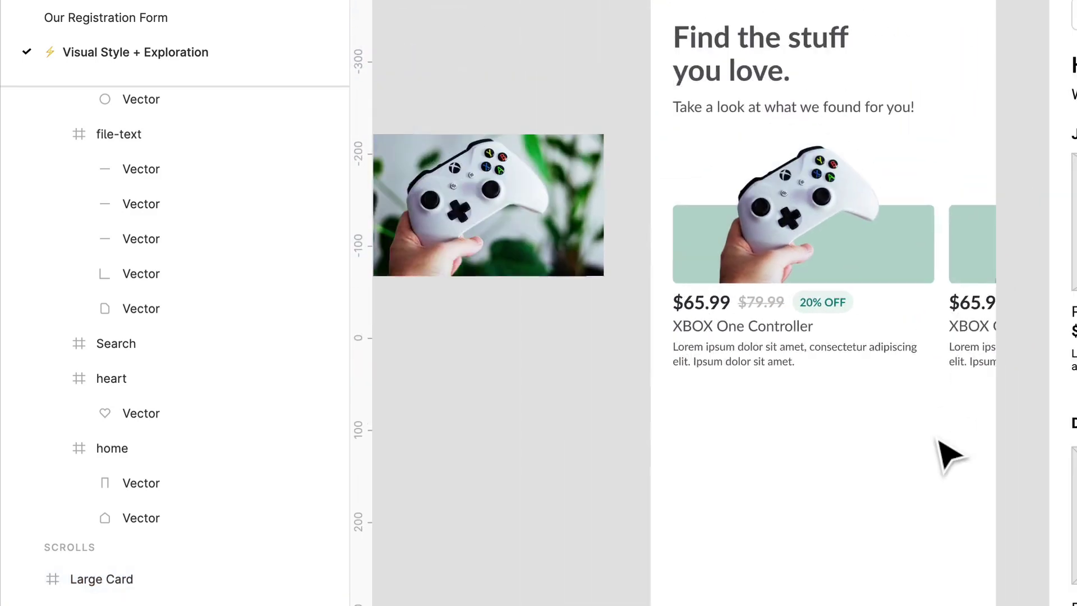
scroll(953, 471, up, 3)
scroll(960, 488, down, 4)
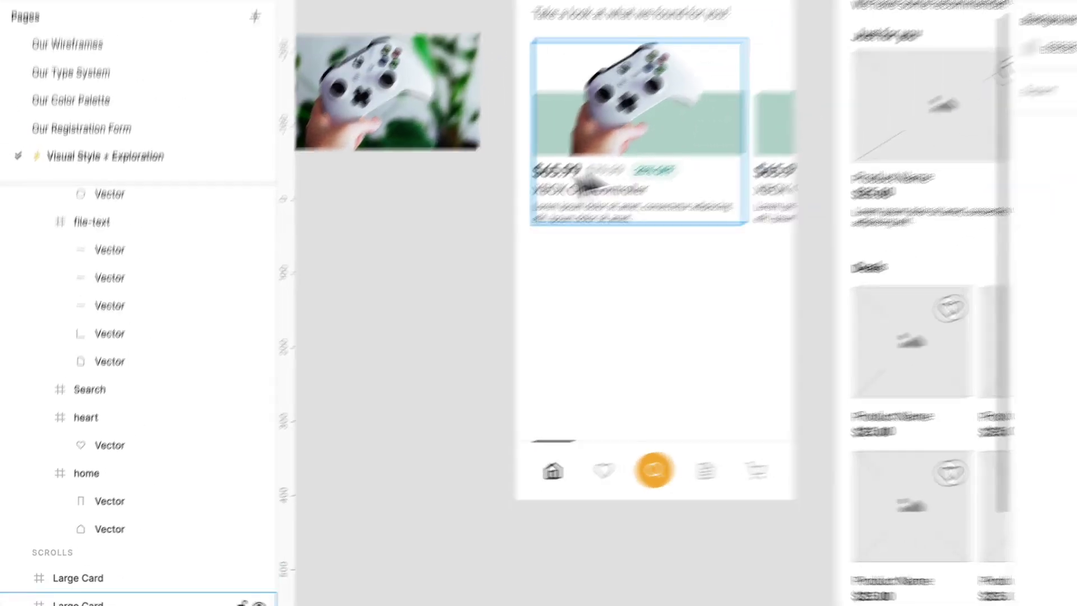
scroll(689, 264, up, 5)
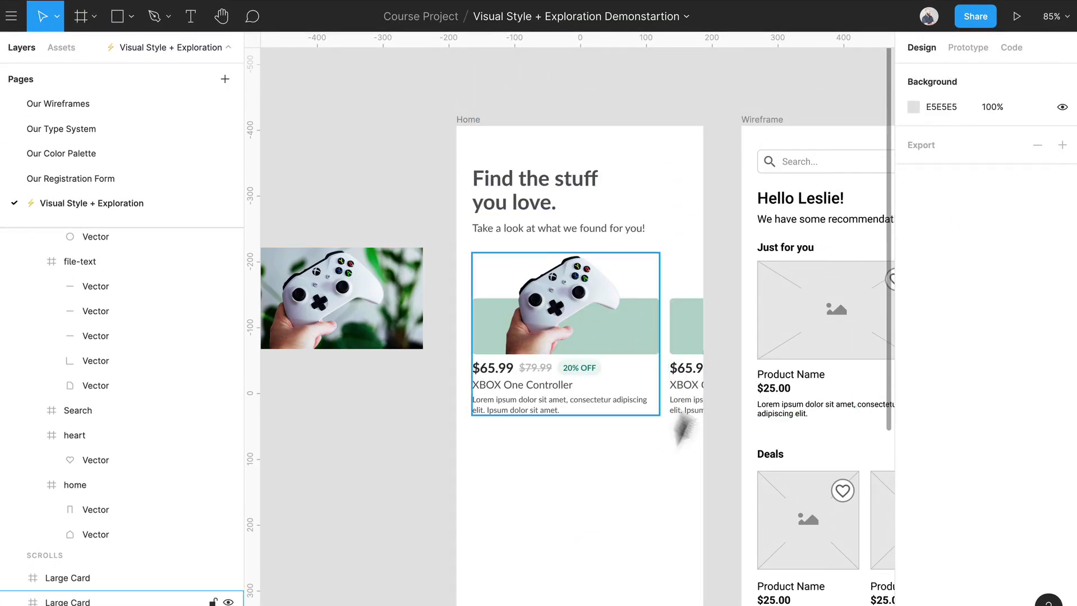
scroll(668, 431, down, 3)
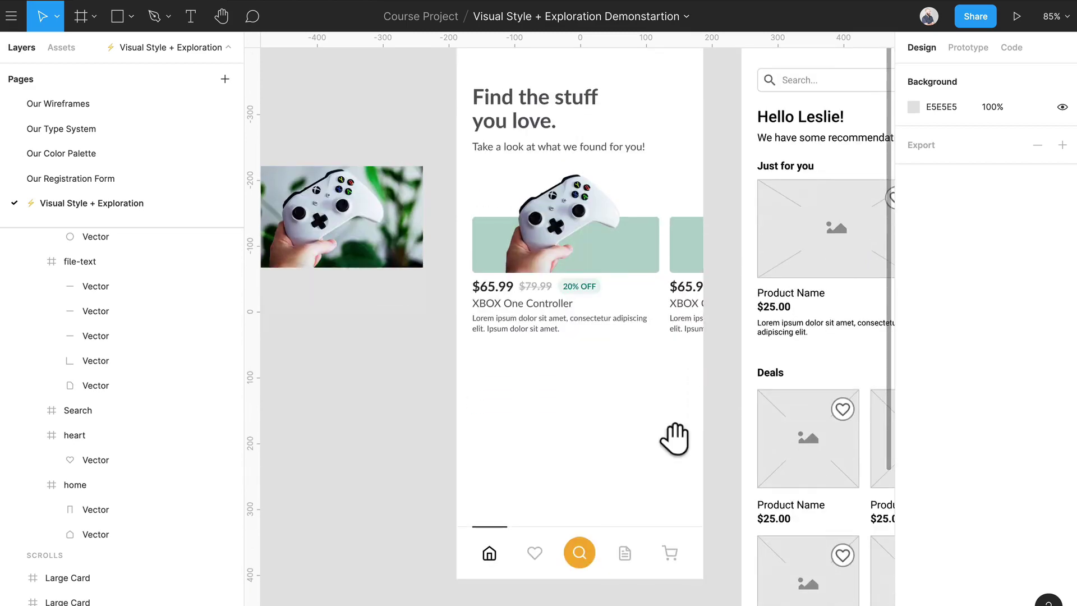
drag(675, 435, 537, 349)
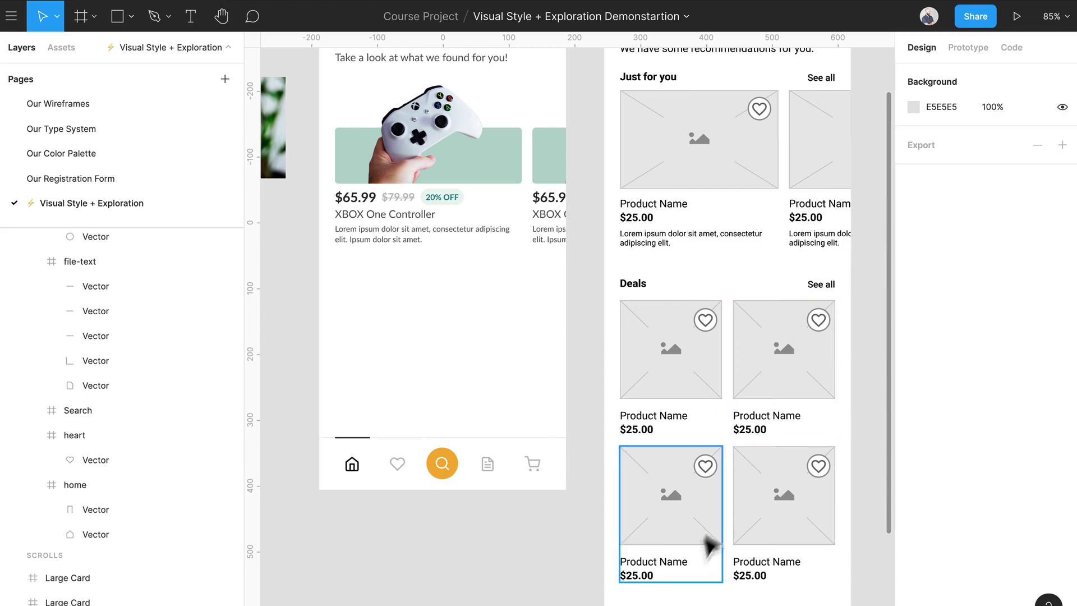
scroll(500, 409, down, 4)
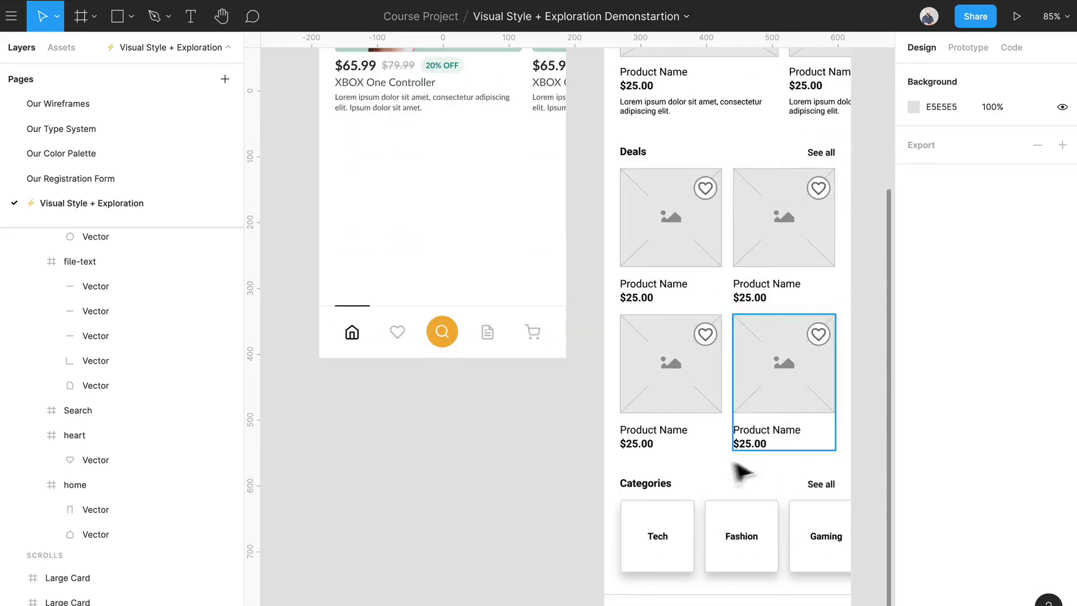
scroll(535, 336, up, 4)
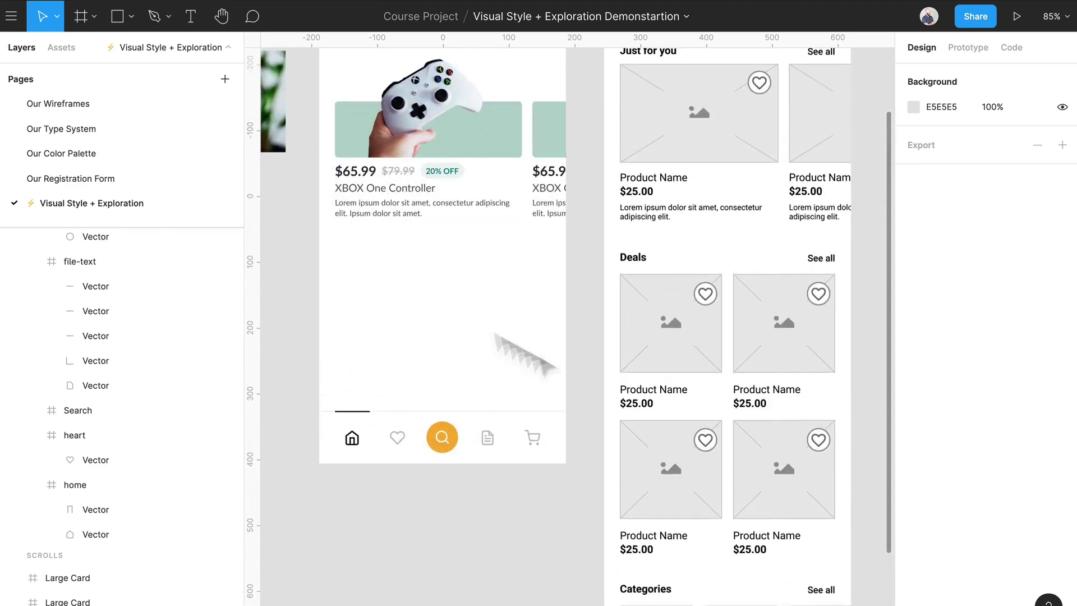
scroll(470, 395, up, 8)
scroll(471, 393, down, 4)
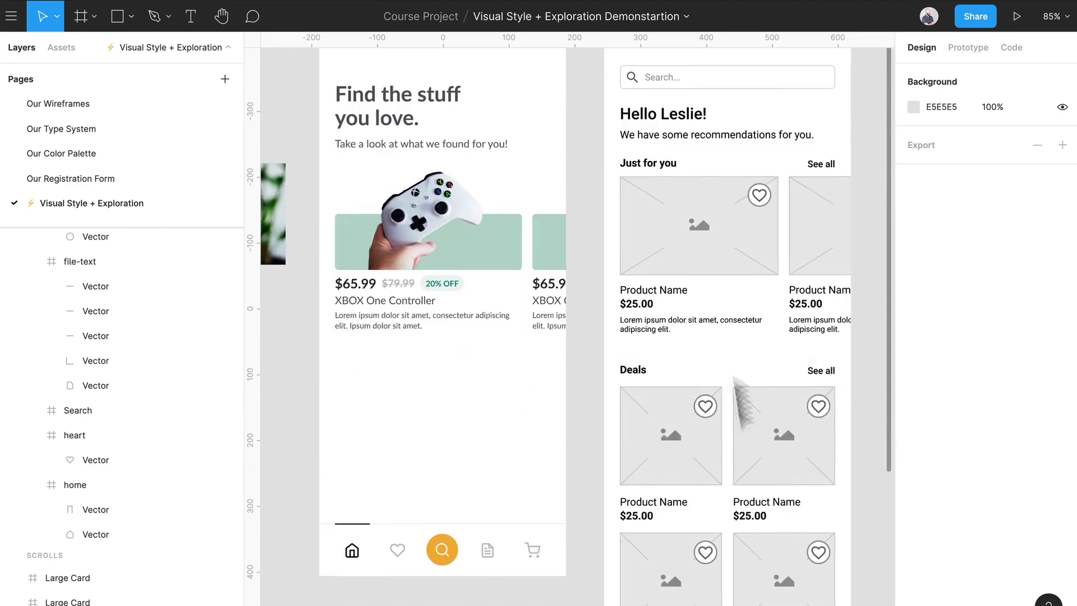